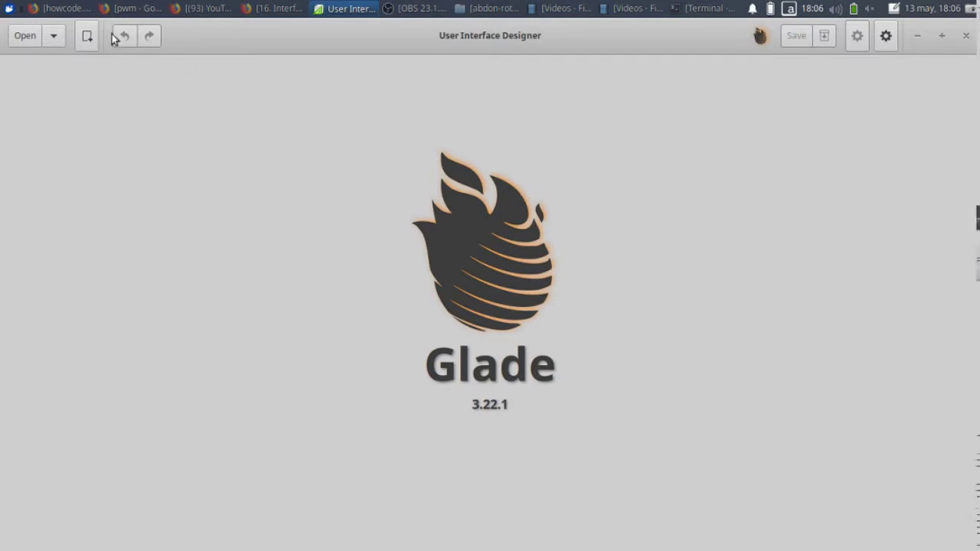
Start a new interface project and create a folder named week16 inside Pictures for saving it
left_click(87, 38)
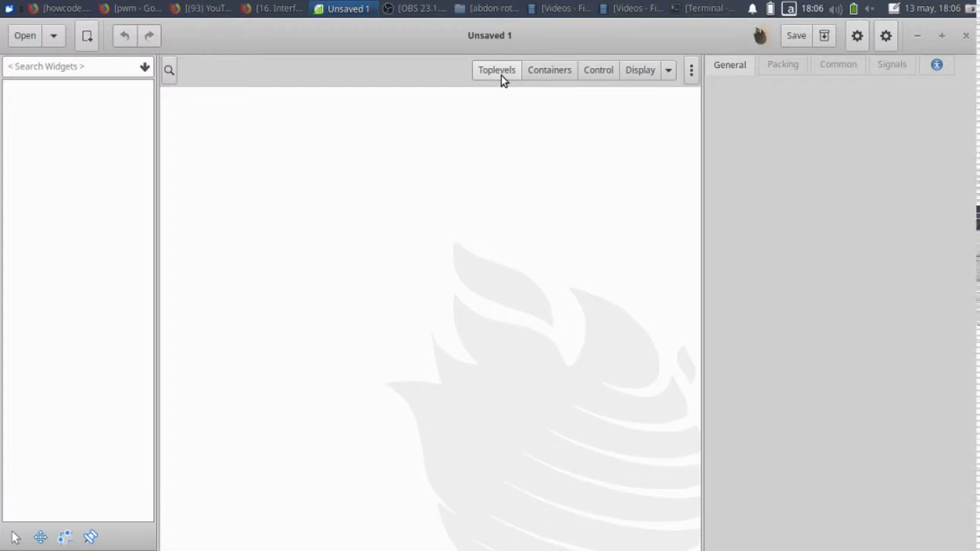
left_click(798, 45)
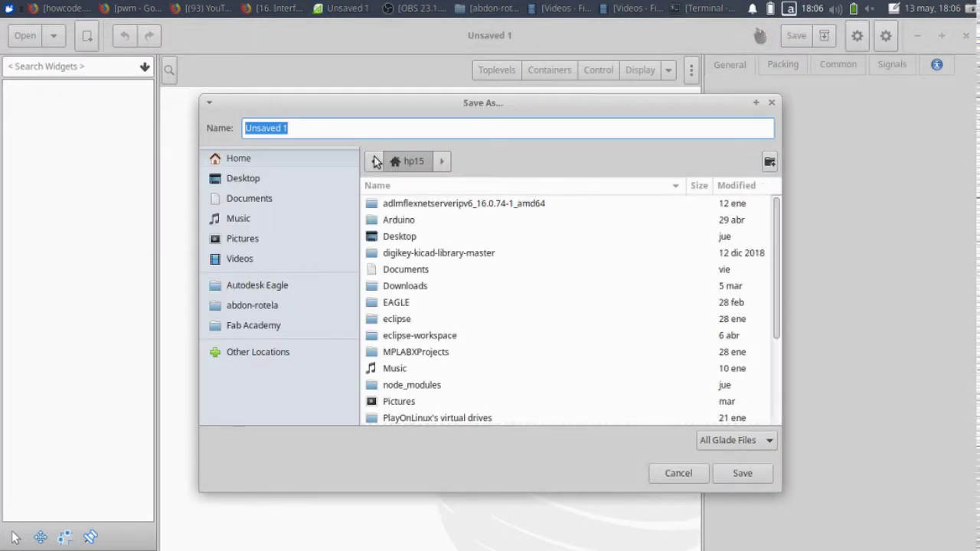
left_click(253, 242)
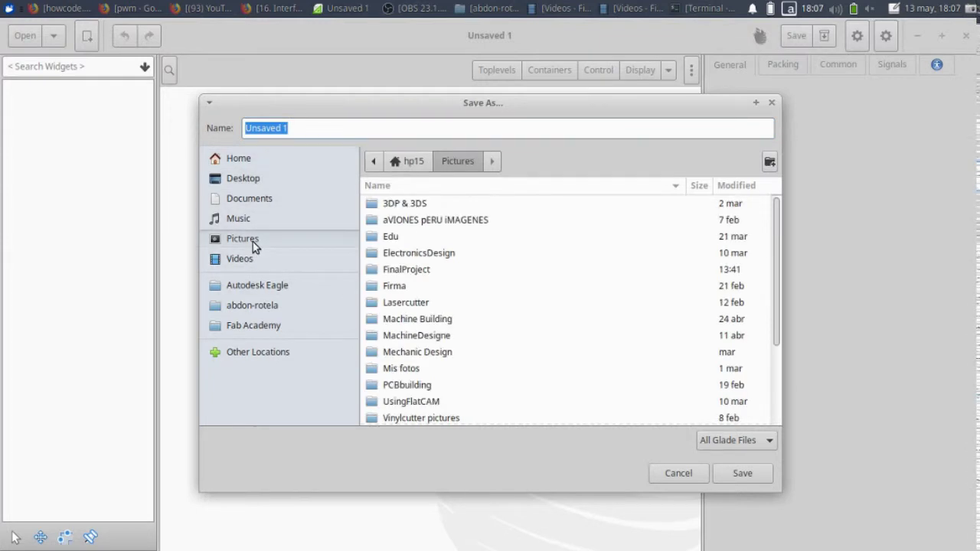
scroll(533, 296, "down", 3)
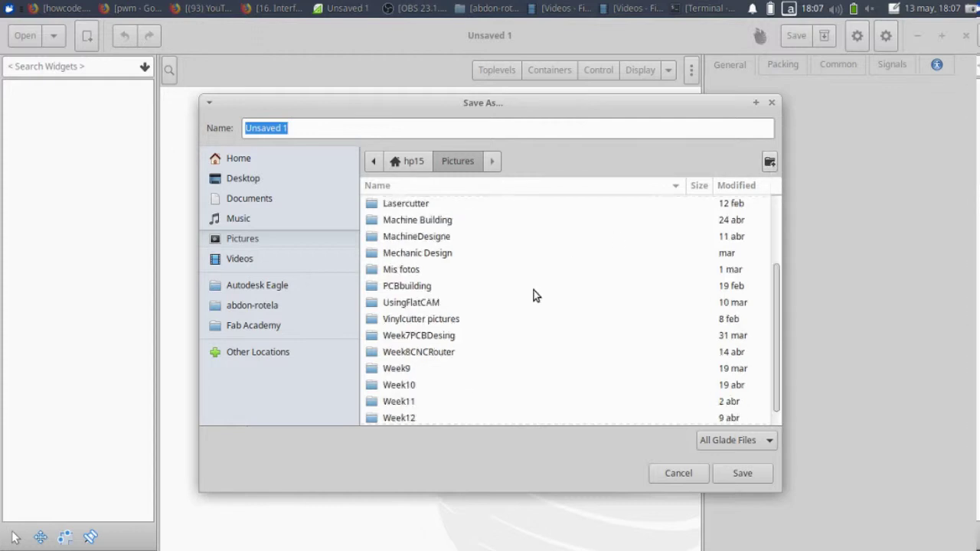
scroll(506, 298, "down", 1)
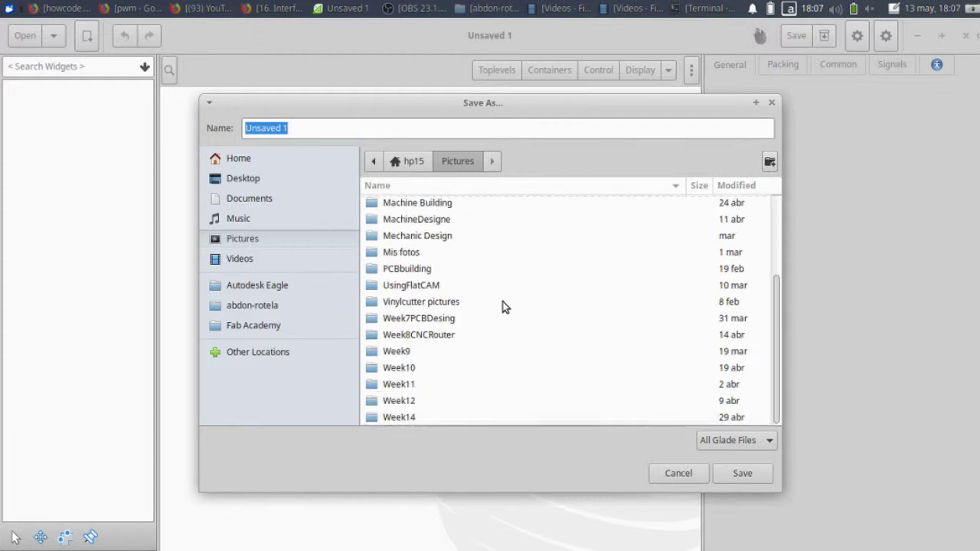
left_click(770, 161)
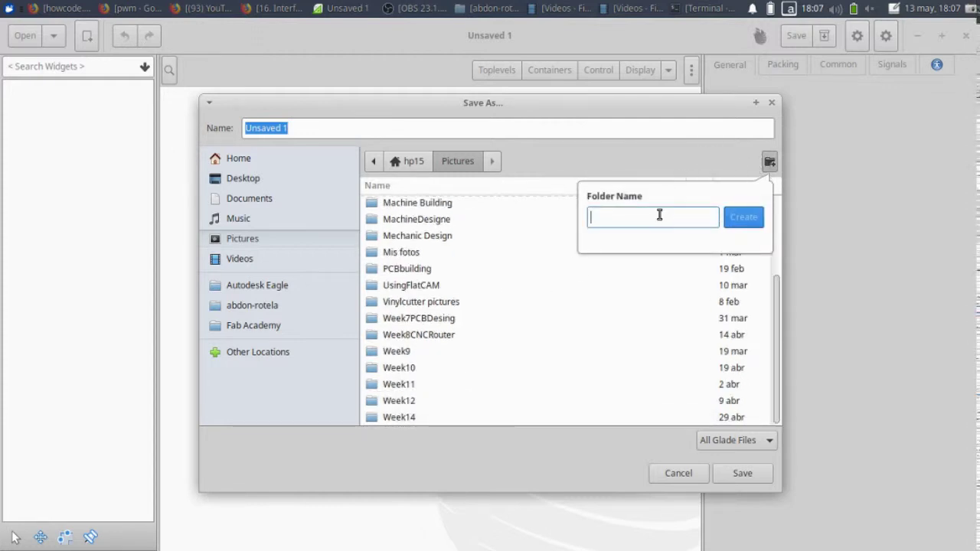
type("week")
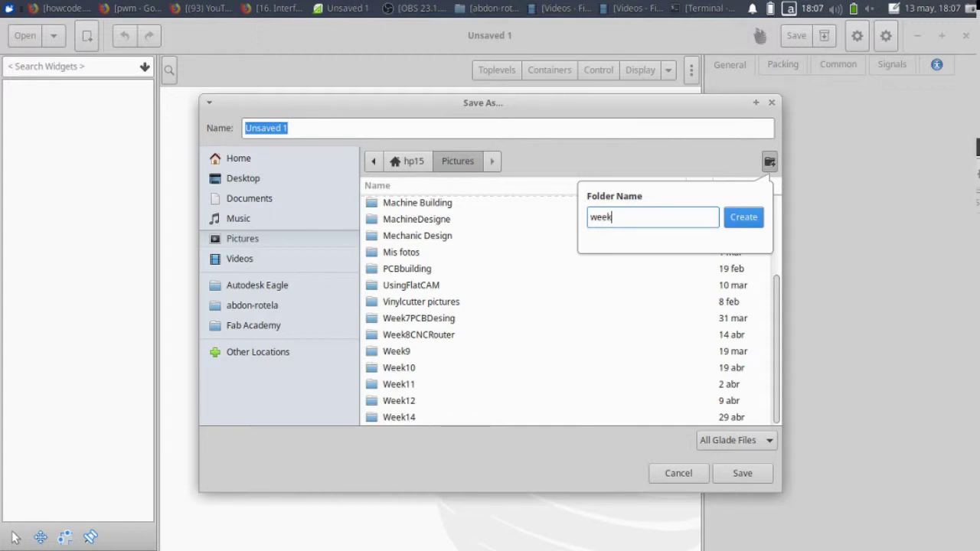
type("16")
key("Return")
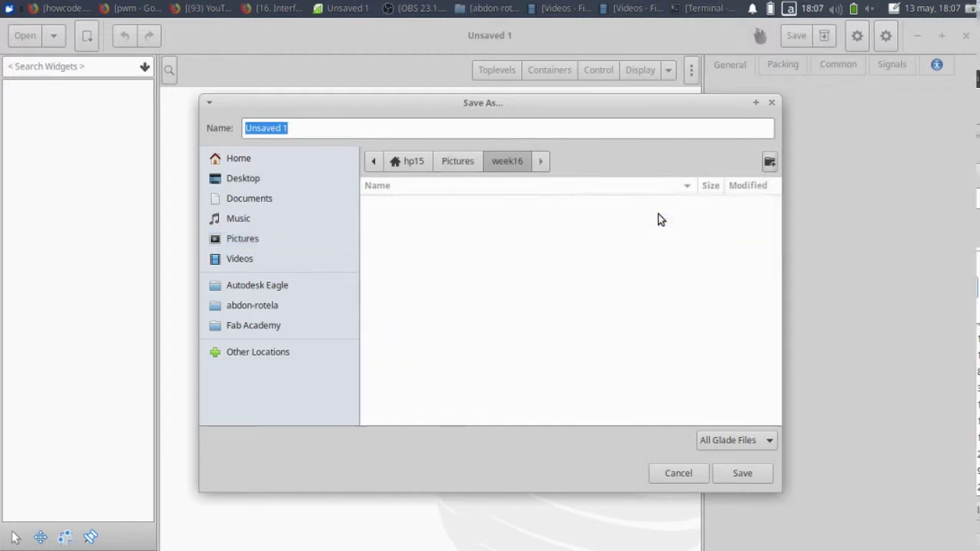
Save the project in the week16 folder under the name week16WorkingWithGladeExample
triple_click(352, 123)
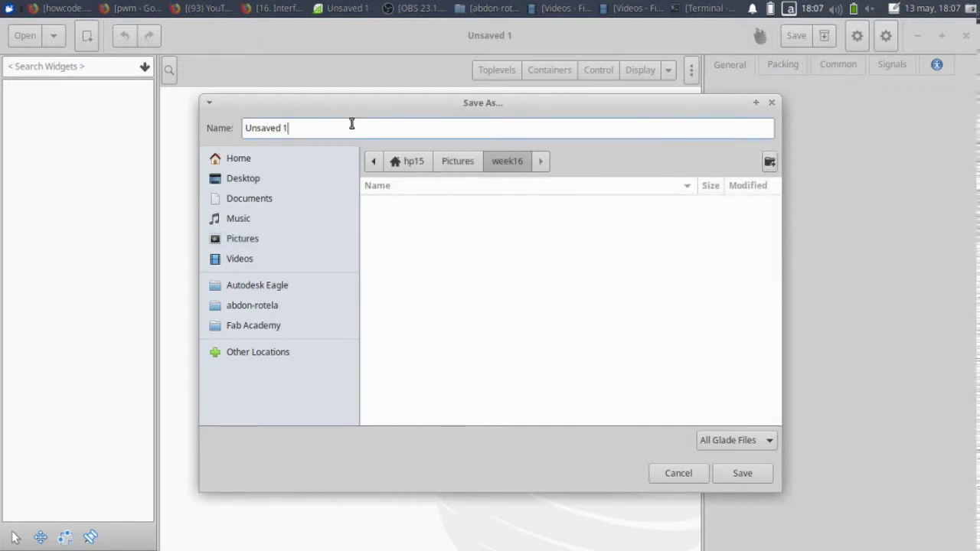
type("we")
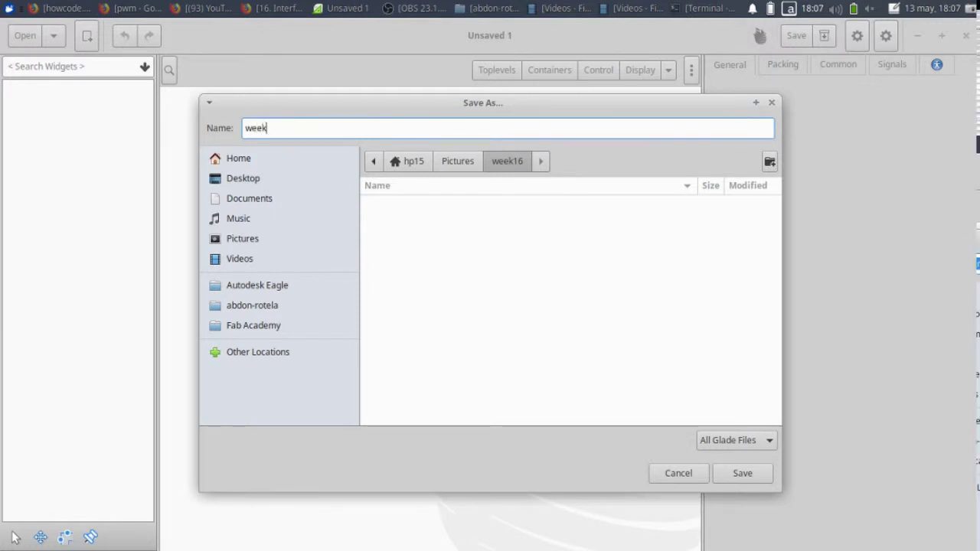
type("ek16")
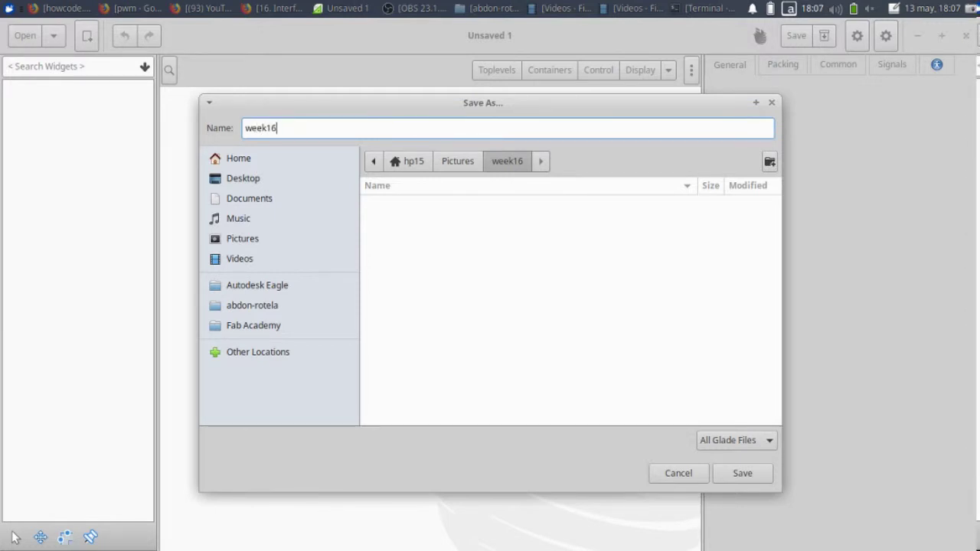
type("G")
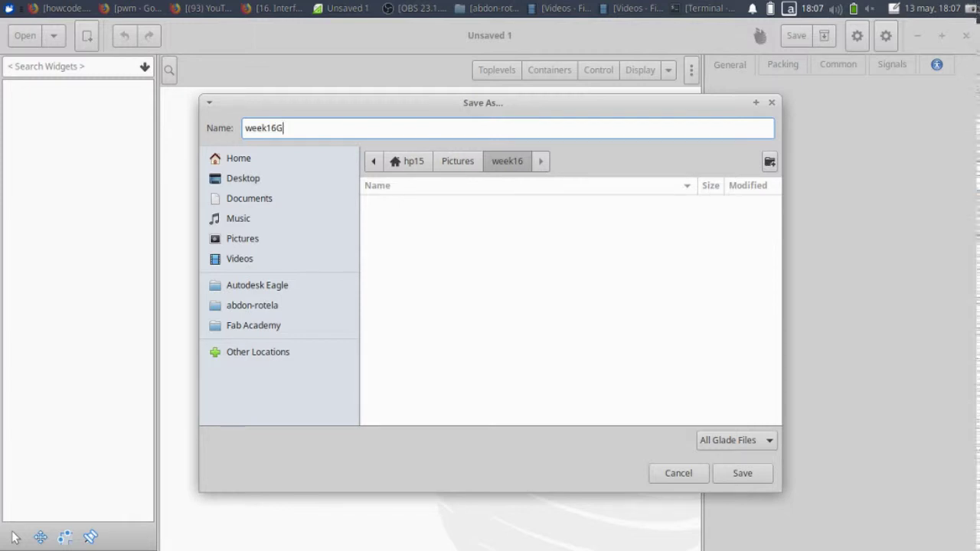
key("BackSpace")
type("WorkingWi")
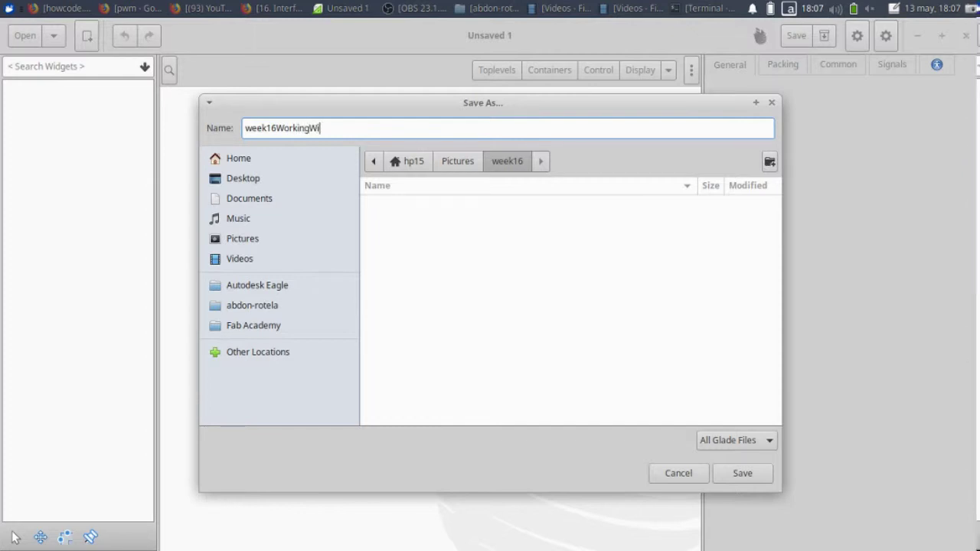
type("thG")
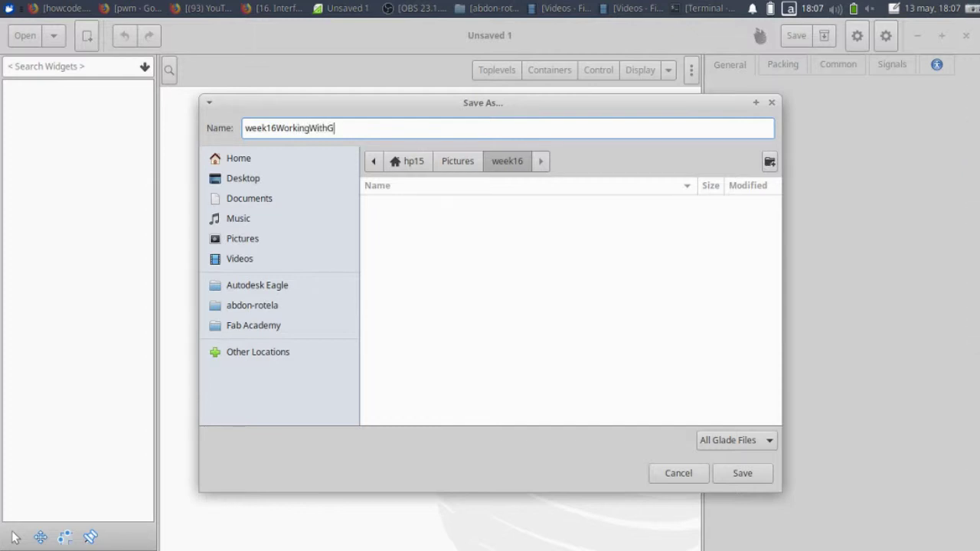
type("lade")
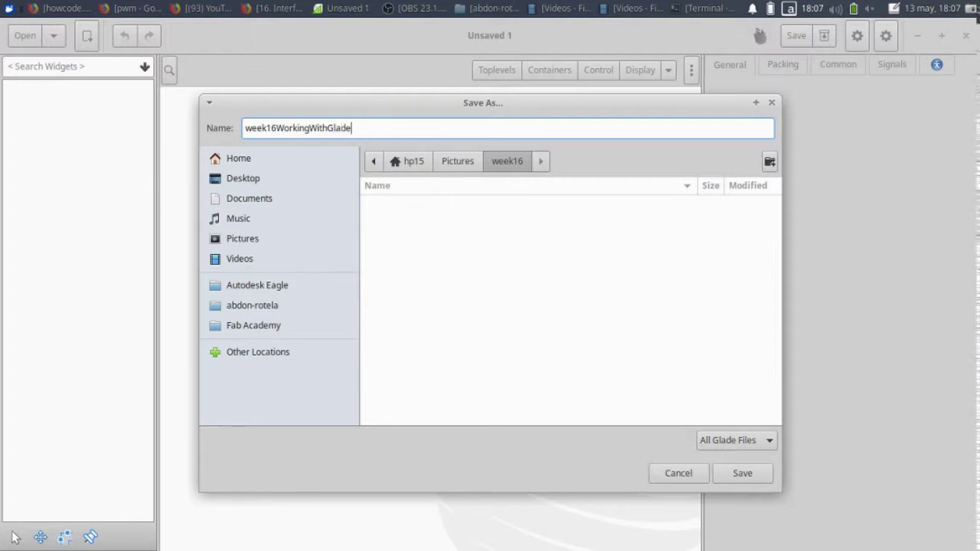
type("Example")
left_click(739, 475)
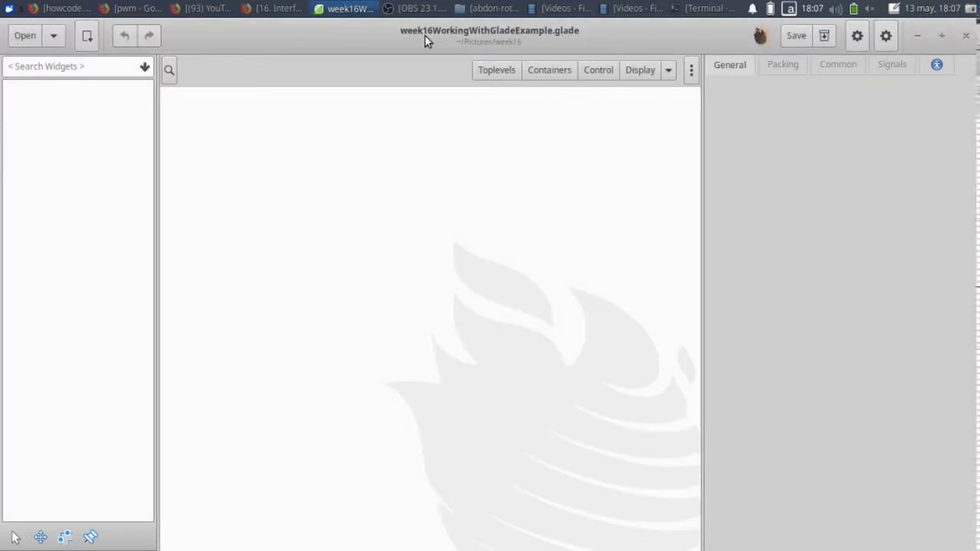
Add a GtkWindow toplevel to the project and enlarge it to fill most of the design area
left_click(494, 71)
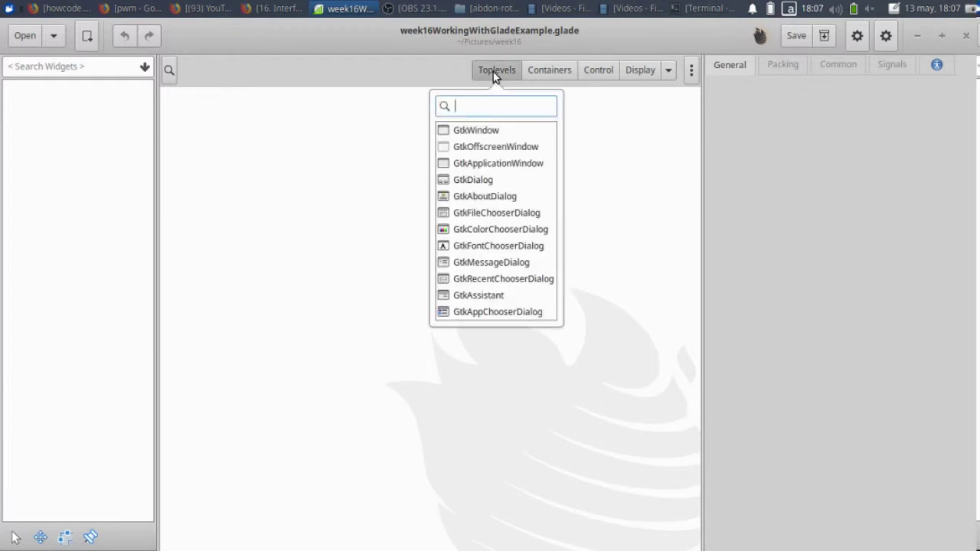
left_click(479, 131)
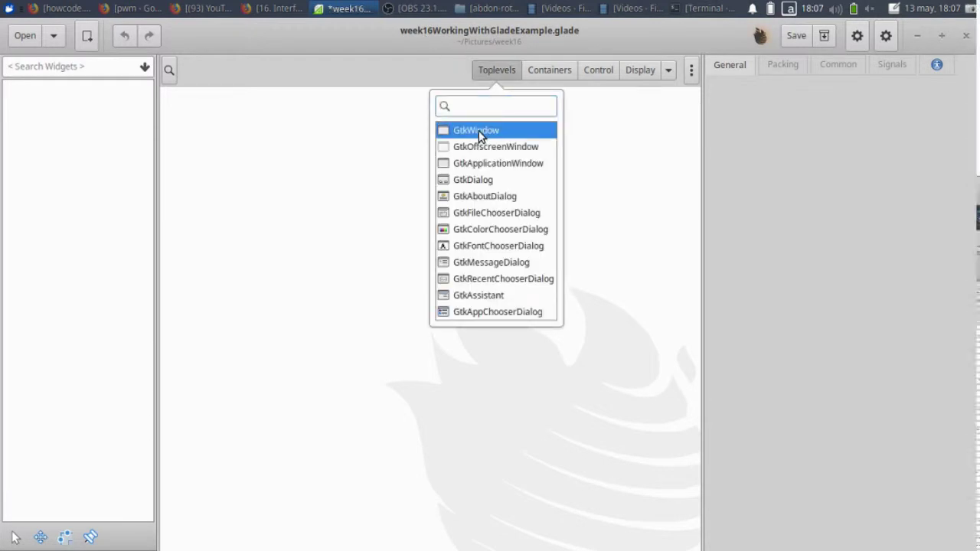
left_click(479, 131)
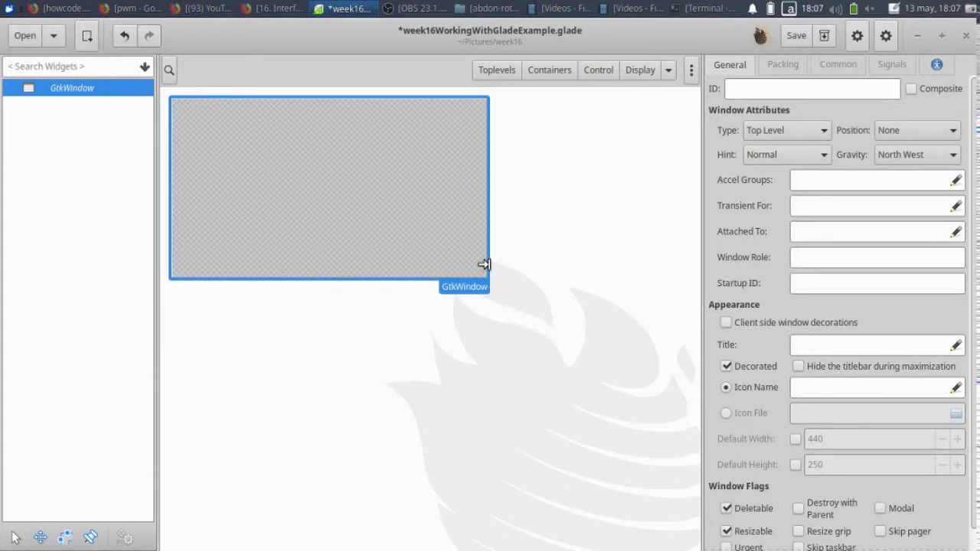
left_click_drag(481, 273, 688, 478)
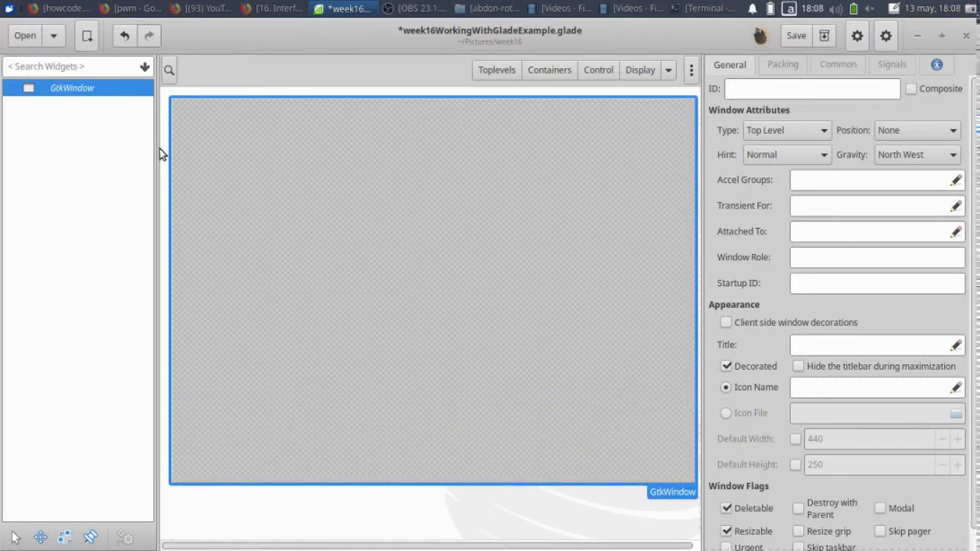
Set the GtkWindow's ID to window
left_click(763, 90)
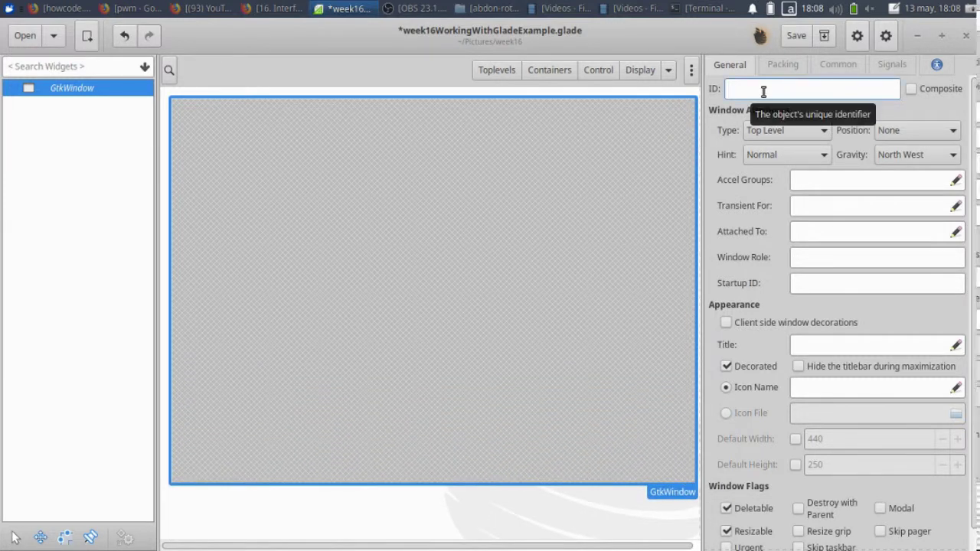
type("wi")
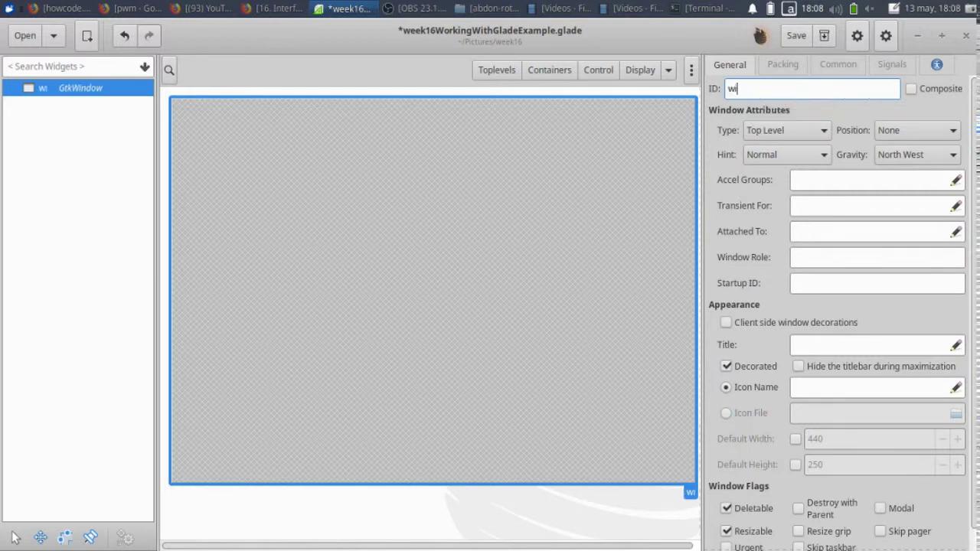
type("ndow")
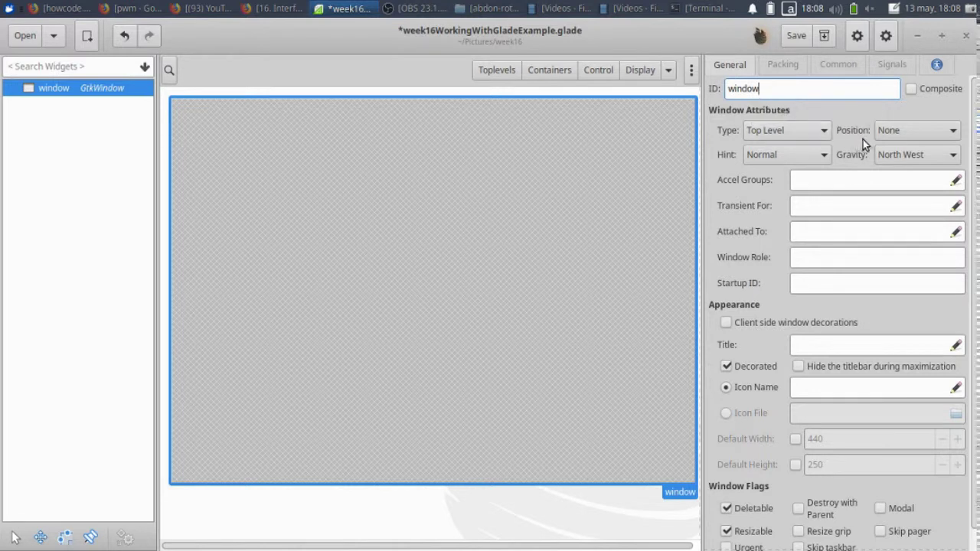
Set the window's position and gravity to Center and turn off its Resizable flag
left_click(896, 135)
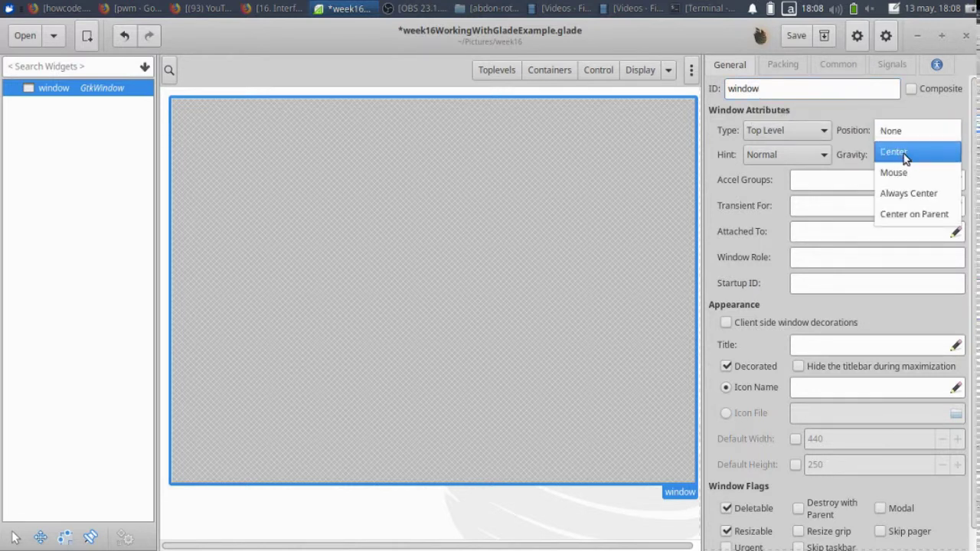
left_click(904, 157)
left_click(912, 156)
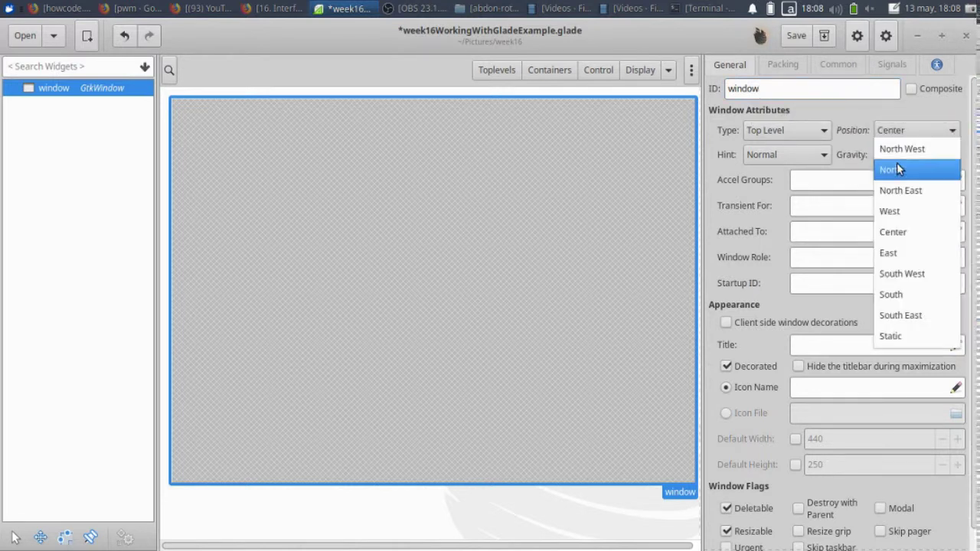
left_click(904, 230)
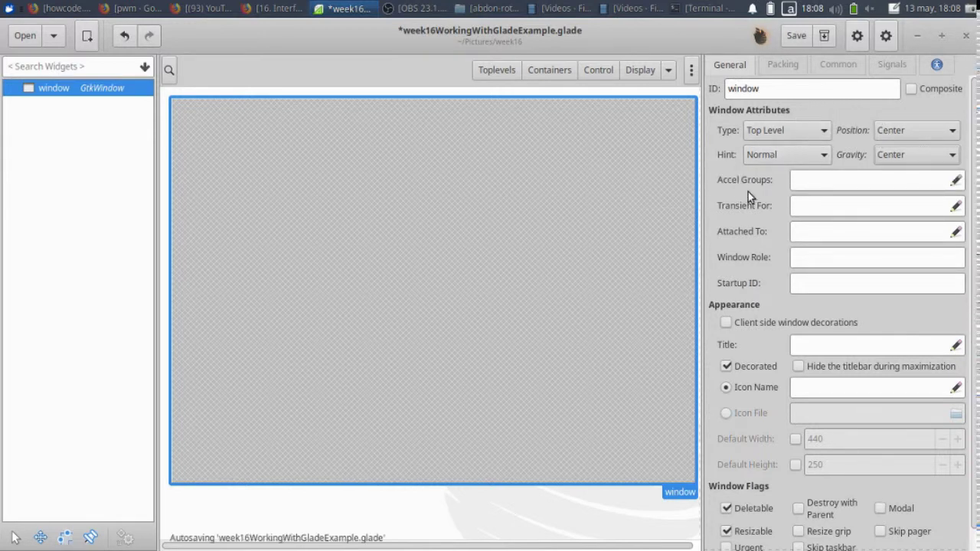
scroll(754, 314, "down", 1)
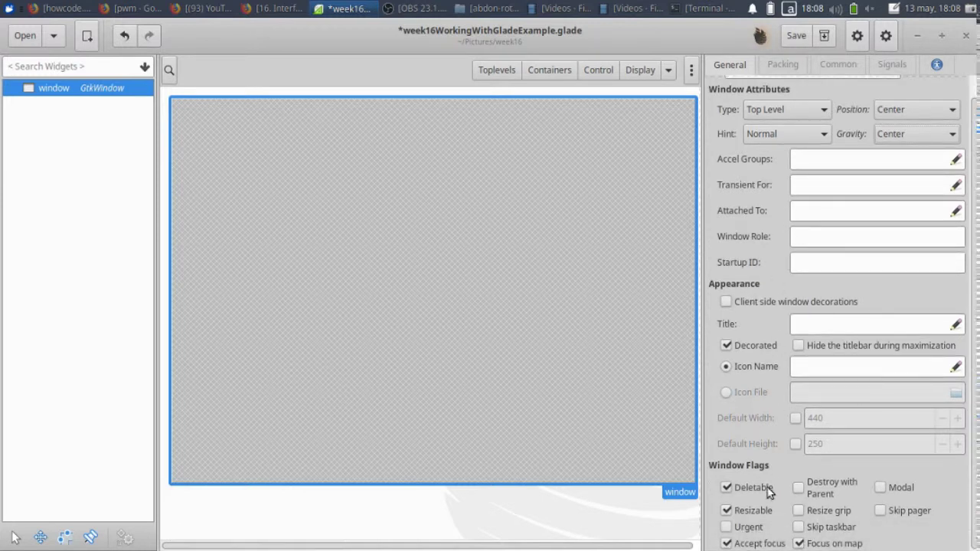
left_click(745, 513)
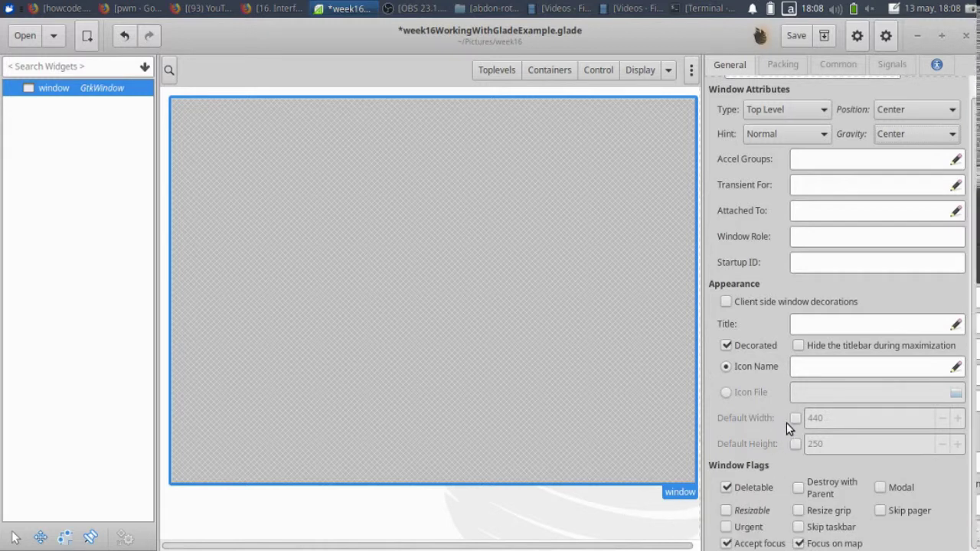
Set the window's tooltip text to "This an example GUI that shows how to work with Glade"
left_click(779, 65)
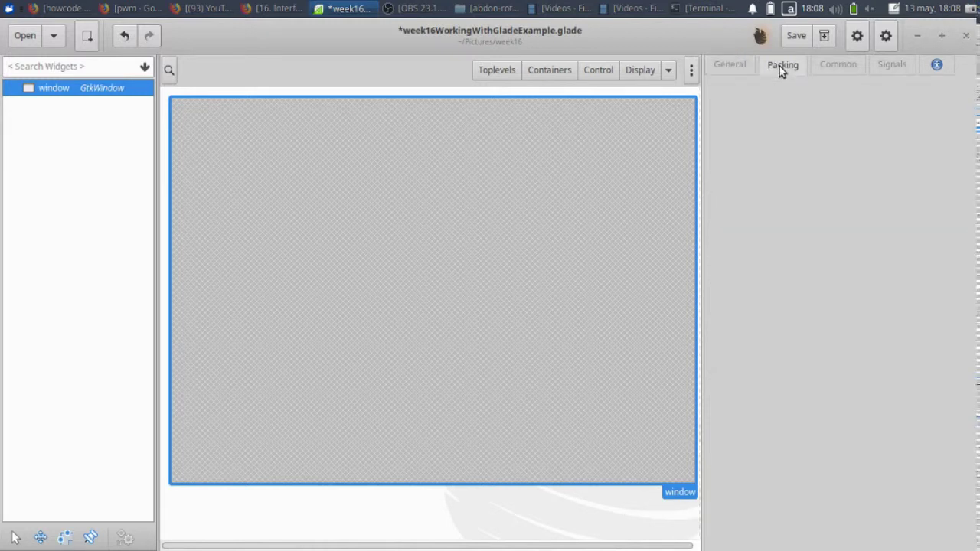
left_click(849, 66)
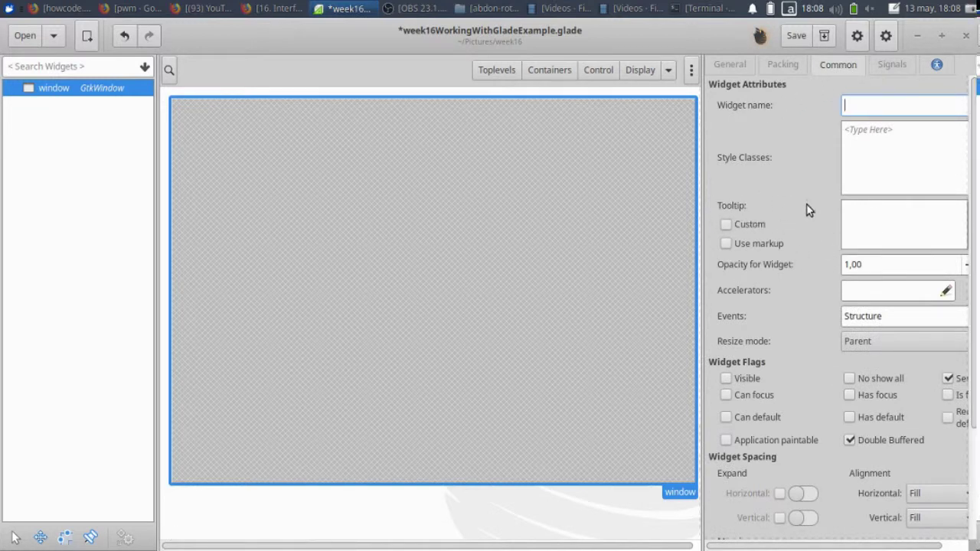
left_click(874, 212)
type("Th")
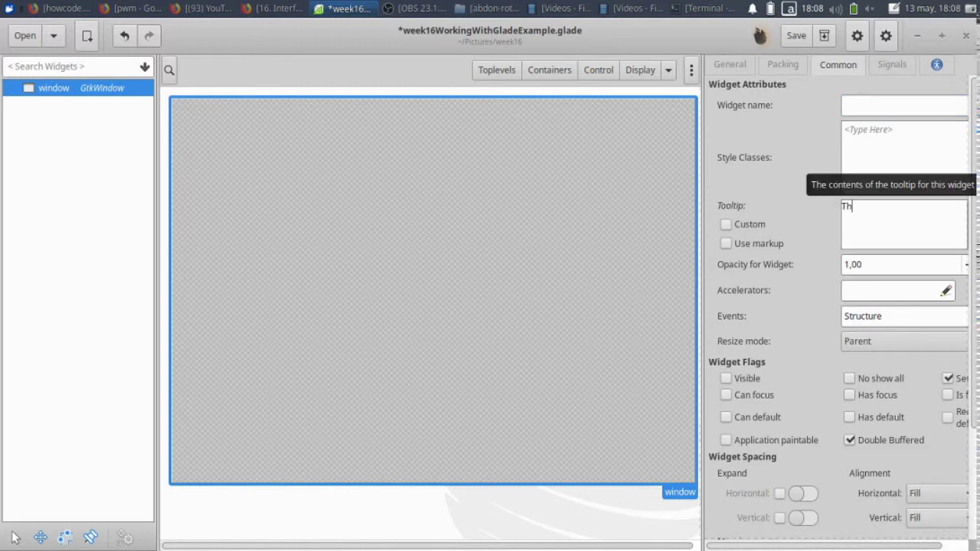
type("us =")
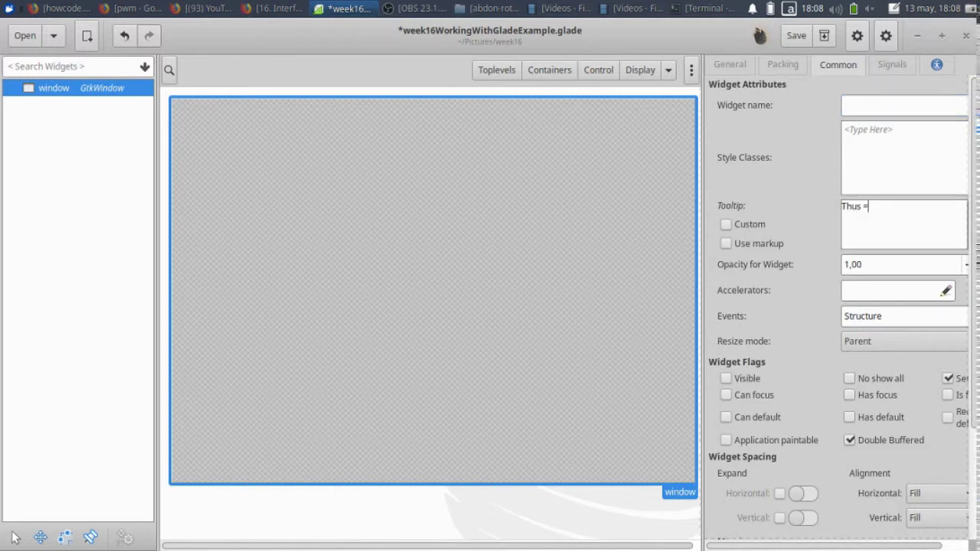
key("BackSpace")
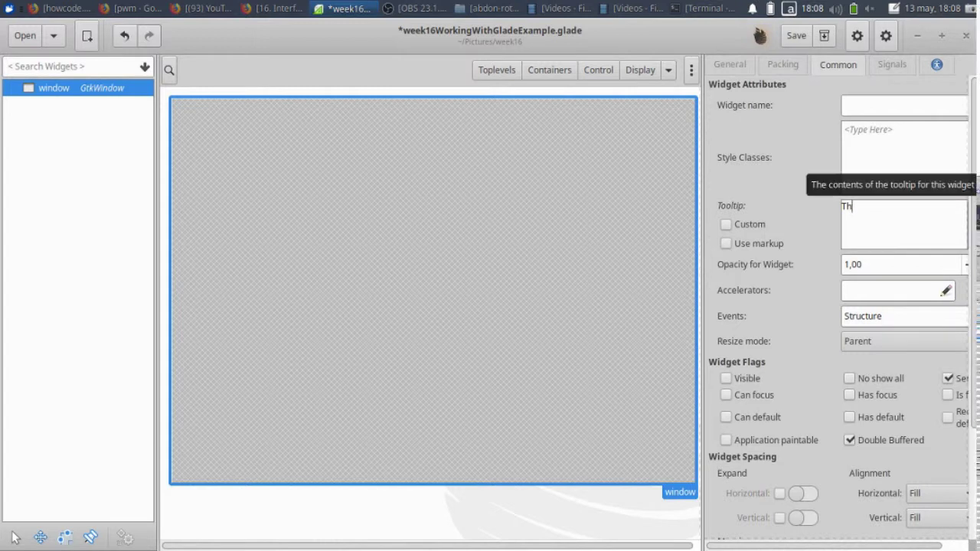
type("is ")
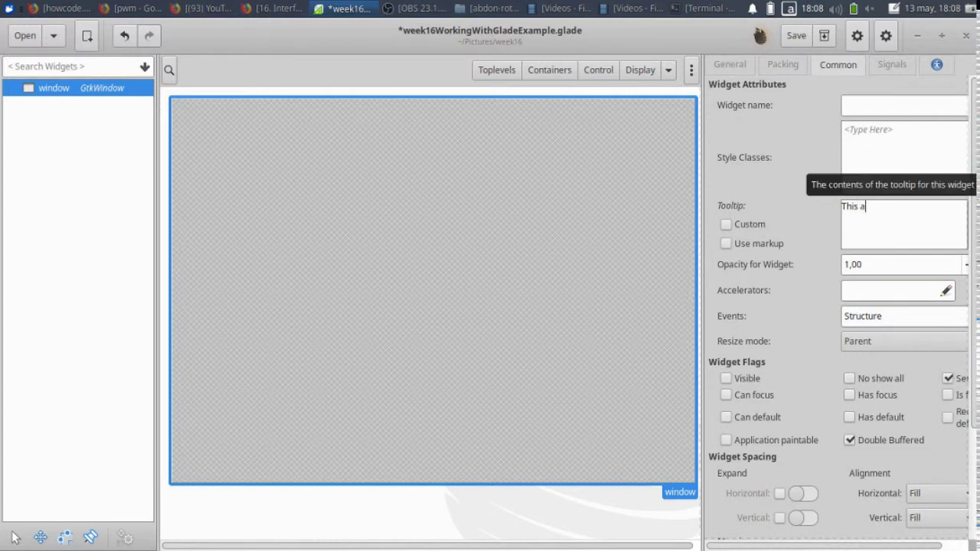
type("an expla")
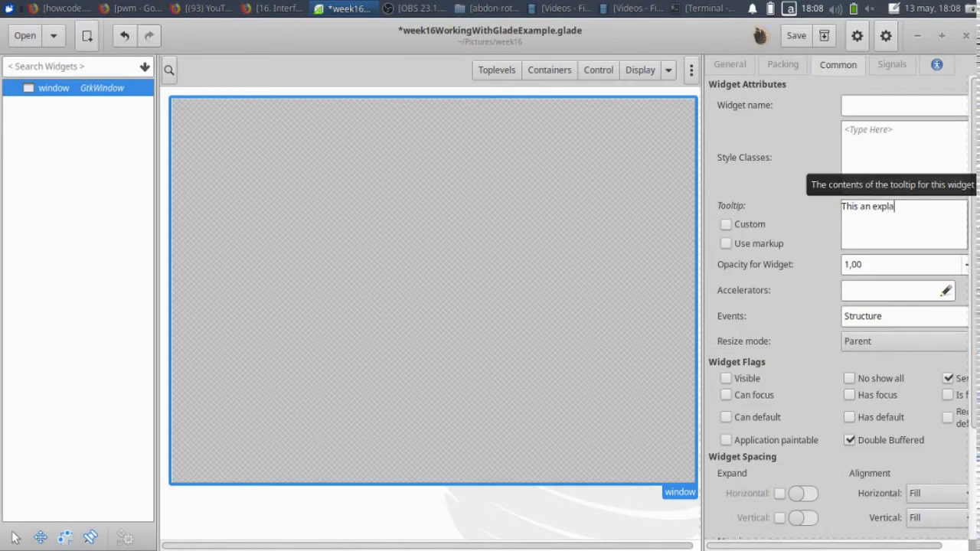
key("BackSpace")
key("BackSpace")
key("BackSpace")
type("ample")
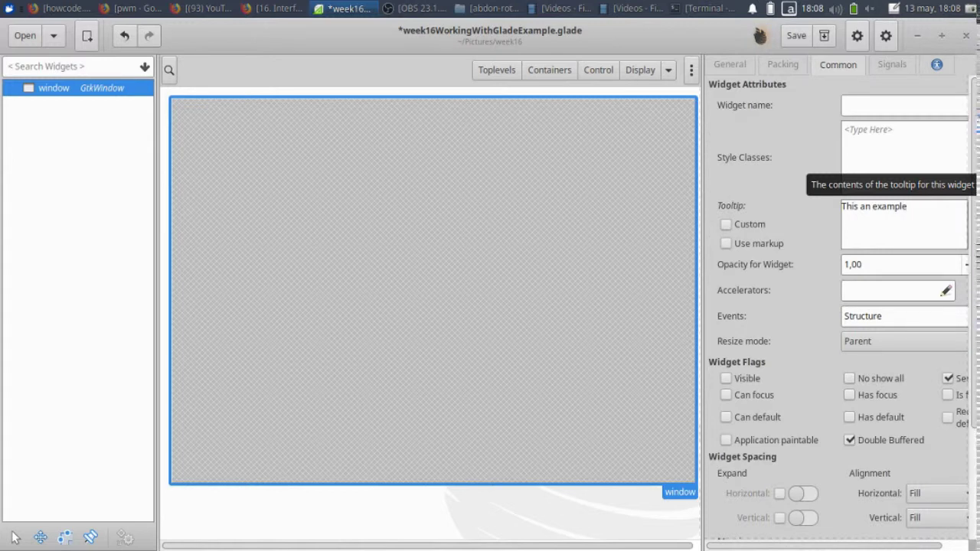
type("GUI")
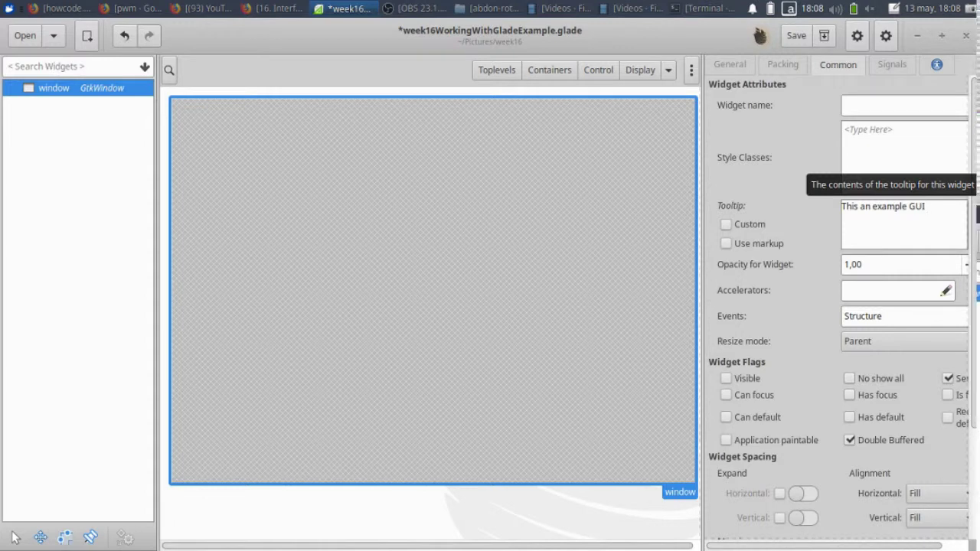
type(" that sho")
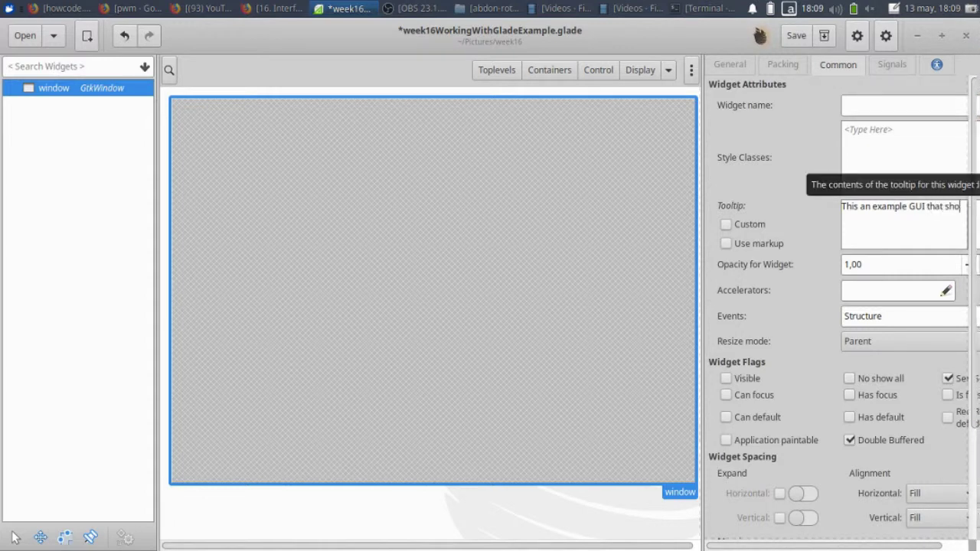
type("ws")
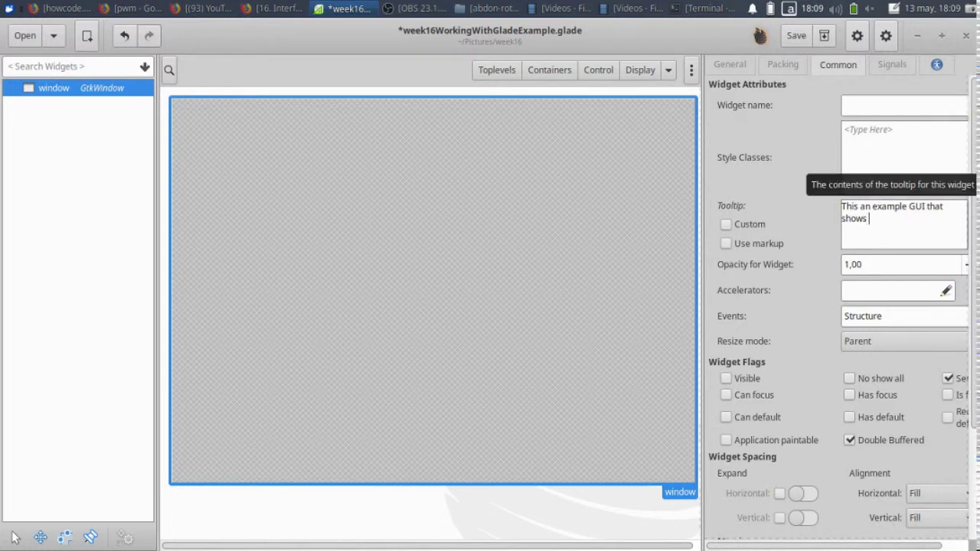
type(" how t")
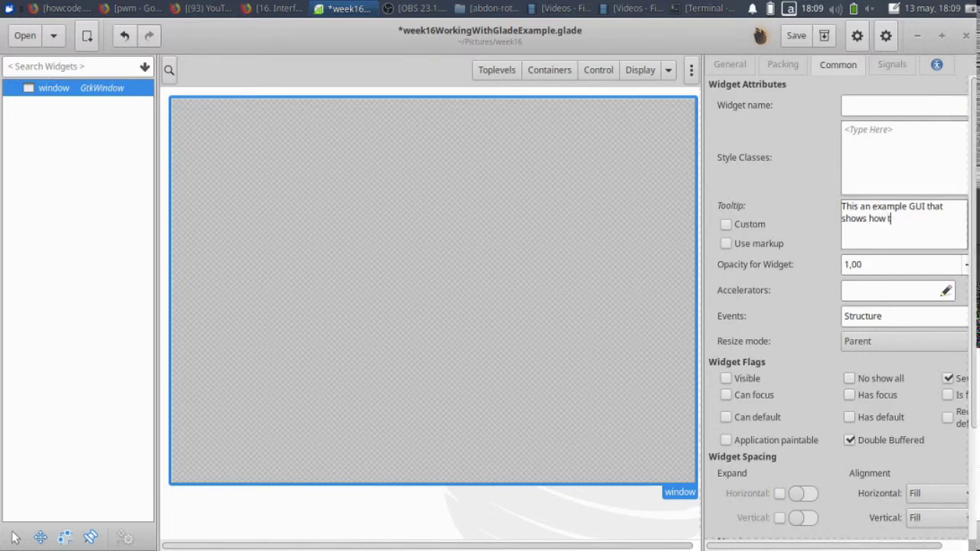
type("o wor")
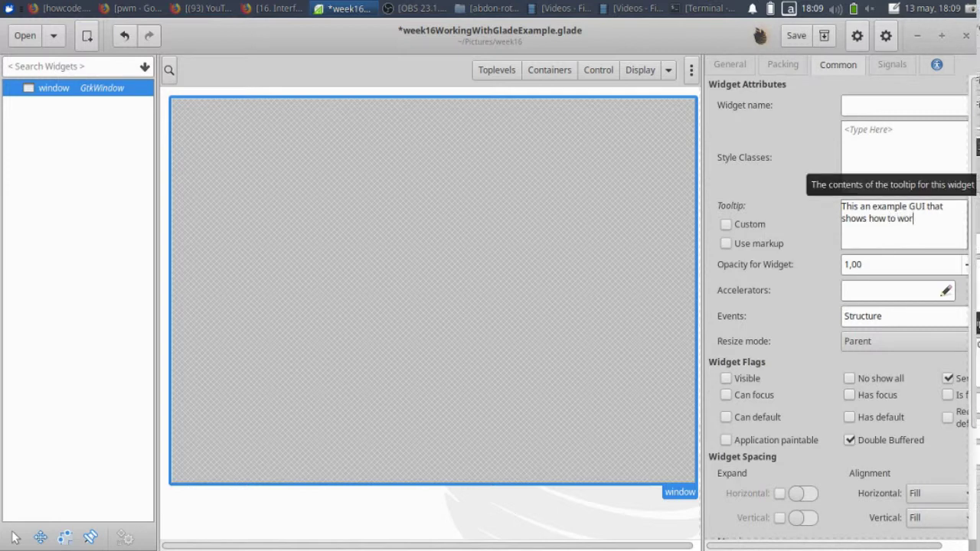
type("k wit")
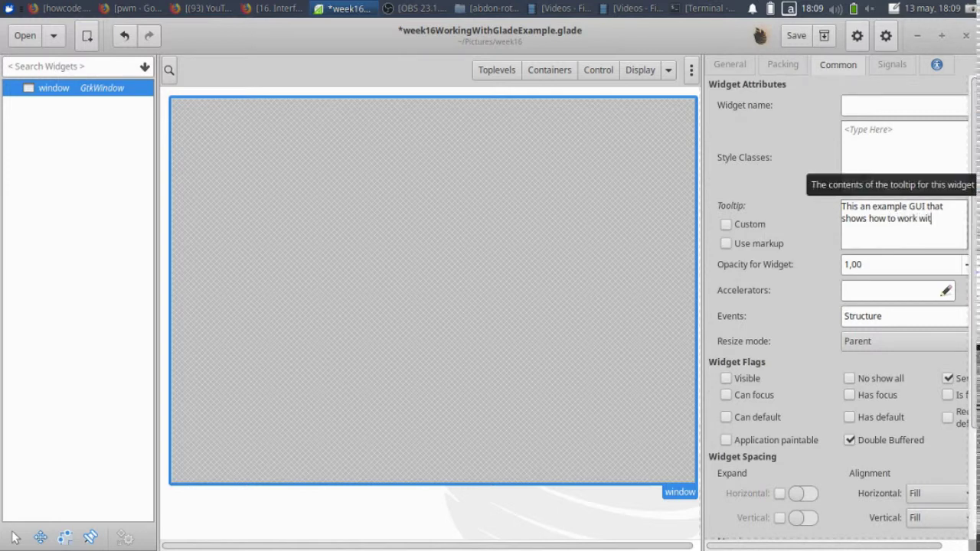
type("h Glade")
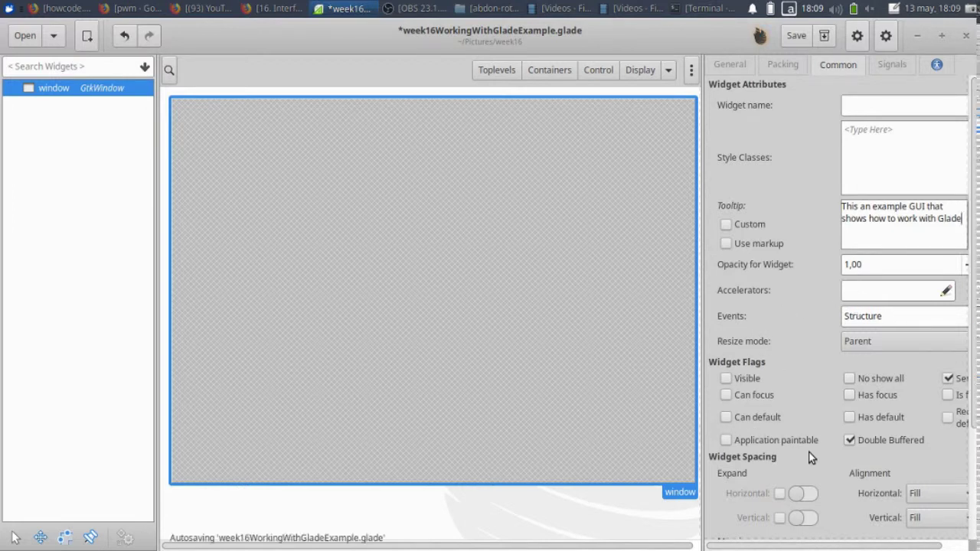
Turn on the window's Visible flag and look over its remaining common widget properties
left_click(737, 381)
scroll(892, 502, "down", 4)
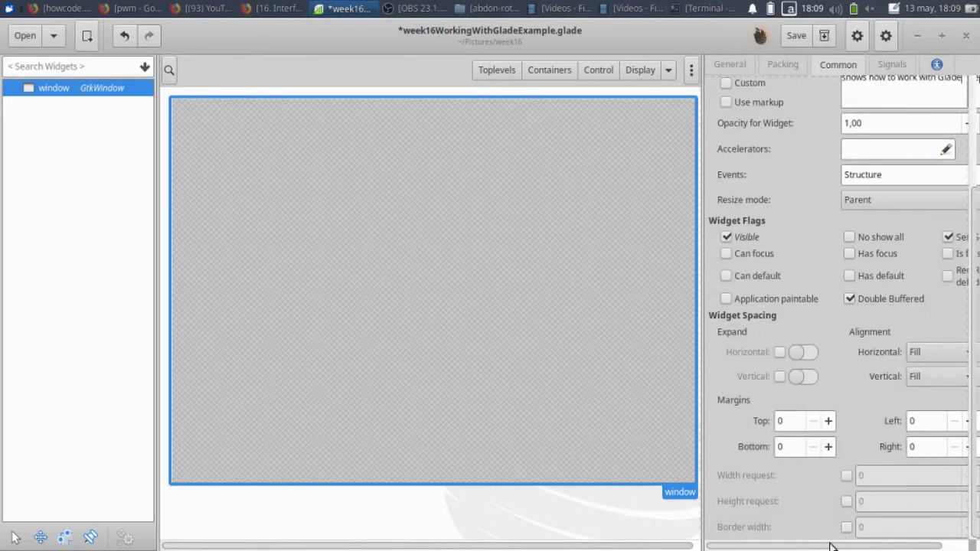
scroll(835, 545, "right", 2)
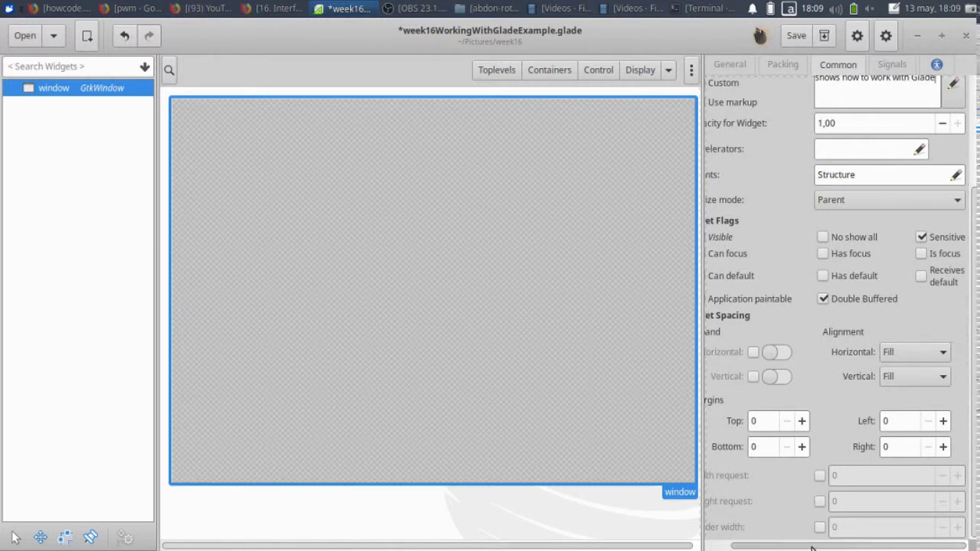
scroll(789, 548, "left", 2)
scroll(778, 548, "right", 2)
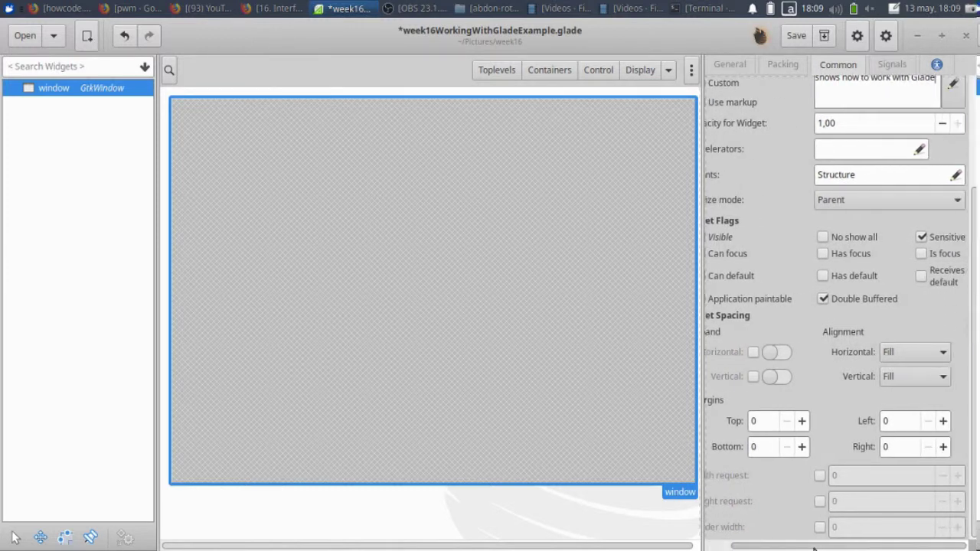
scroll(774, 548, "left", 2)
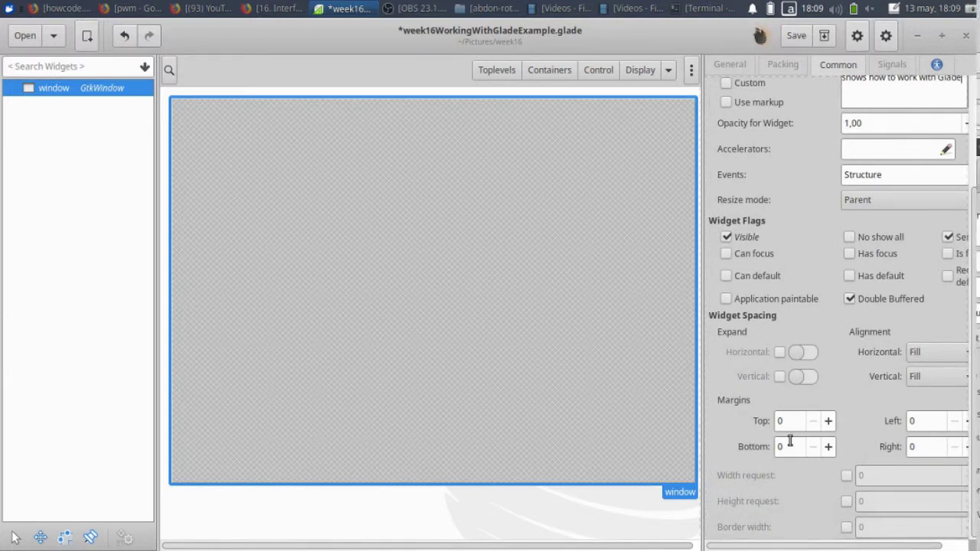
Enable the window's default size and set the default width to 800 and the default height to 600
left_click(739, 71)
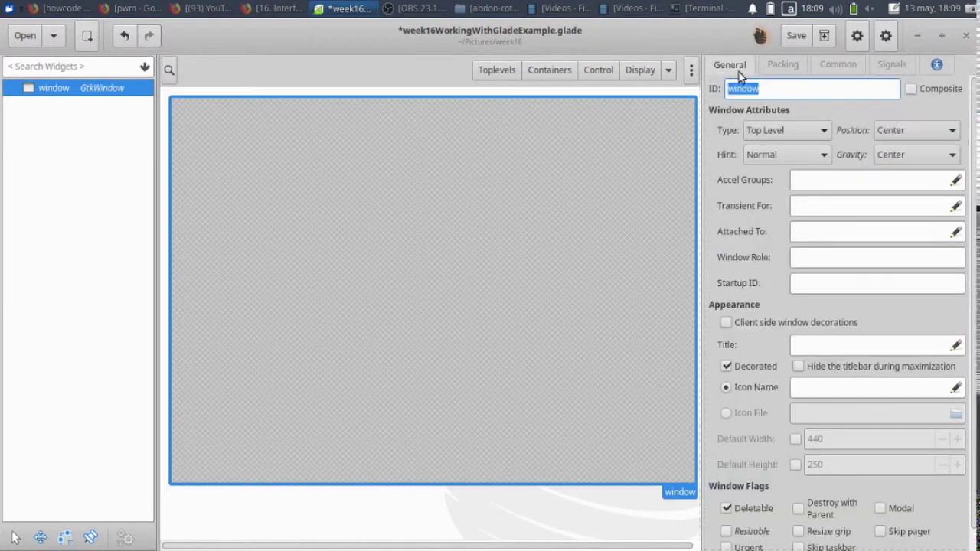
left_click(796, 438)
left_click(795, 465)
double_click(824, 440)
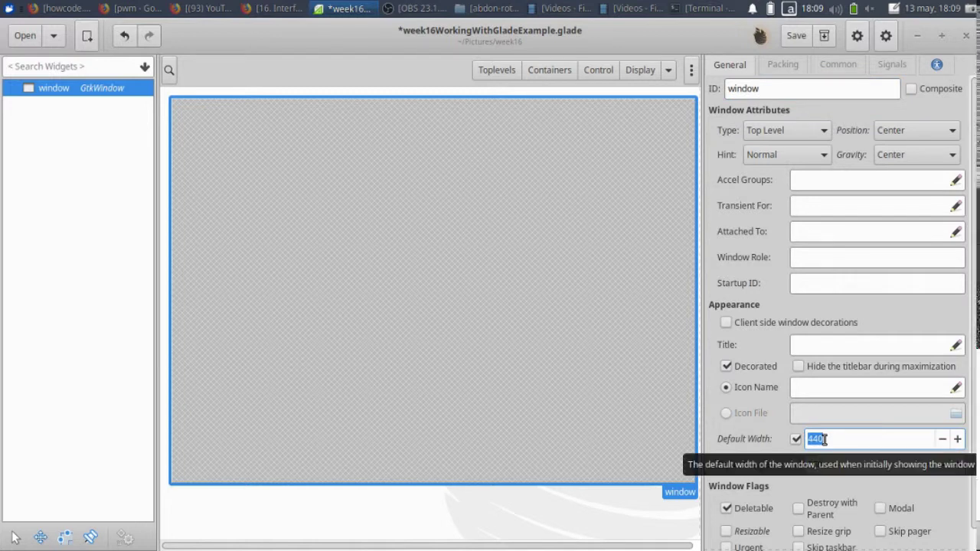
type("800")
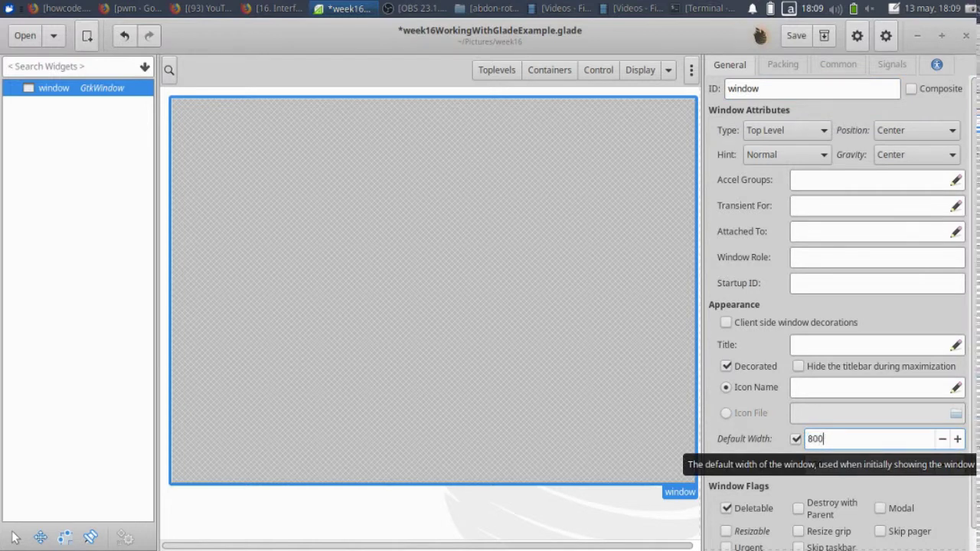
double_click(837, 461)
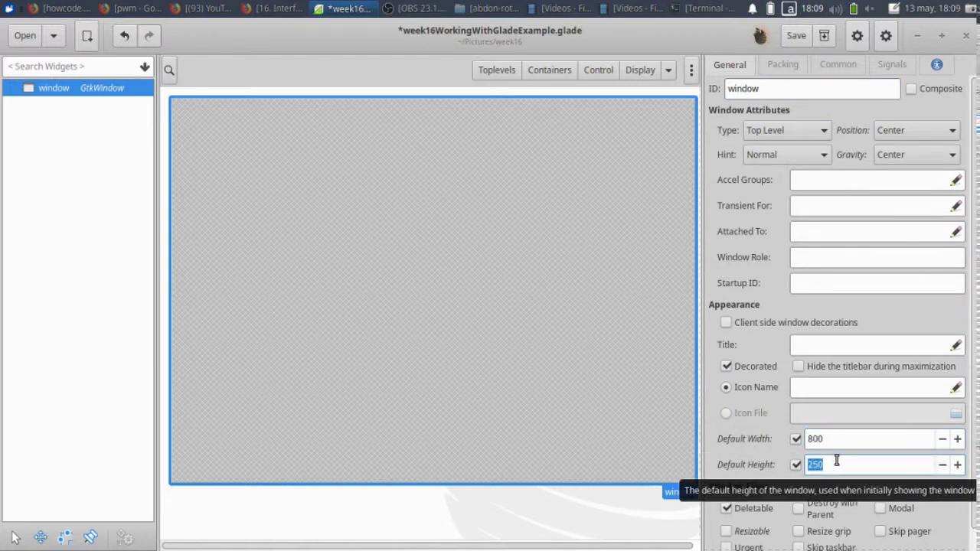
type("600")
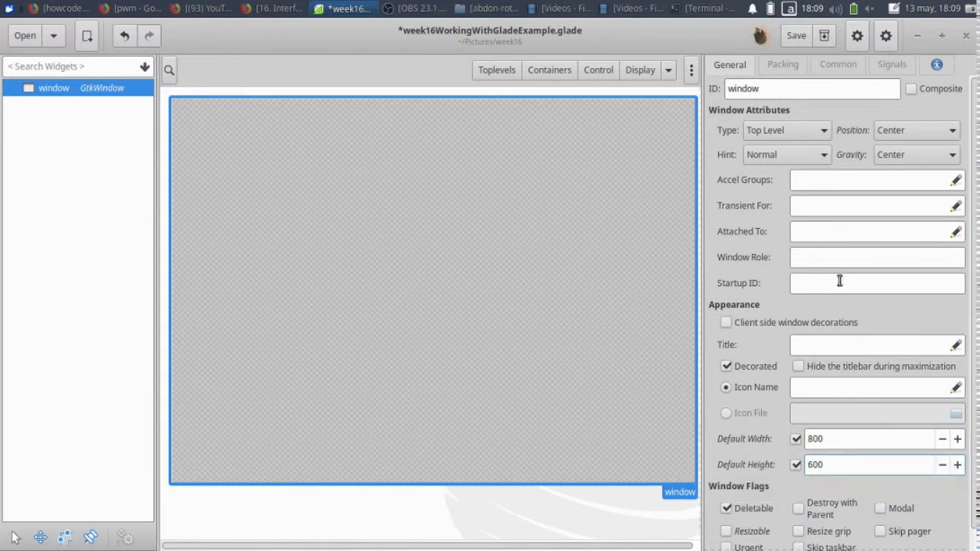
Look over the window's signals and save the project
left_click(891, 65)
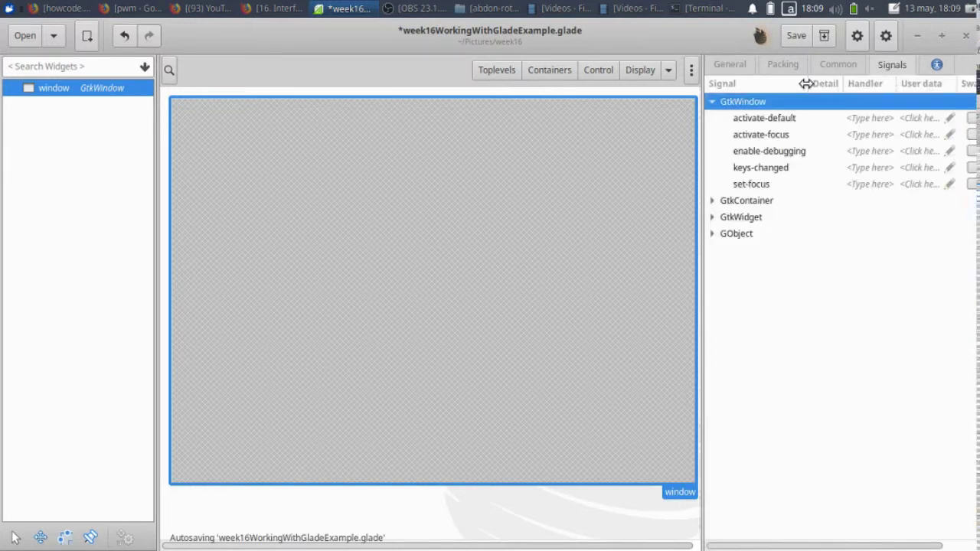
left_click(722, 67)
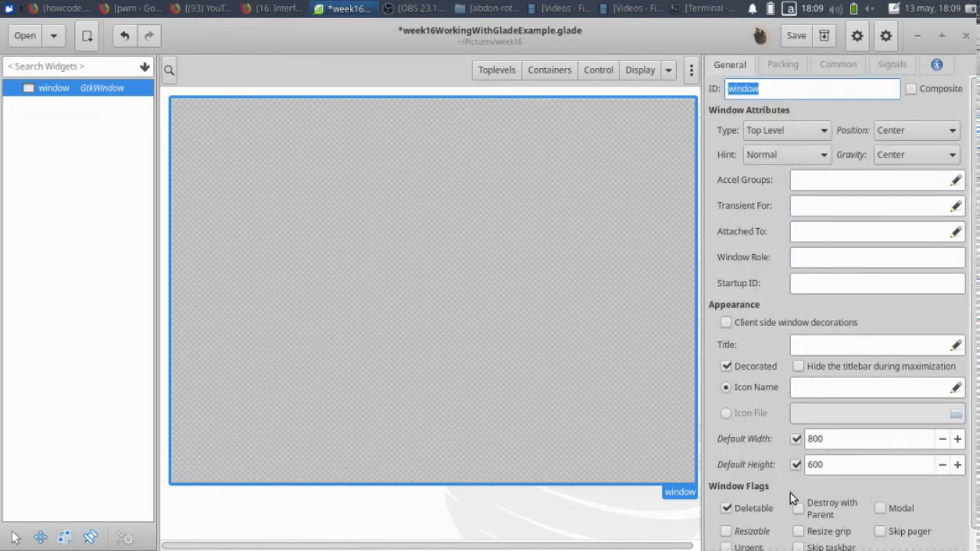
left_click(788, 38)
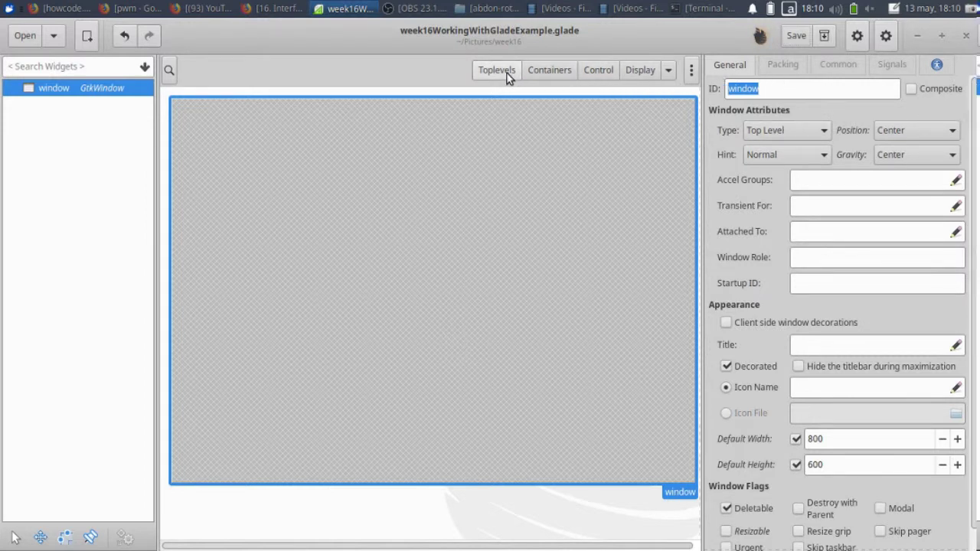
Add a GtkFixed container inside the window
left_click(549, 71)
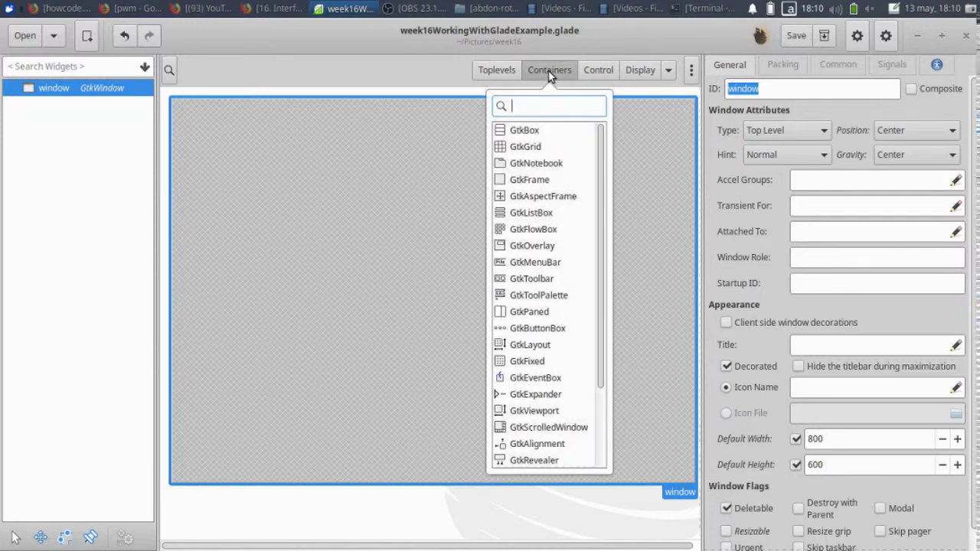
left_click_drag(529, 361, 396, 264)
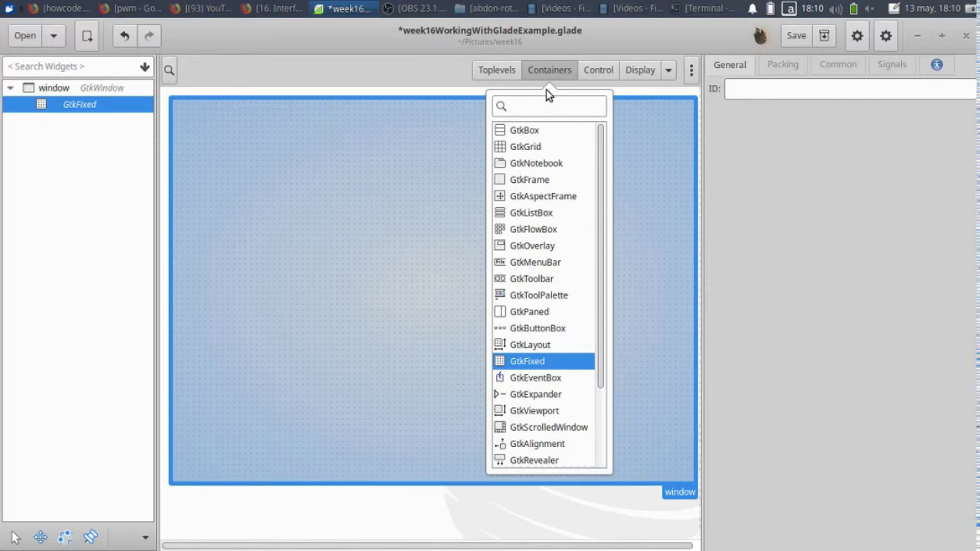
left_click(551, 71)
Place a GtkButton in the upper middle of the GtkFixed container
left_click(609, 74)
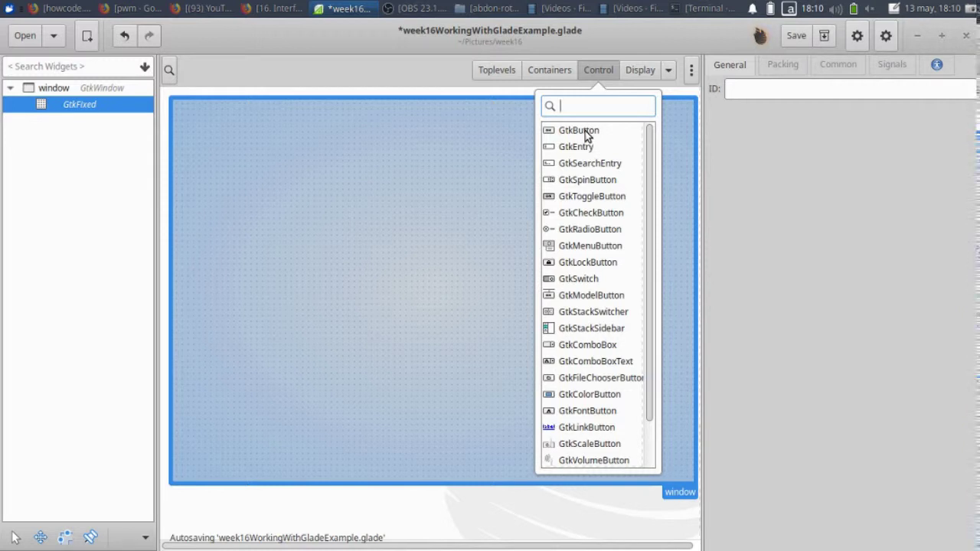
left_click_drag(589, 136, 398, 170)
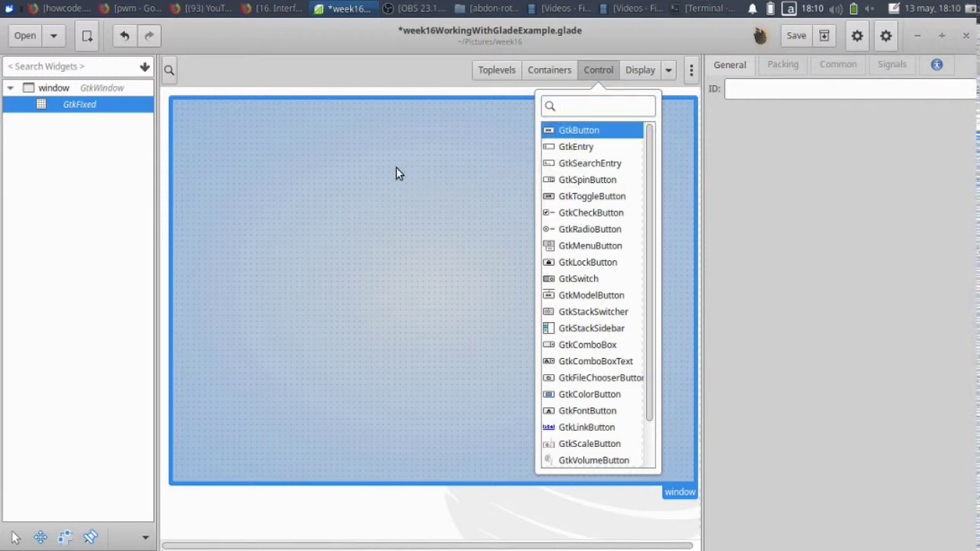
left_click(598, 77)
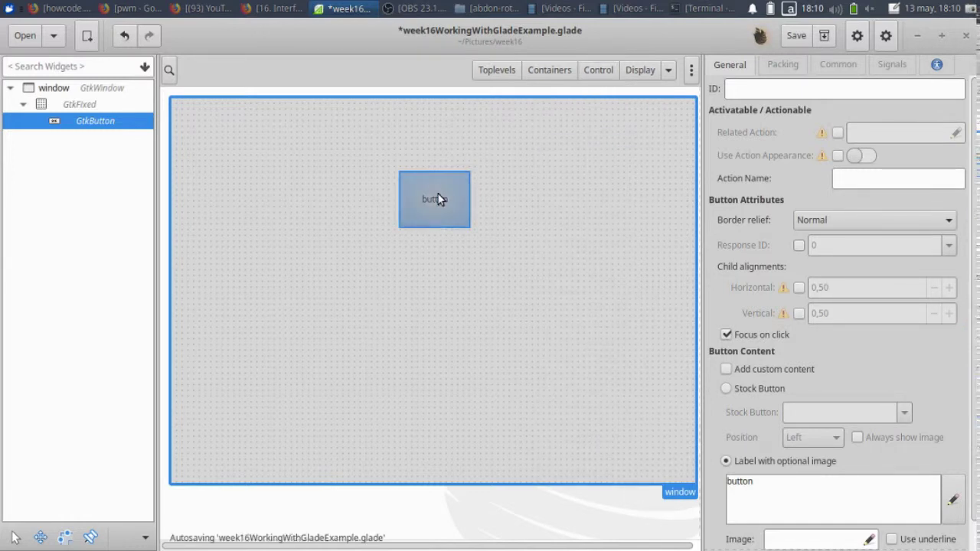
Set the new button's ID to button1
left_click(760, 91)
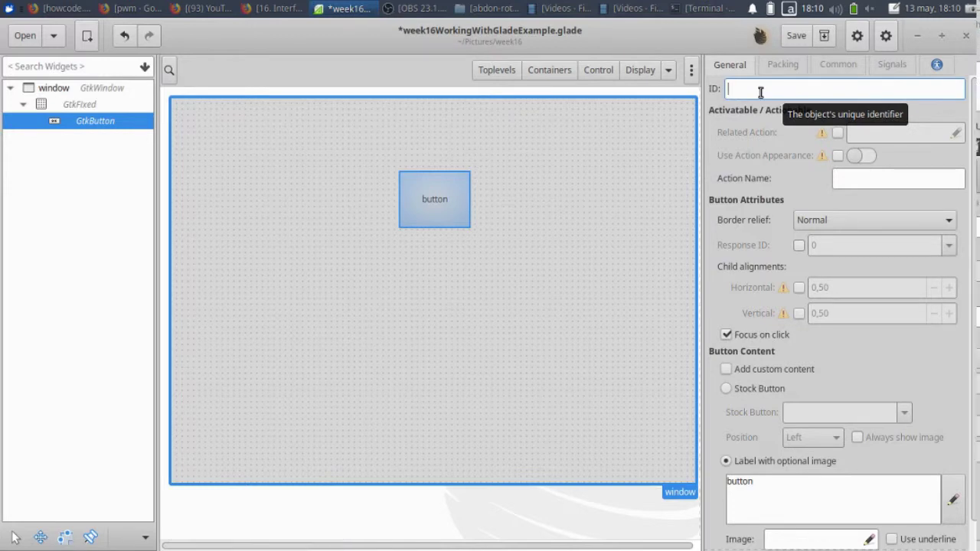
type("butt")
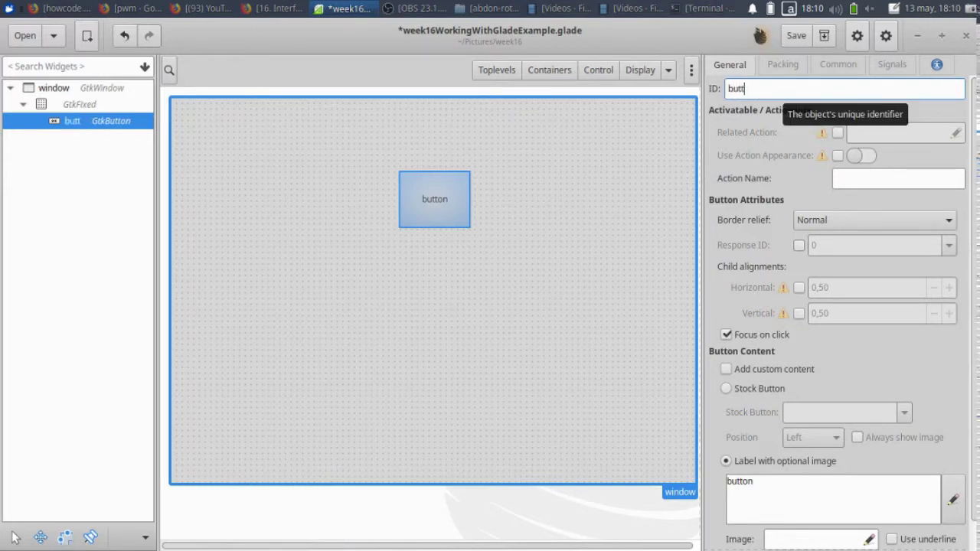
type("on1")
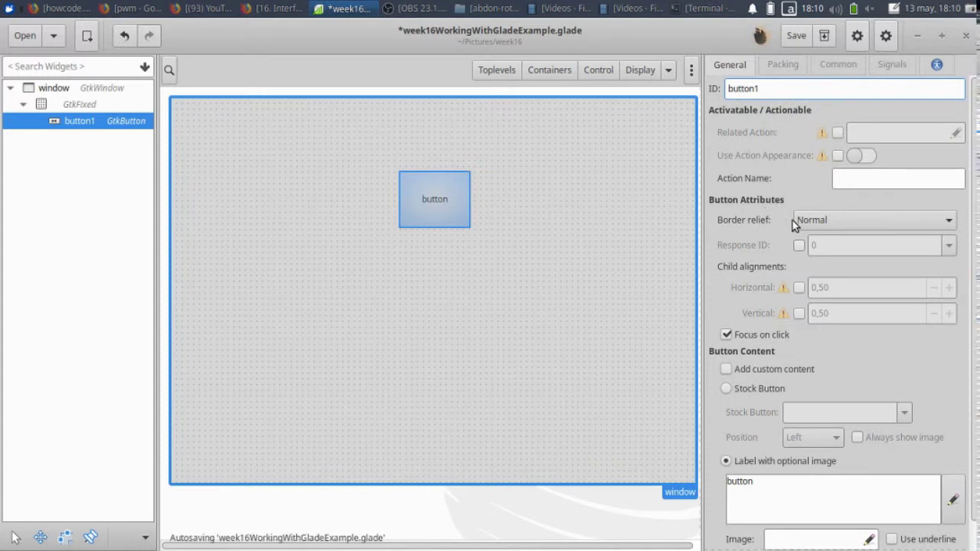
scroll(765, 335, "down", 1)
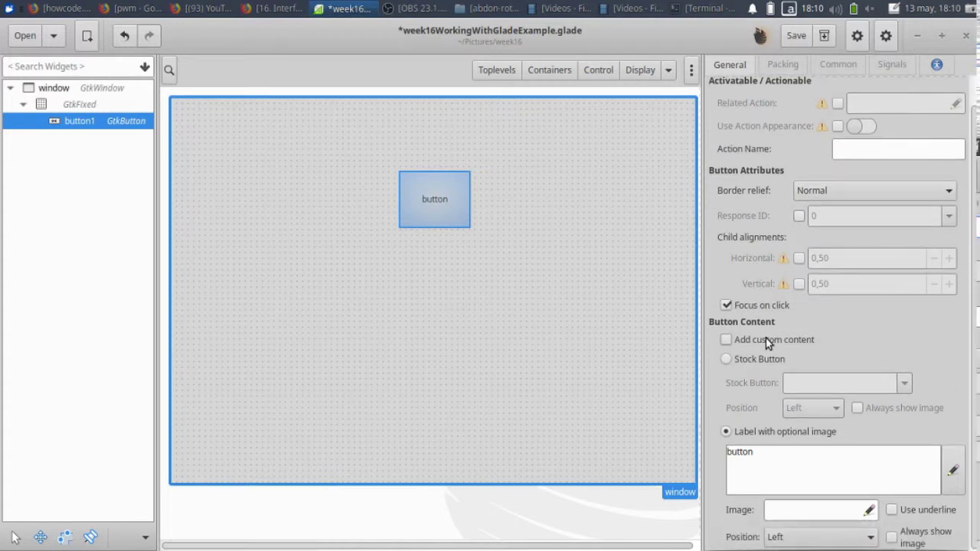
double_click(764, 460)
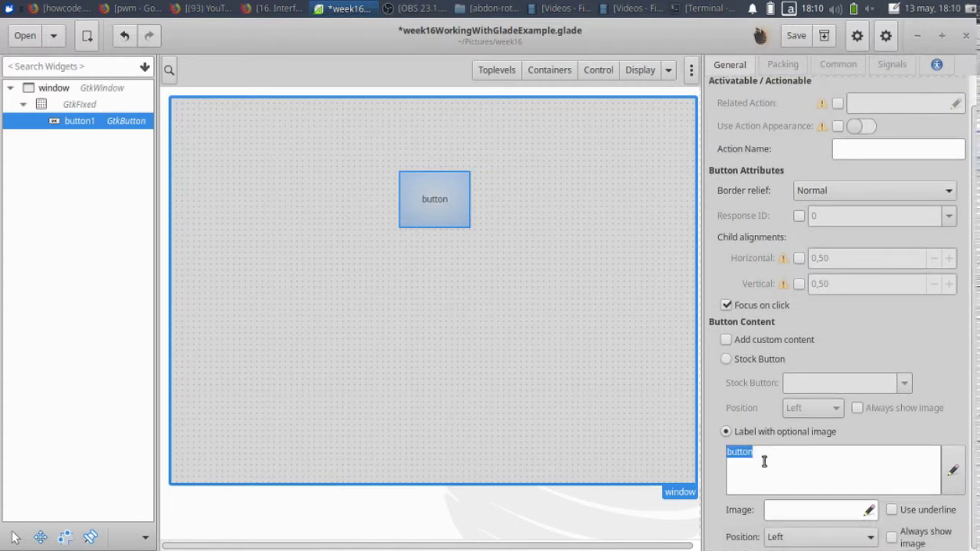
type("this")
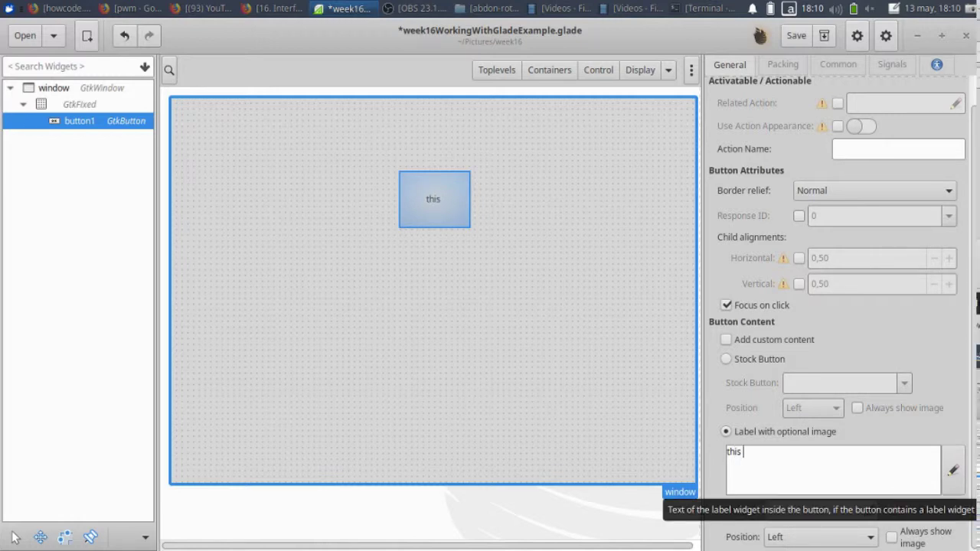
type(" is the")
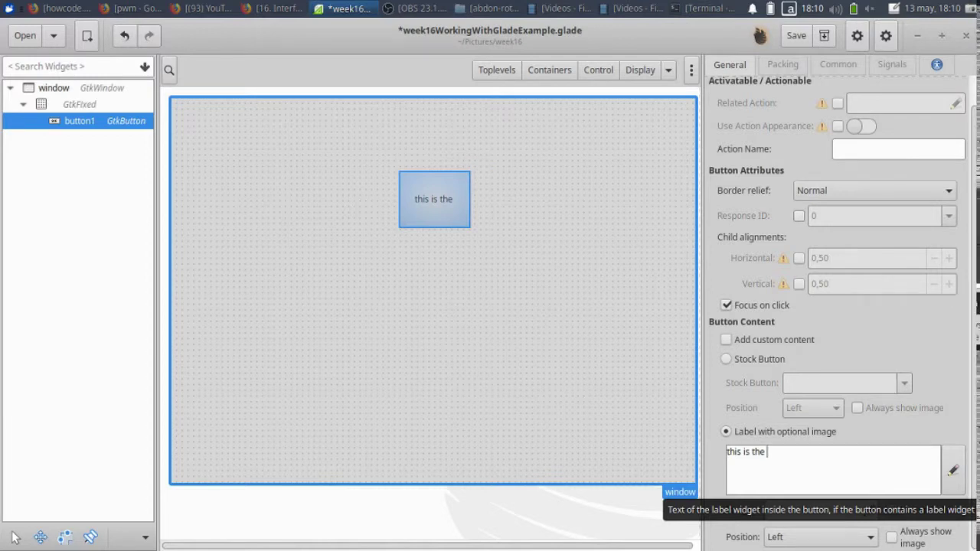
type("ne")
key("BackSpace")
key("BackSpace")
key("BackSpace")
key("BackSpace")
key("BackSpace")
key("BackSpace")
key("BackSpace")
key("BackSpace")
key("BackSpace")
key("BackSpace")
key("BackSpace")
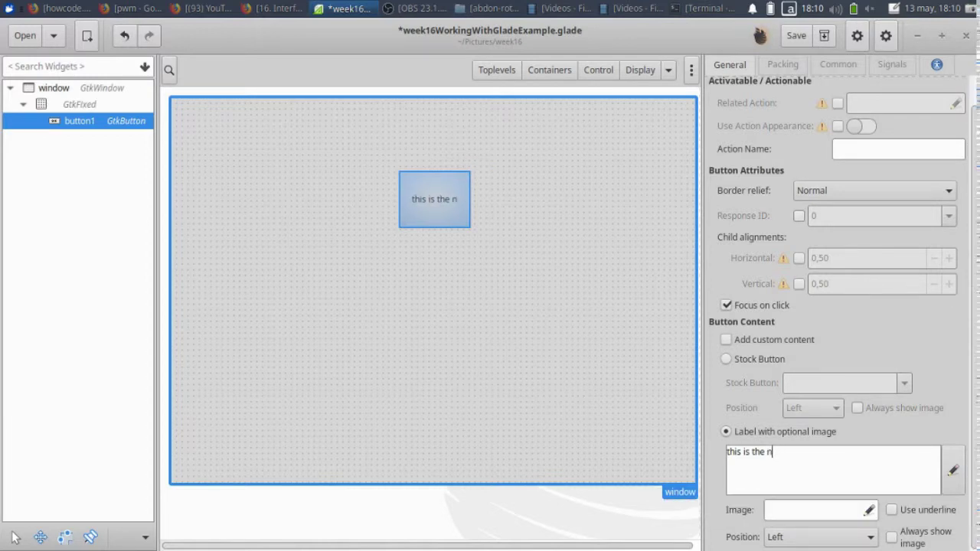
key("BackSpace")
key("BackSpace")
key("BackSpace")
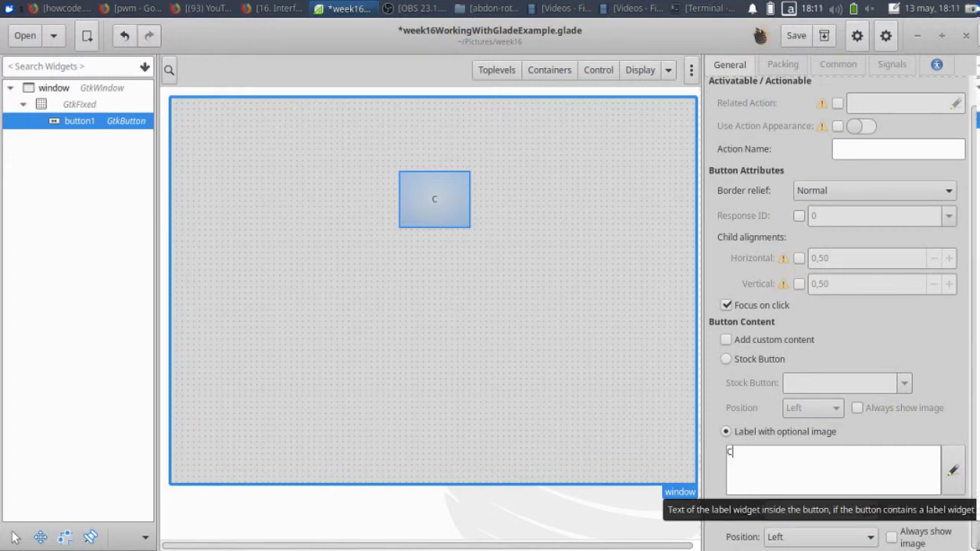
Set the button's label text to "Click me!"
type("Click")
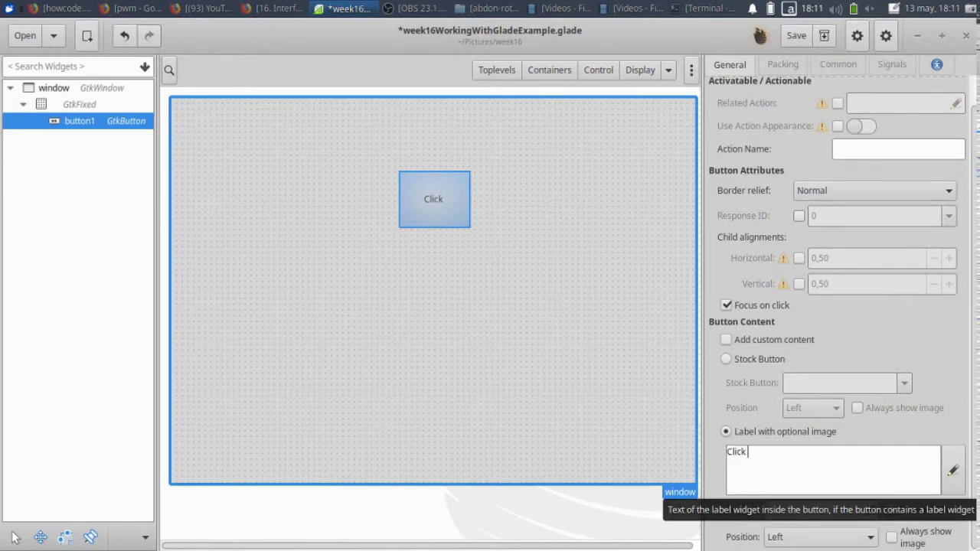
type(" mw")
key("BackSpace")
type("e")
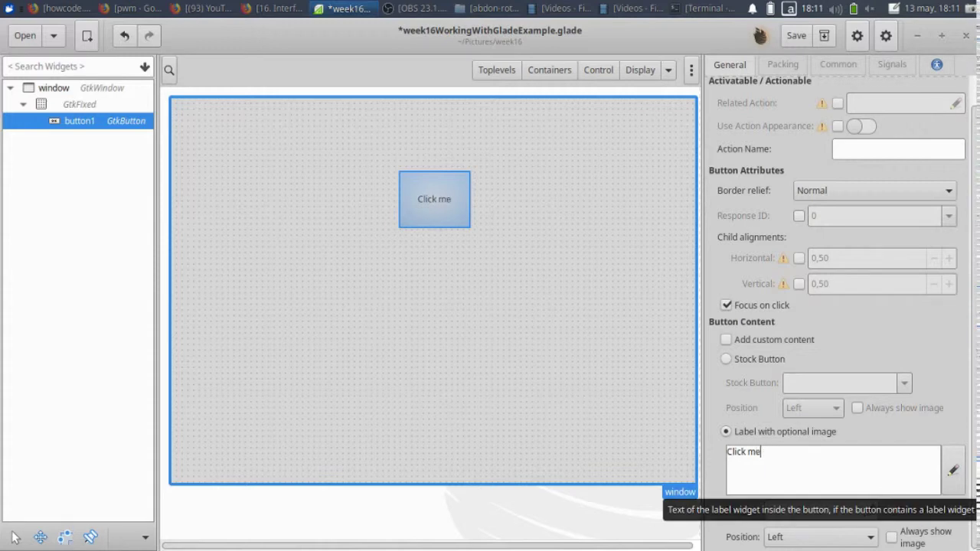
type("!")
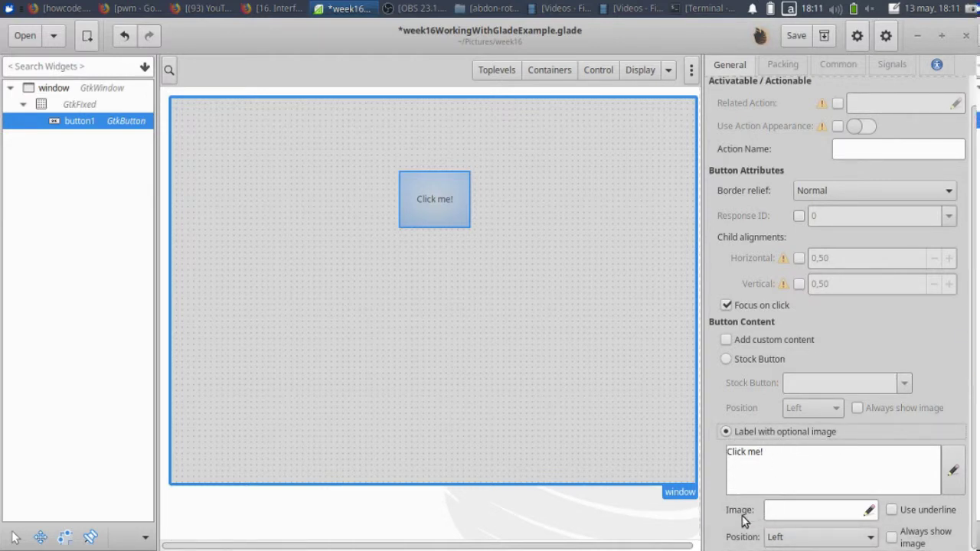
Move the button within the GtkFixed container to about X position 318 and Y position 222
scroll(741, 520, "up", 3)
left_click(779, 70)
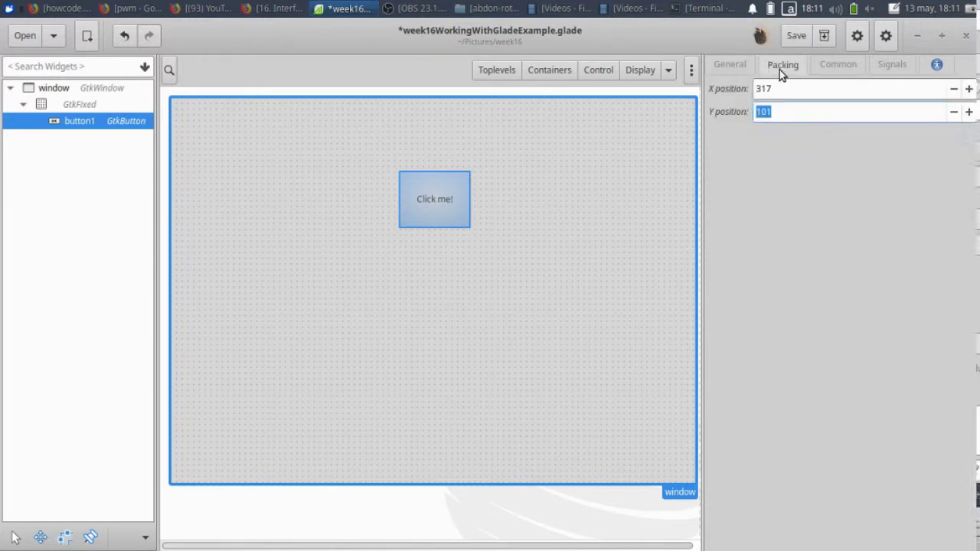
left_click(953, 111)
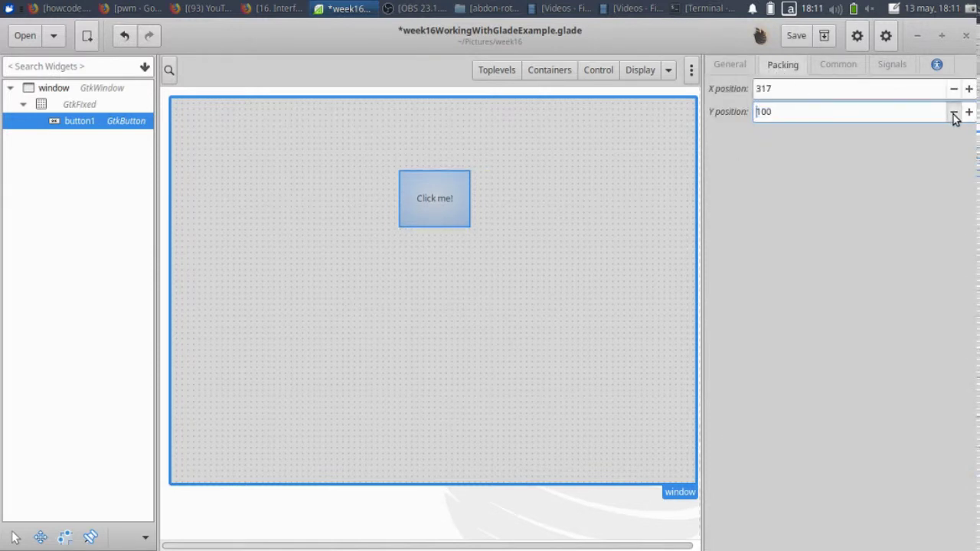
left_click(969, 112)
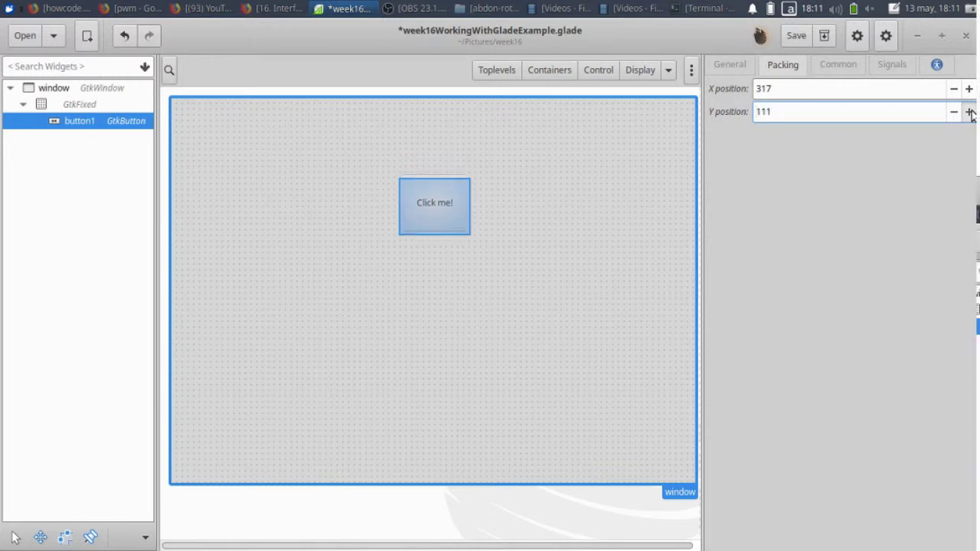
left_click(954, 112)
left_click(954, 111)
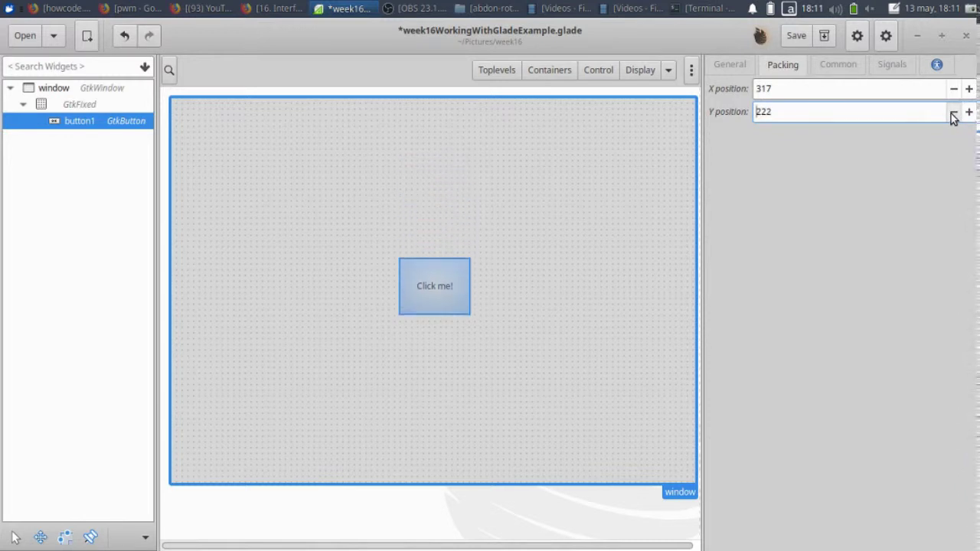
left_click(954, 89)
left_click(954, 89)
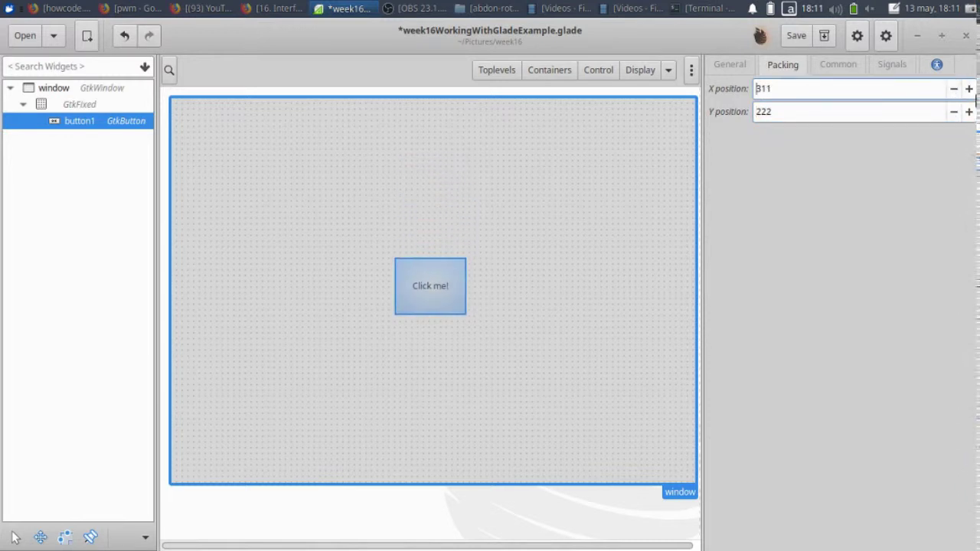
left_click(969, 89)
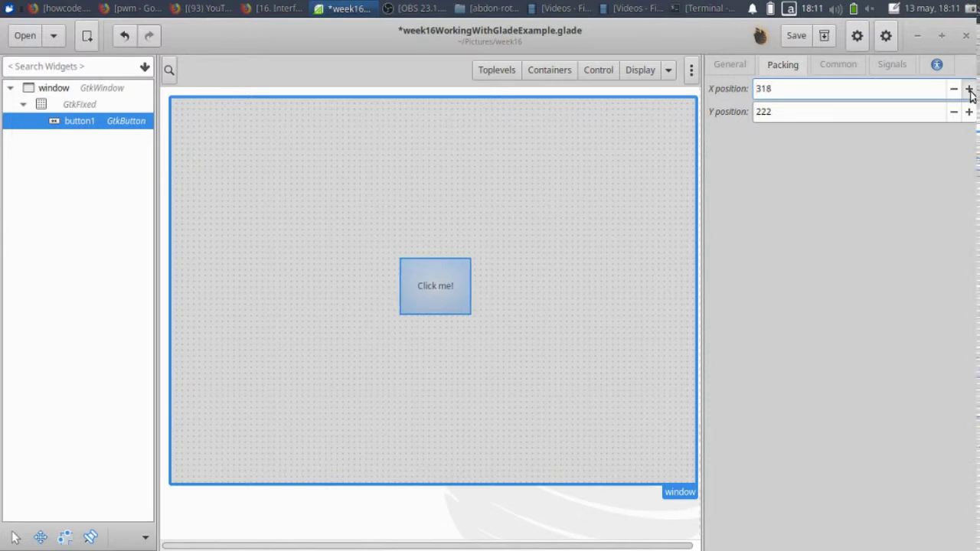
Reduce the button's width request to 82
left_click(742, 67)
scroll(755, 478, "down", 1)
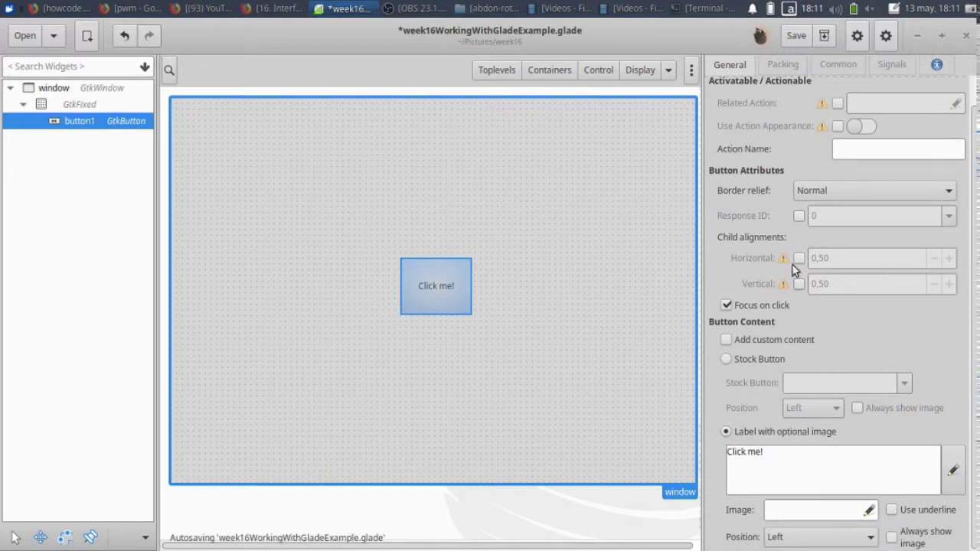
left_click(835, 67)
scroll(873, 498, "down", 5)
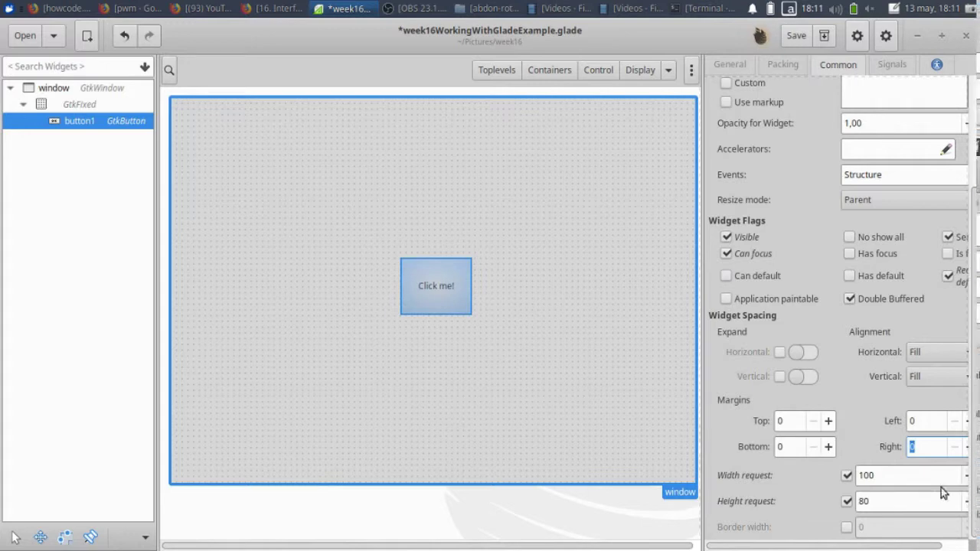
left_click(948, 547)
left_click(942, 477)
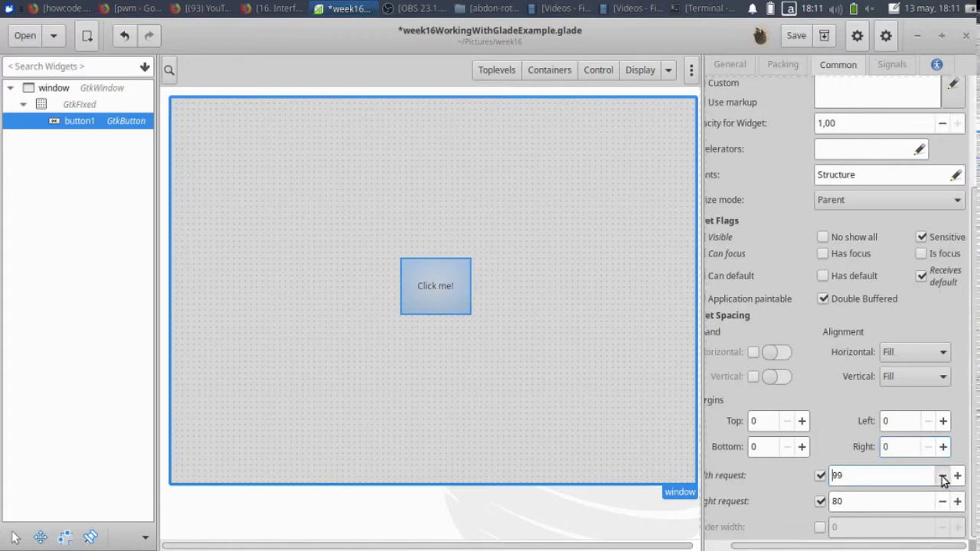
left_click(943, 476)
left_click(942, 476)
left_click(943, 477)
left_click(943, 476)
left_click(943, 476)
left_click(942, 476)
left_click(942, 476)
left_click(943, 477)
left_click(942, 477)
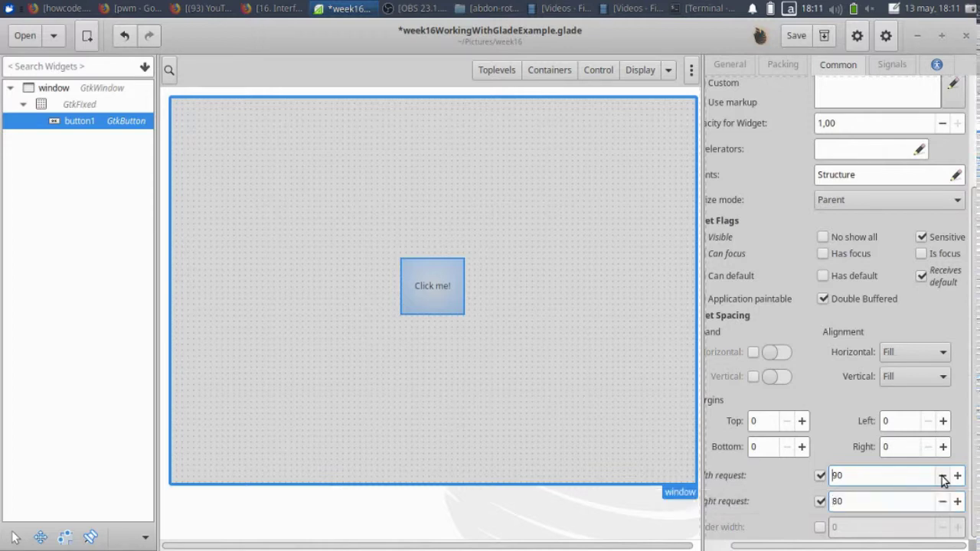
left_click(942, 476)
left_click(943, 476)
left_click(943, 476)
left_click(943, 476)
left_click(943, 476)
left_click(942, 476)
left_click(942, 476)
left_click(943, 476)
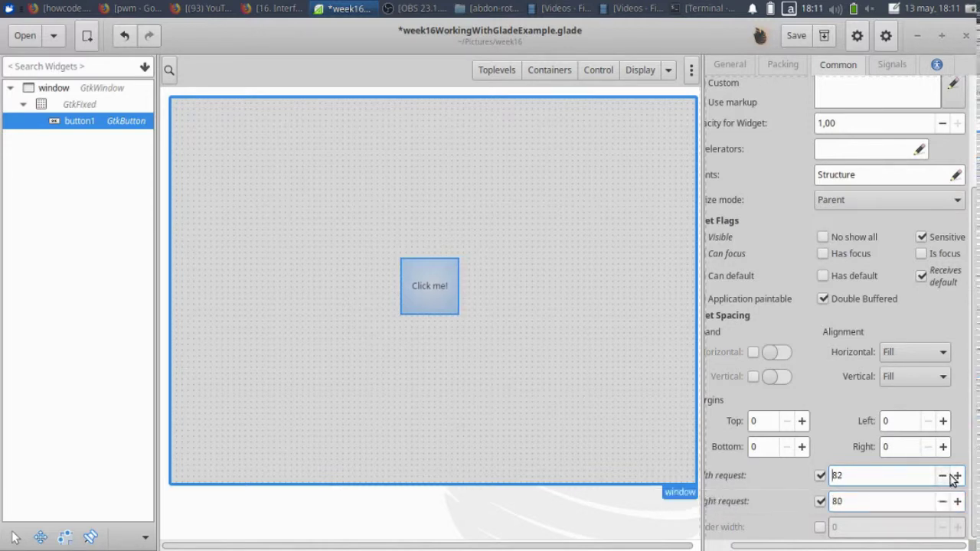
Set the button's width request to 174 and its height request to 27
left_click(957, 476)
left_click(957, 476)
left_click(957, 476)
left_click(957, 477)
left_click(957, 477)
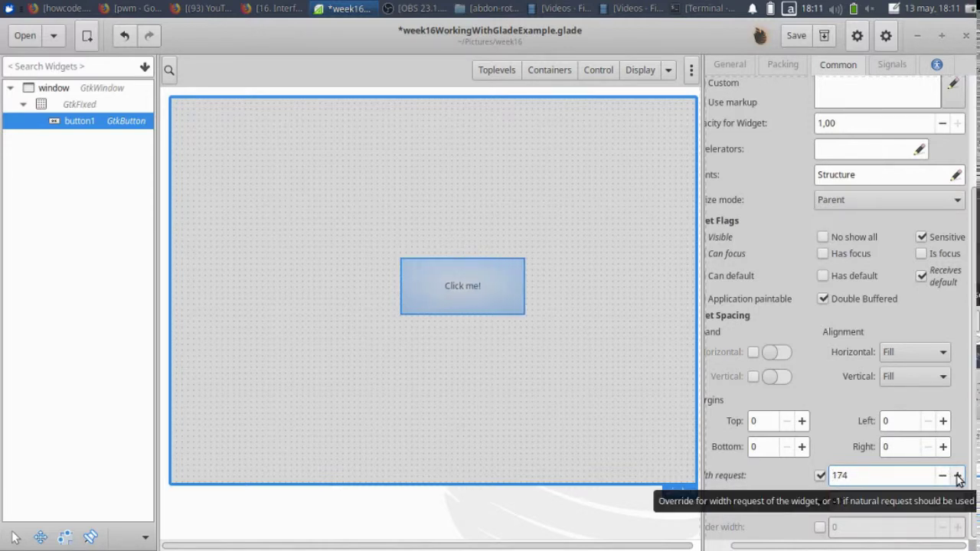
left_click(942, 501)
left_click_drag(942, 507, 941, 507)
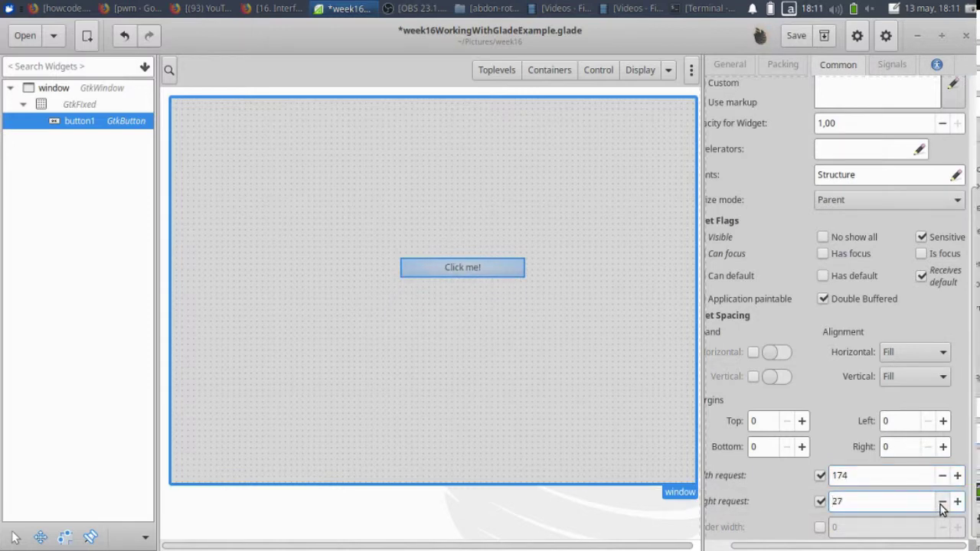
Review the button label's text and translation options in the text editing dialog, and accept them without edits
left_click(730, 64)
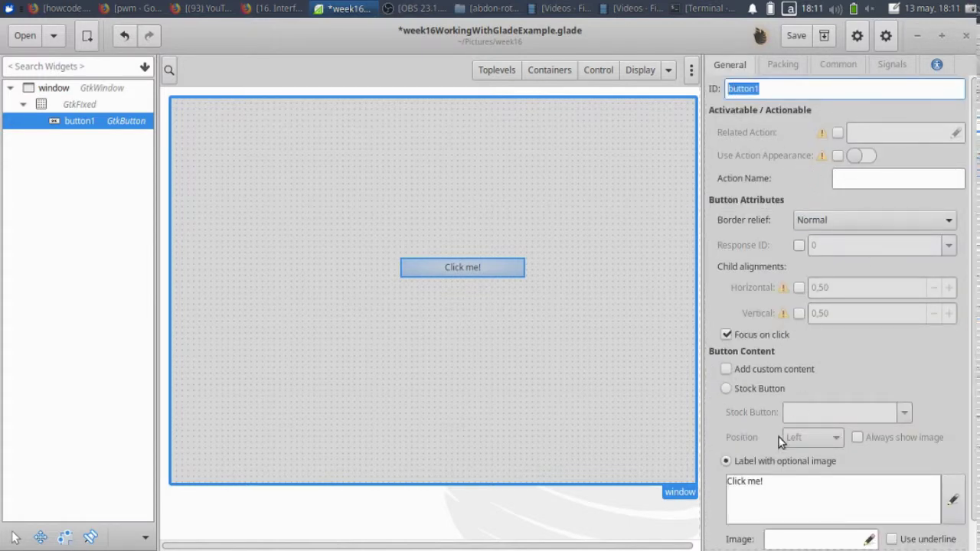
scroll(777, 448, "down", 1)
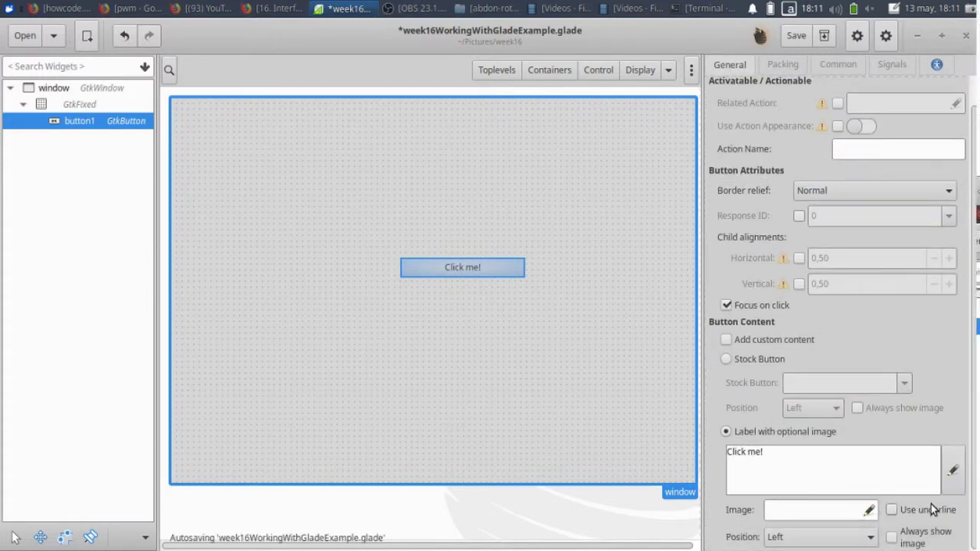
left_click(951, 472)
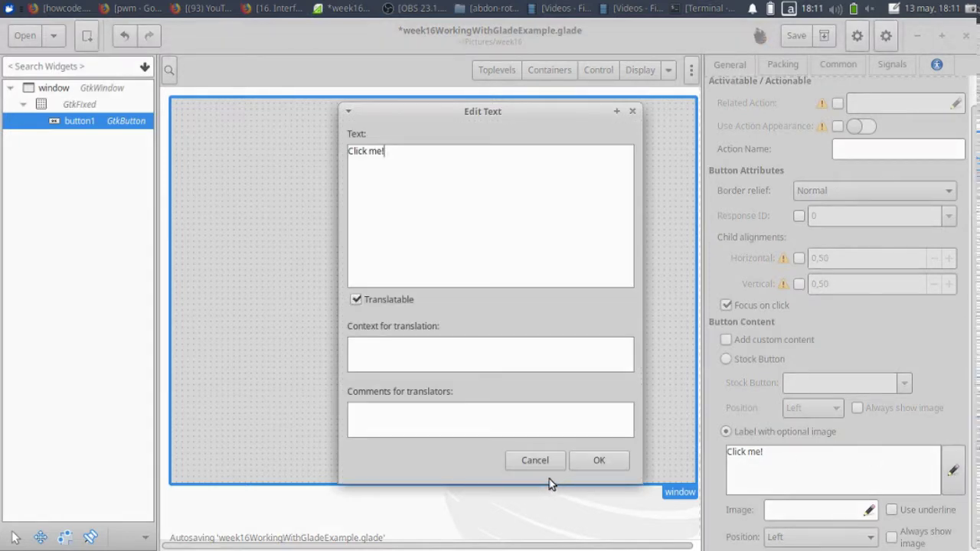
left_click(597, 460)
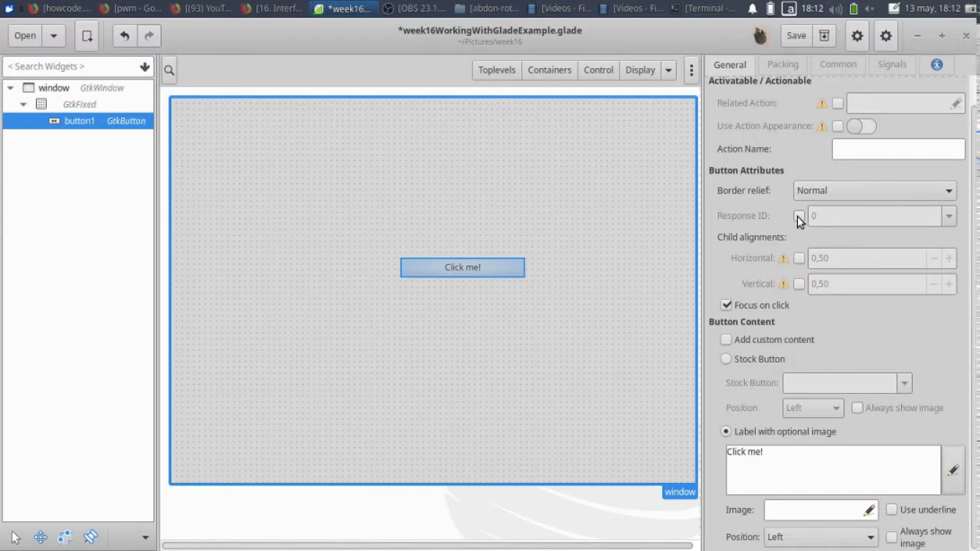
scroll(777, 171, "up", 1)
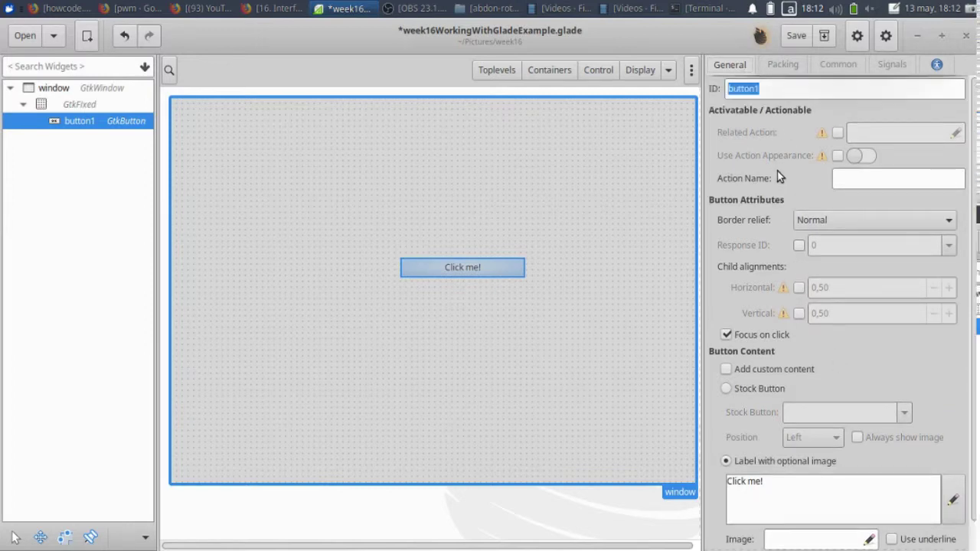
Give the button the tooltip "This message shows what does the button1"
left_click(785, 65)
left_click(837, 67)
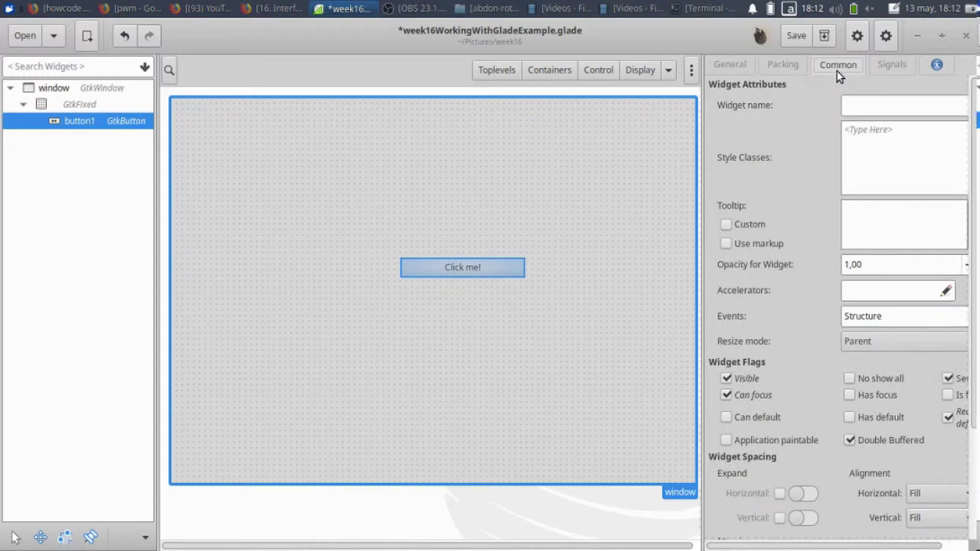
left_click(869, 217)
type("Th")
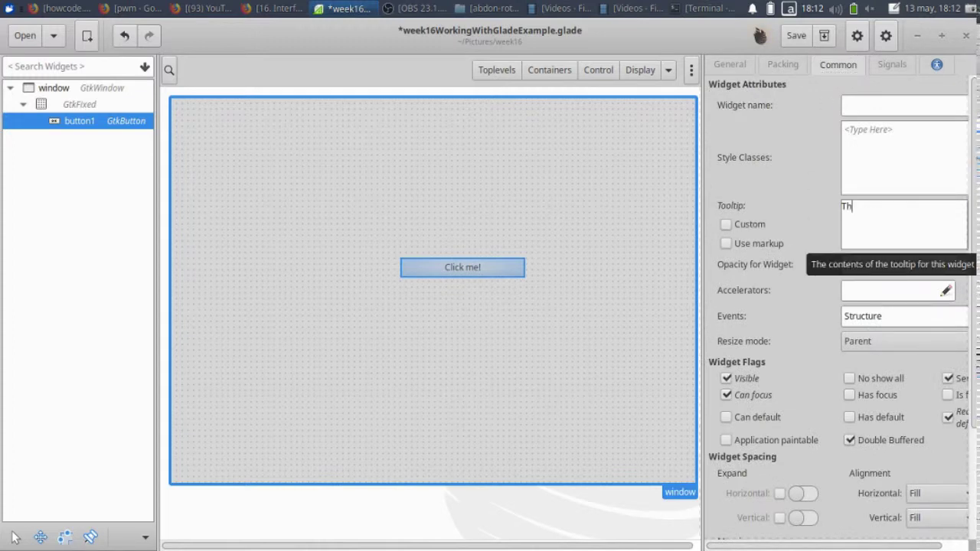
type("is message shows")
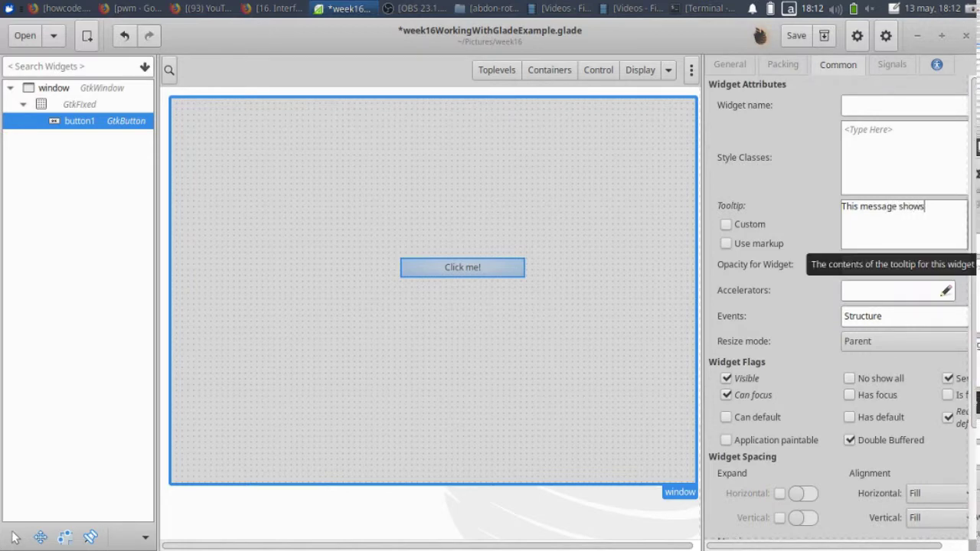
type(" wht")
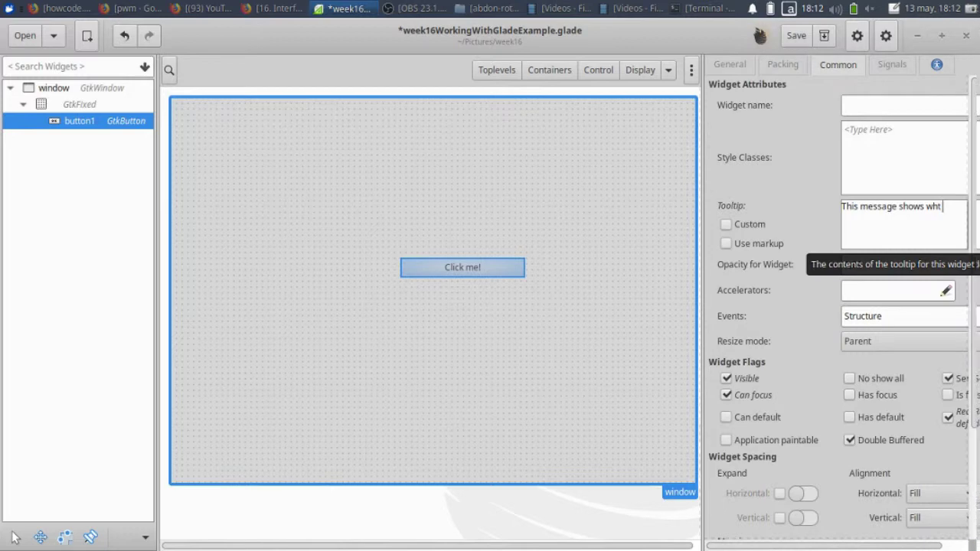
key("BackSpace")
type("at ")
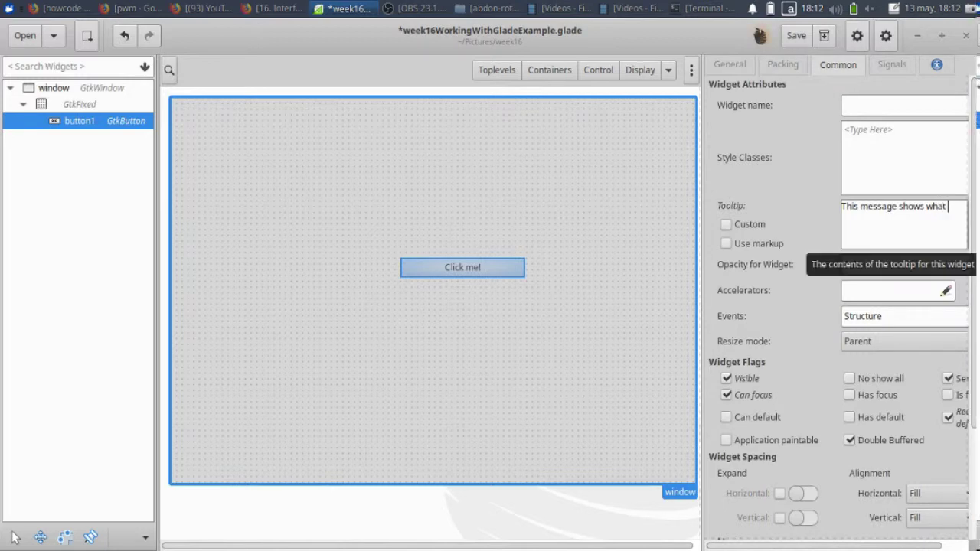
type("di")
key("BackSpace")
type("oes ")
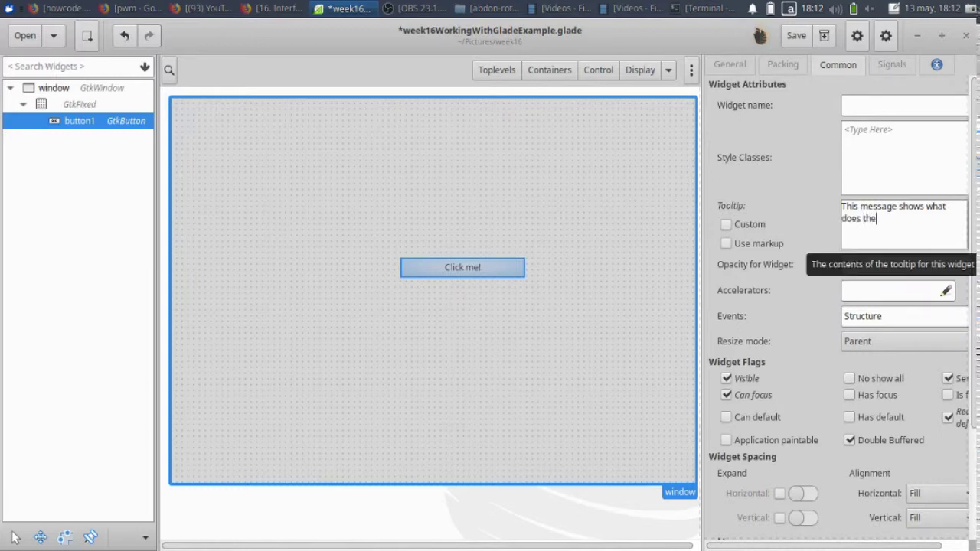
type("the button1")
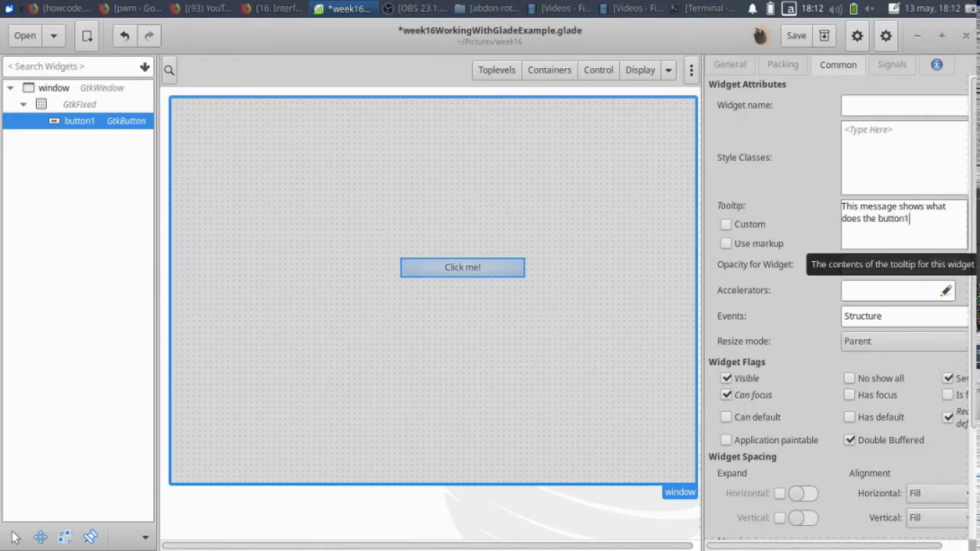
Assign the handler on_button1_clicked to the button's clicked signal and save the project
left_click(881, 67)
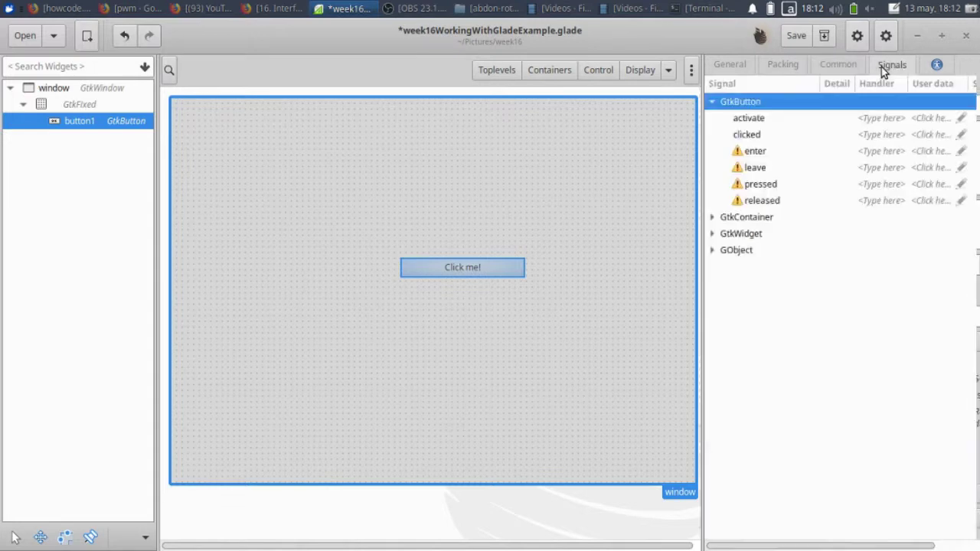
left_click(752, 136)
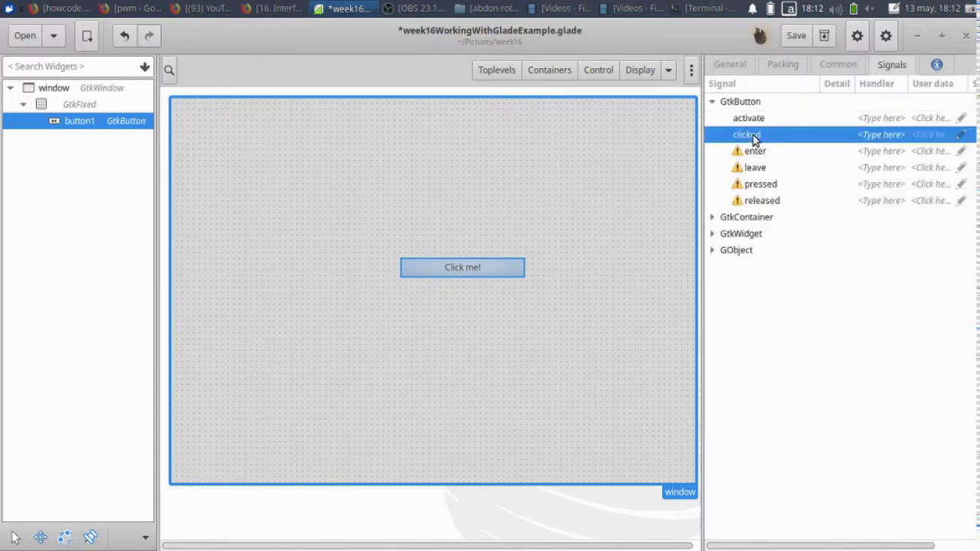
left_click(896, 136)
type("on")
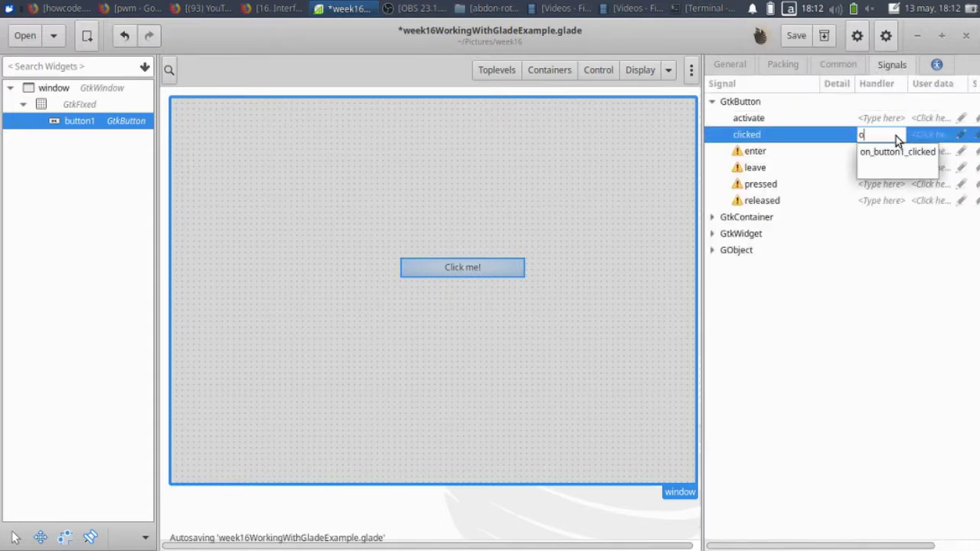
left_click(891, 153)
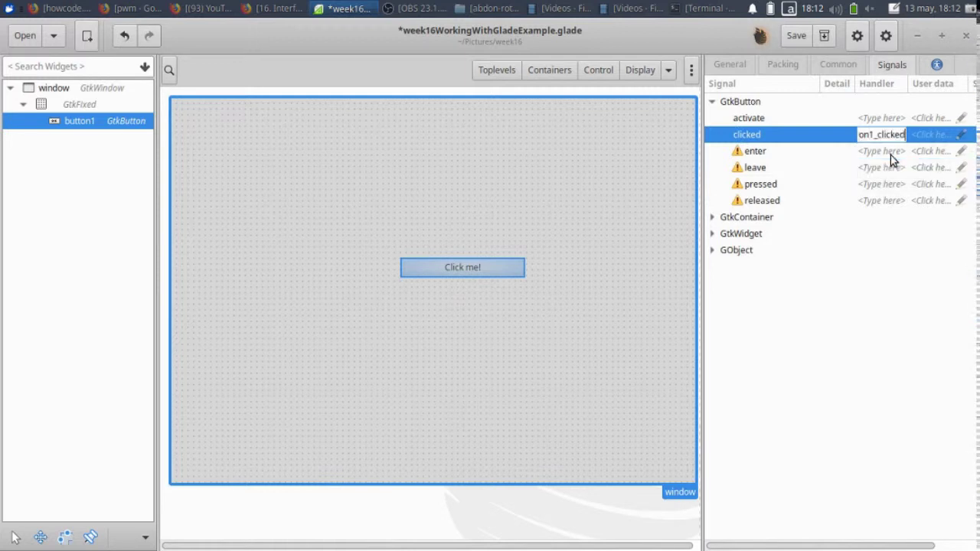
key("Return")
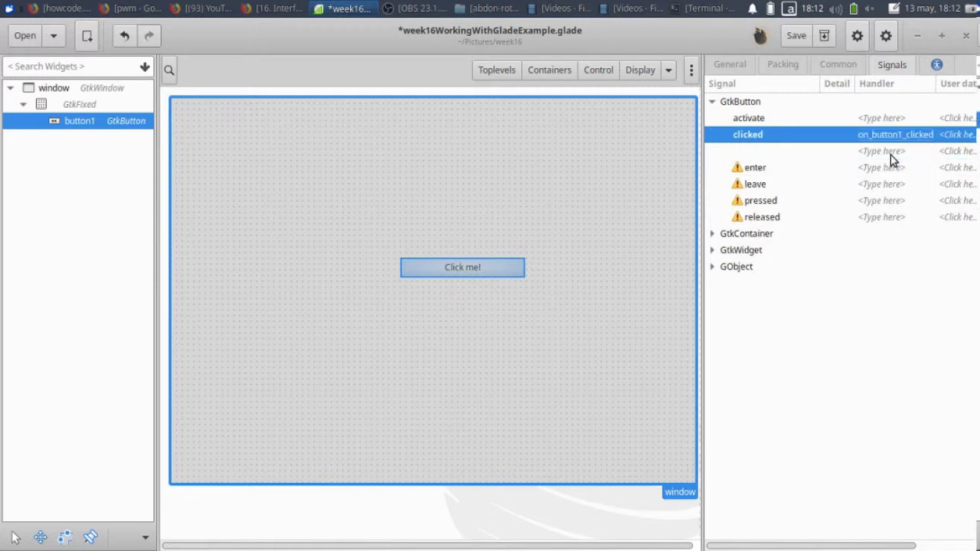
left_click(796, 36)
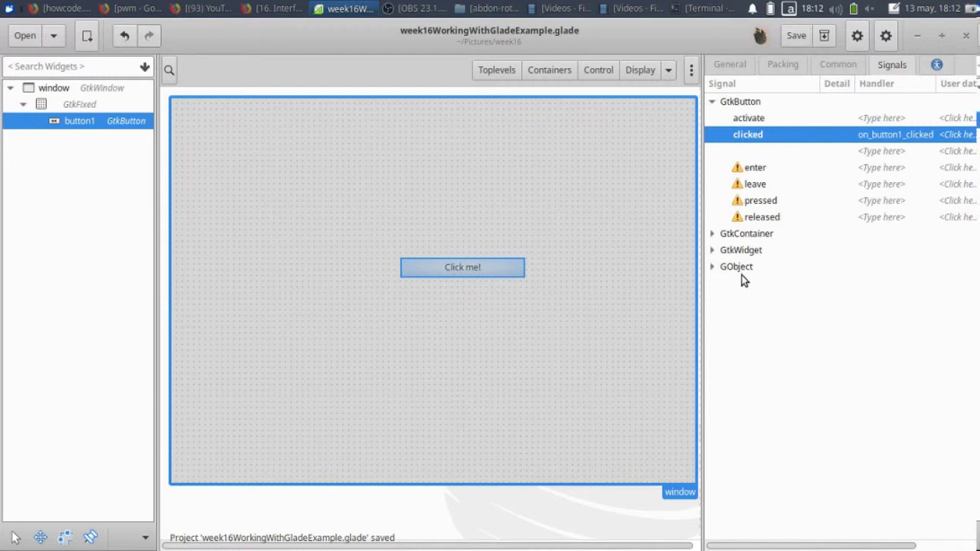
Add a GtkLabel to the GtkFixed container at about X 358, Y 181, overlapping the "Click me!" button
left_click(728, 70)
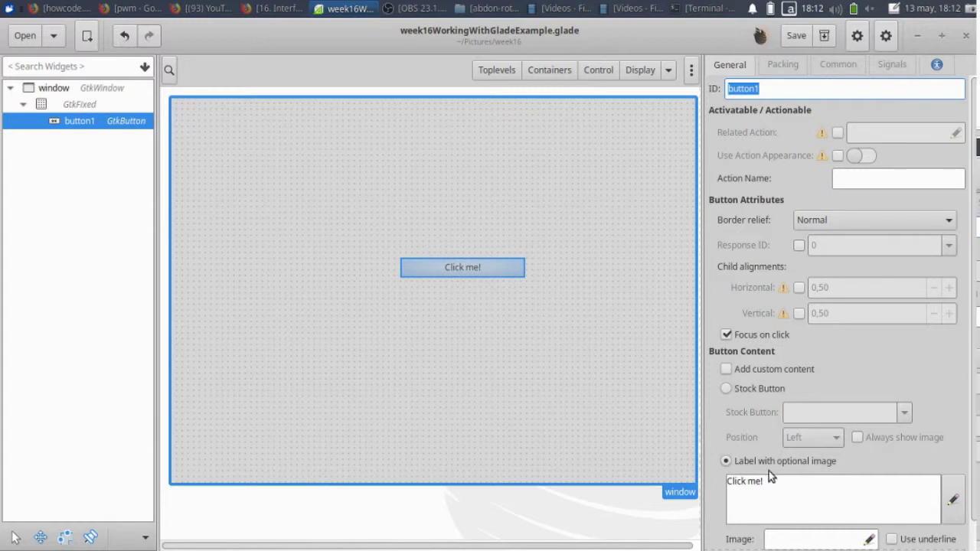
left_click(635, 71)
left_click_drag(621, 131, 429, 233)
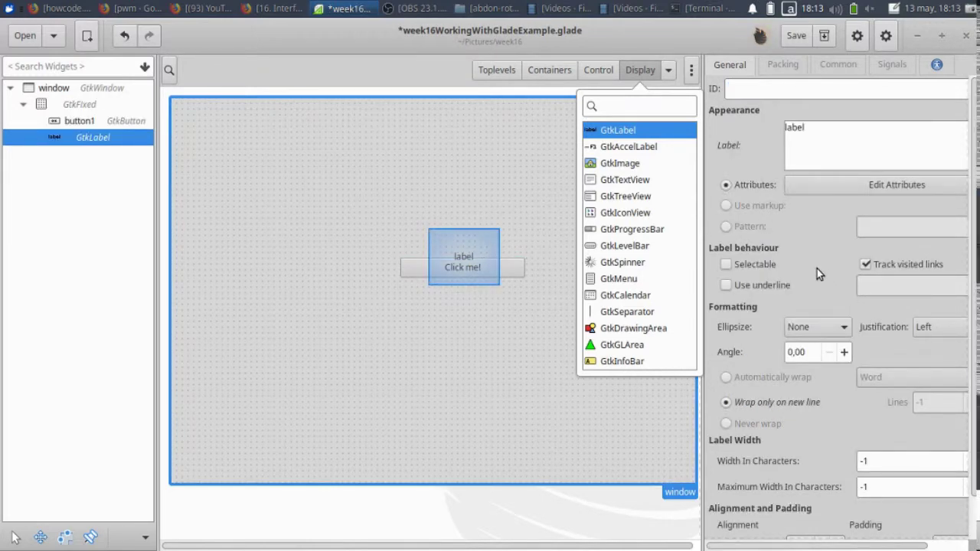
left_click(646, 76)
Reduce the new label's height request to 33
scroll(787, 436, "down", 1)
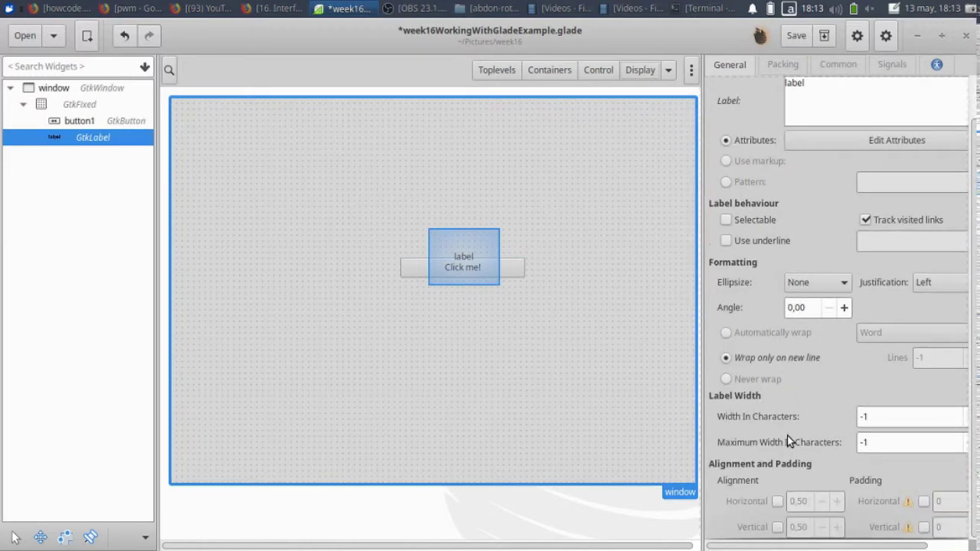
scroll(787, 436, "up", 1)
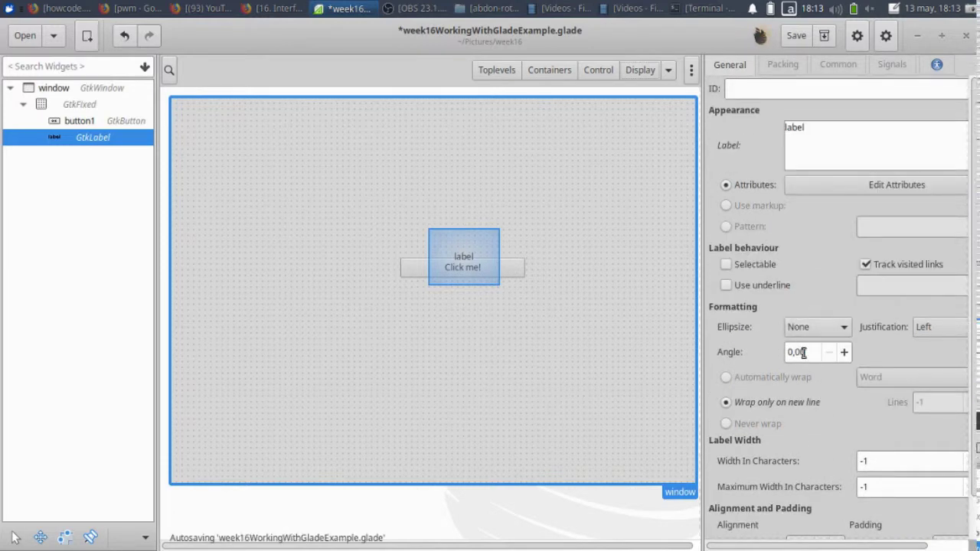
scroll(794, 448, "down", 1)
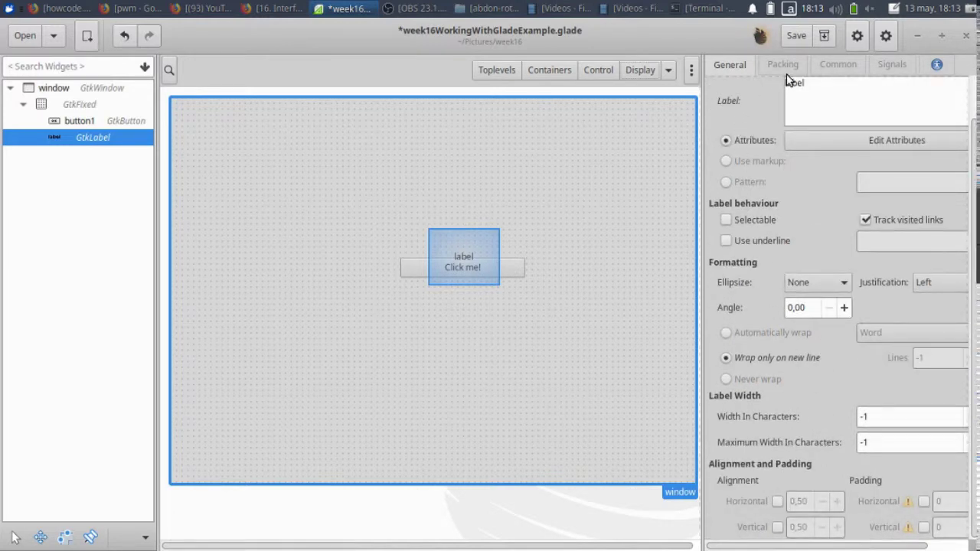
left_click(838, 65)
scroll(850, 444, "down", 2)
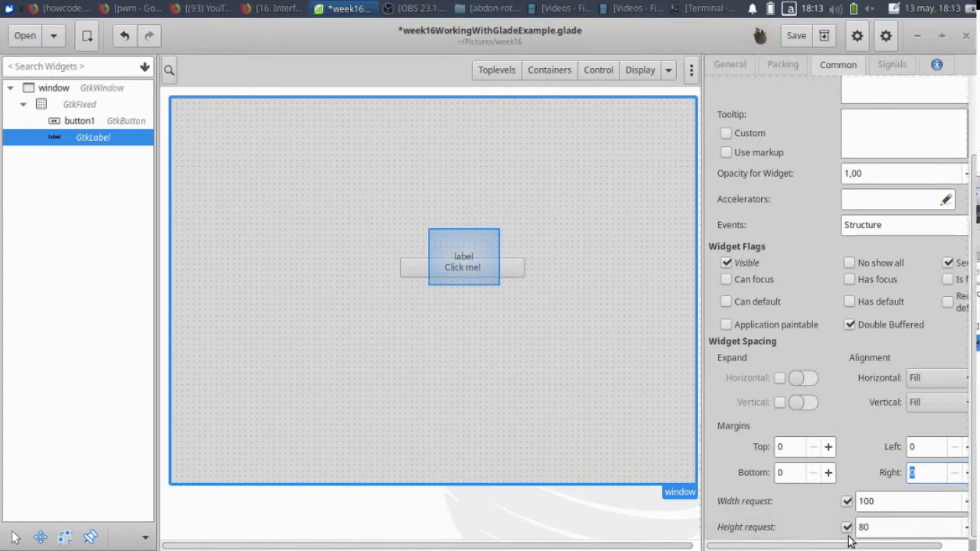
scroll(949, 534, "right", 1)
left_click(942, 528)
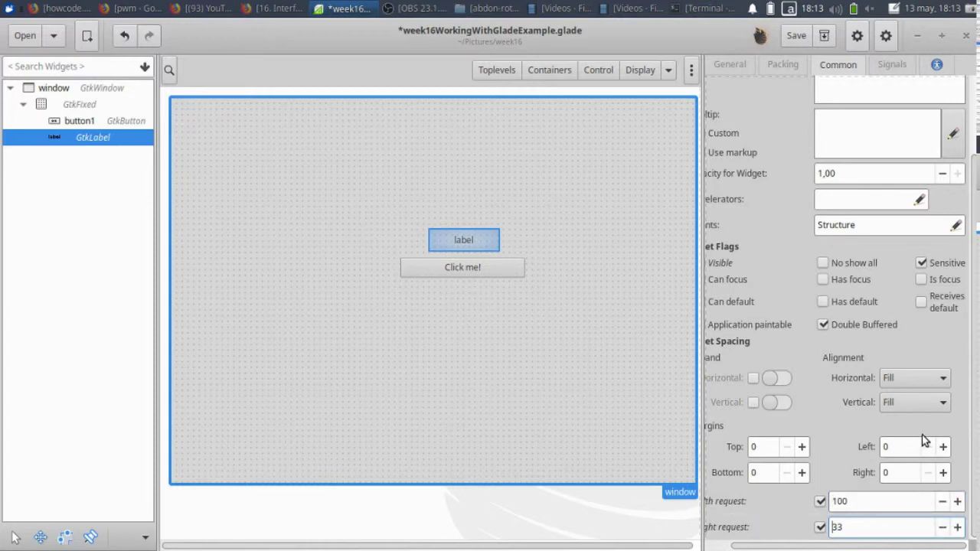
Give the new GtkLabel the ID label1
left_click(744, 65)
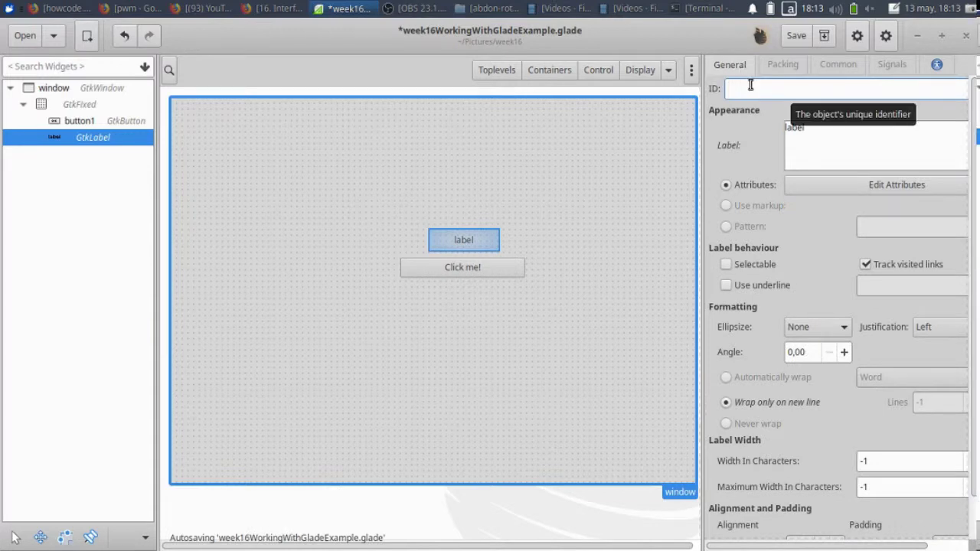
left_click(750, 87)
type("label1")
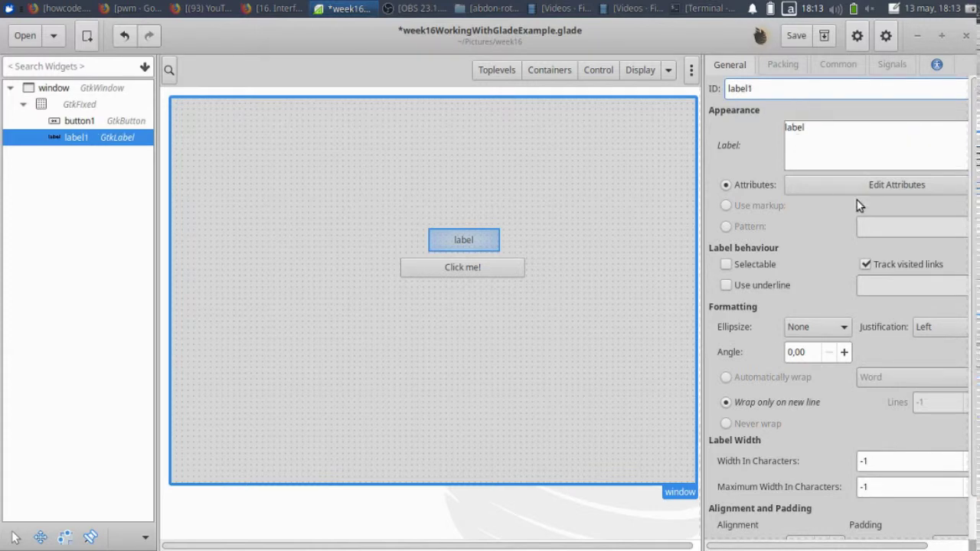
Replace the displayed text of label1 with "name of the button1"
left_click(835, 141)
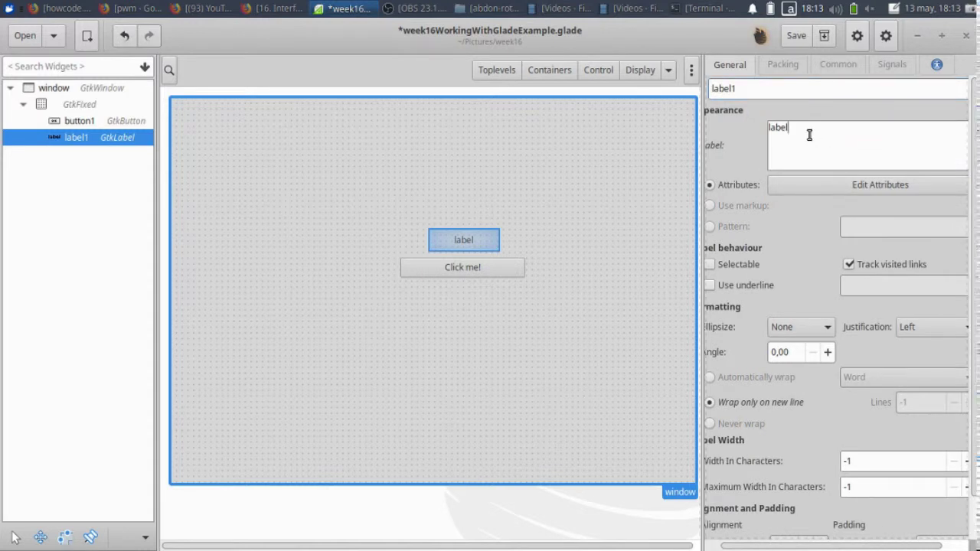
double_click(809, 134)
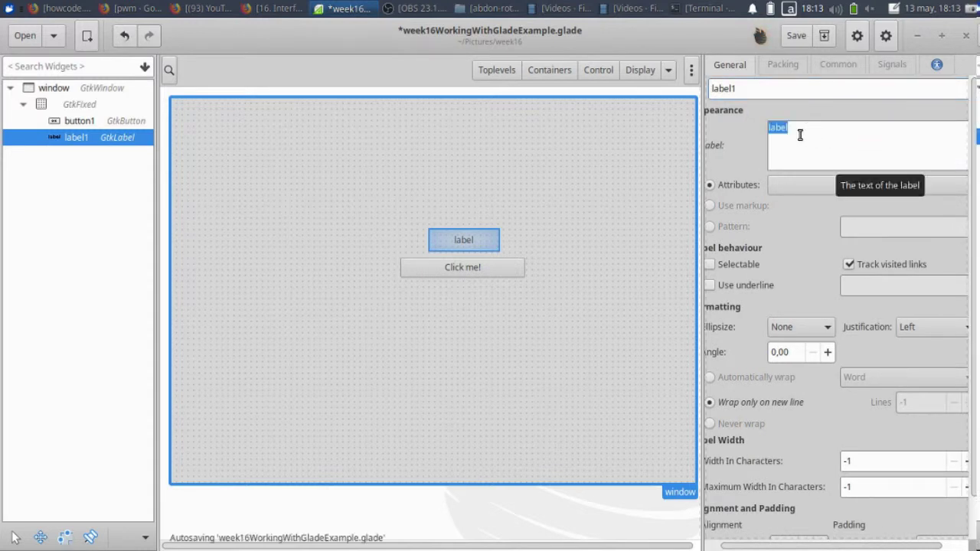
type("na")
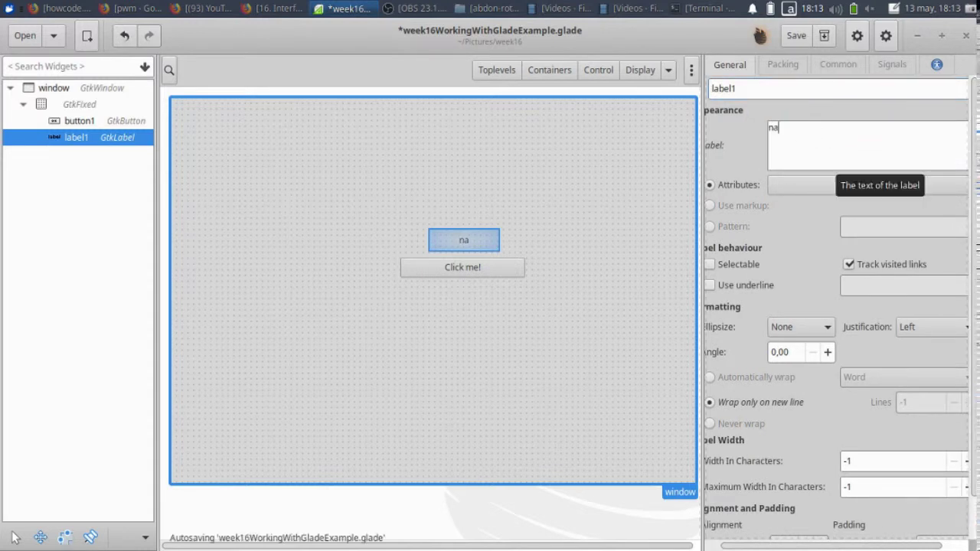
type("me of ")
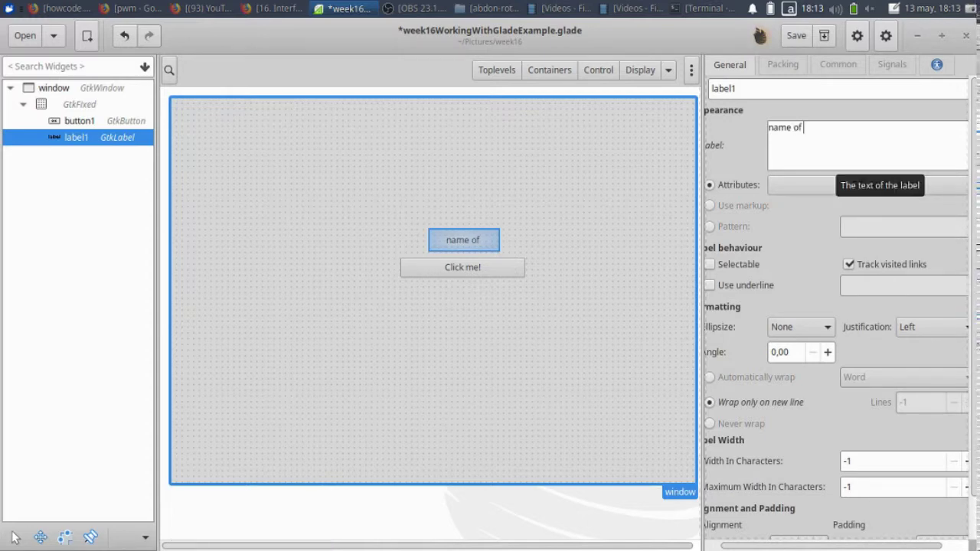
type("the buto")
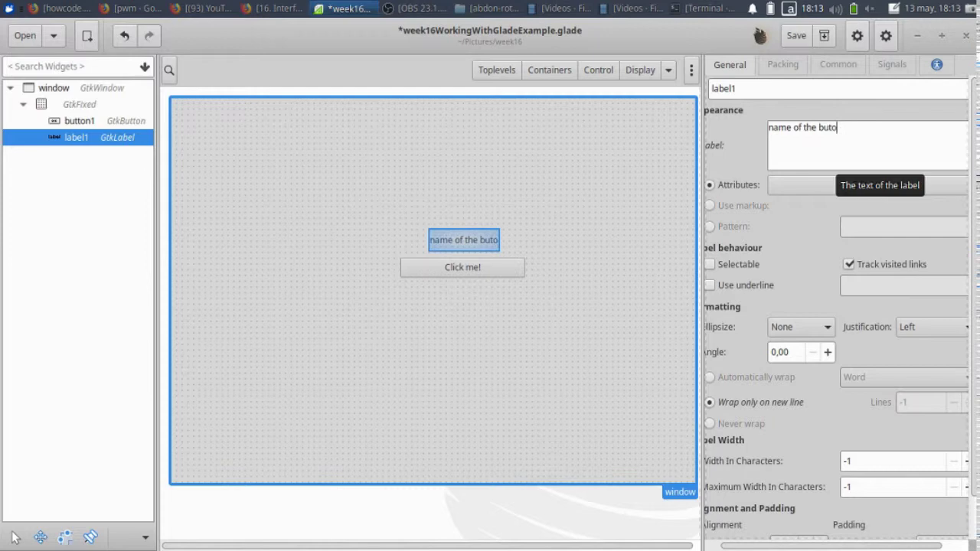
key("BackSpace")
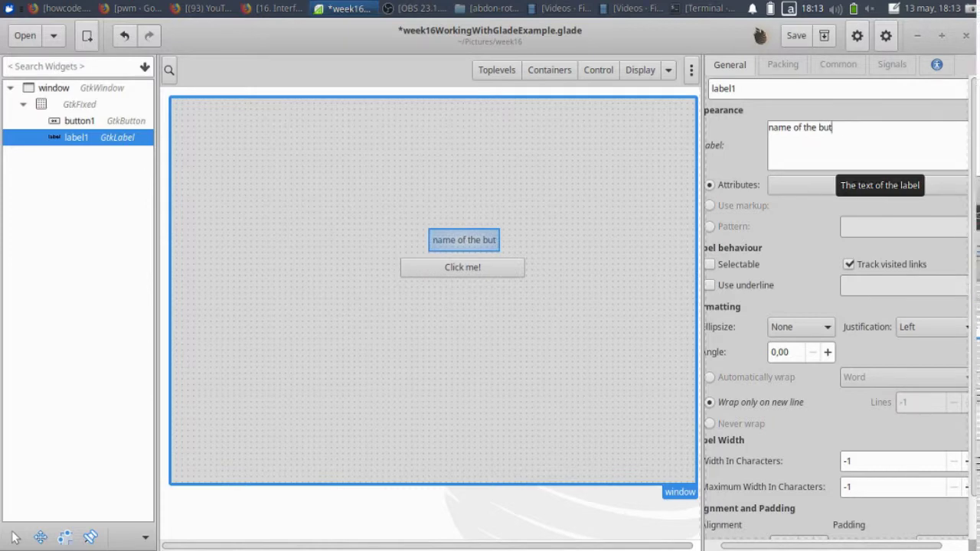
type("ton")
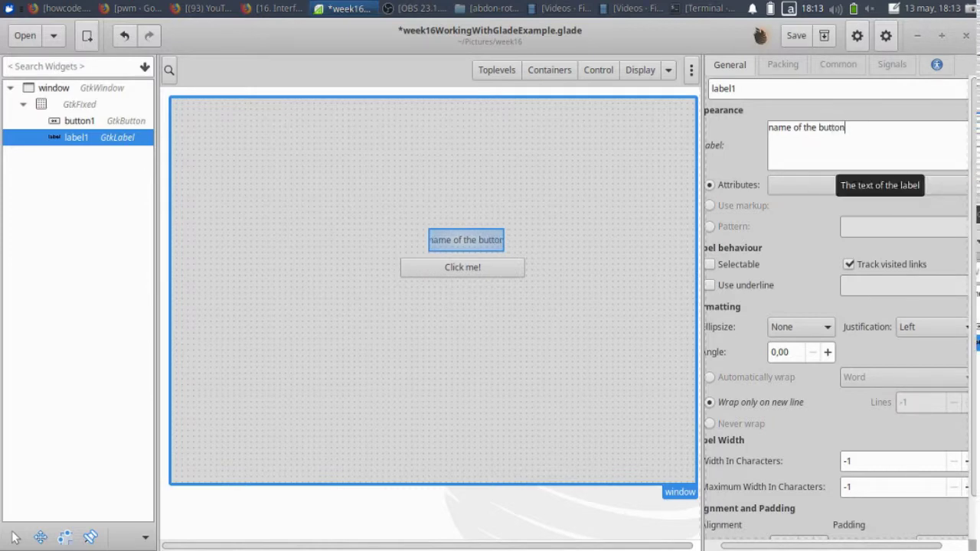
type("1")
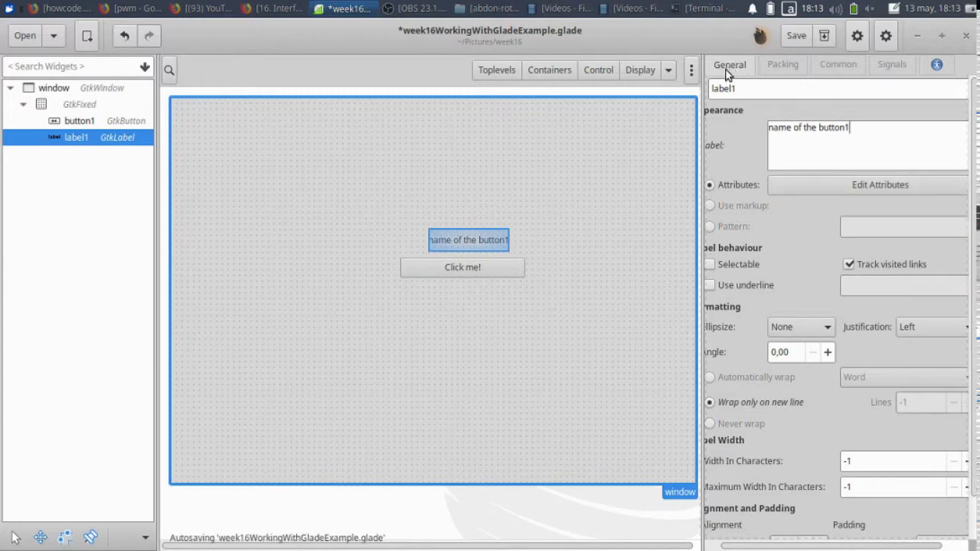
Increase the width request of label1 to 138
scroll(902, 475, "down", 1)
left_click(845, 67)
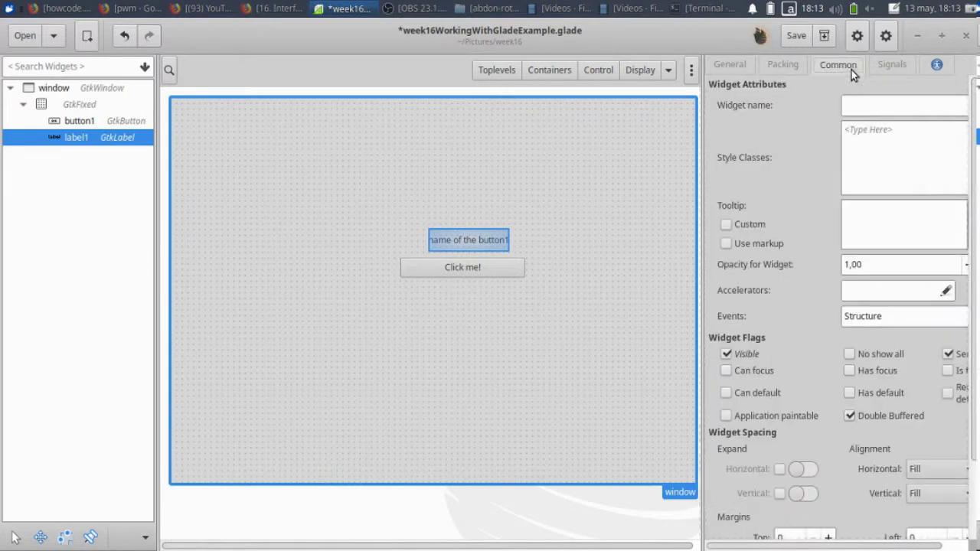
scroll(893, 521, "down", 2)
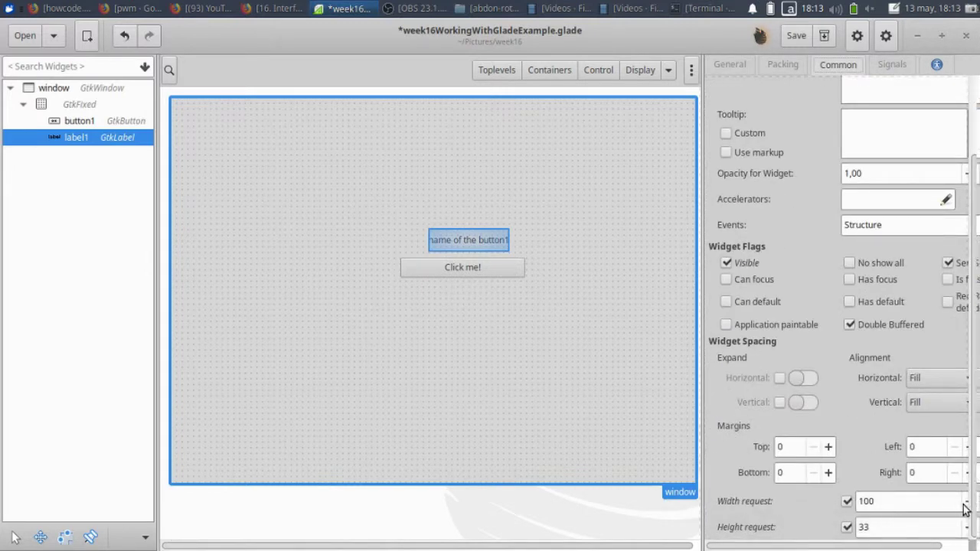
scroll(965, 510, "right", 2)
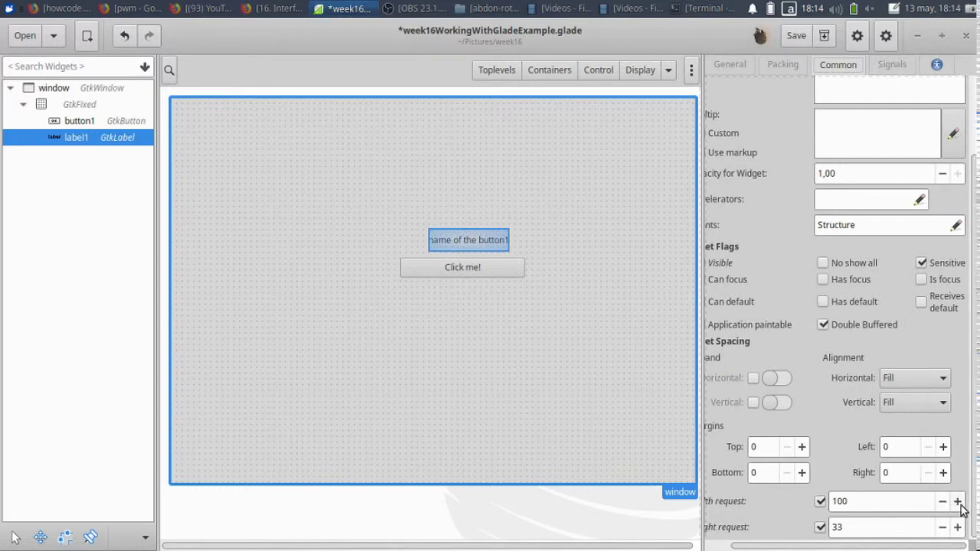
scroll(962, 508, "up", 20)
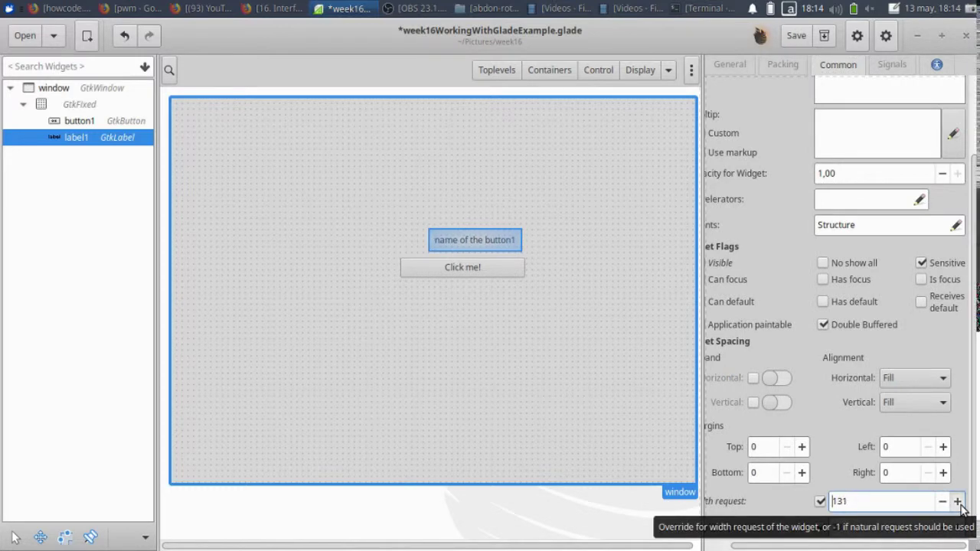
scroll(962, 509, "up", 7)
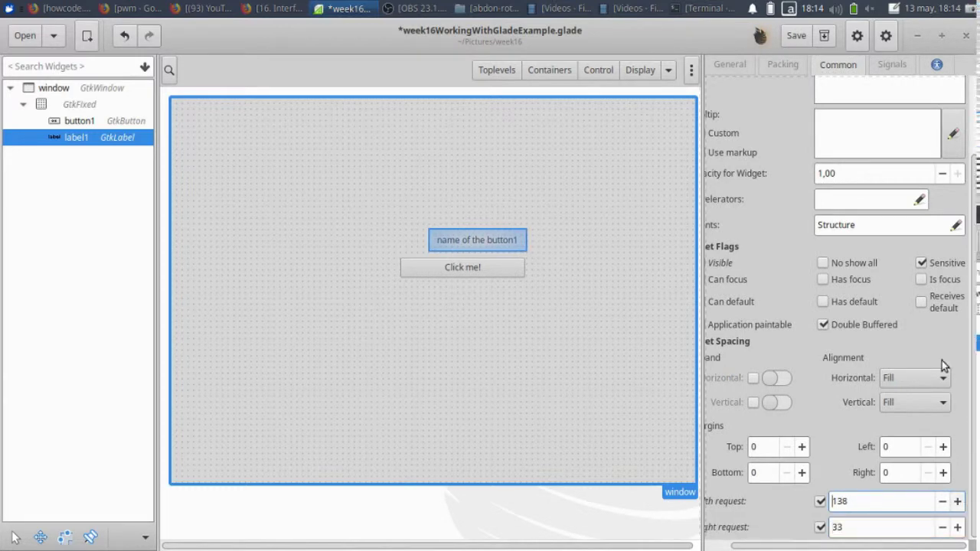
Position label1 just above the "Click me!" button at X 337 and Y 187 within the fixed container
left_click(783, 65)
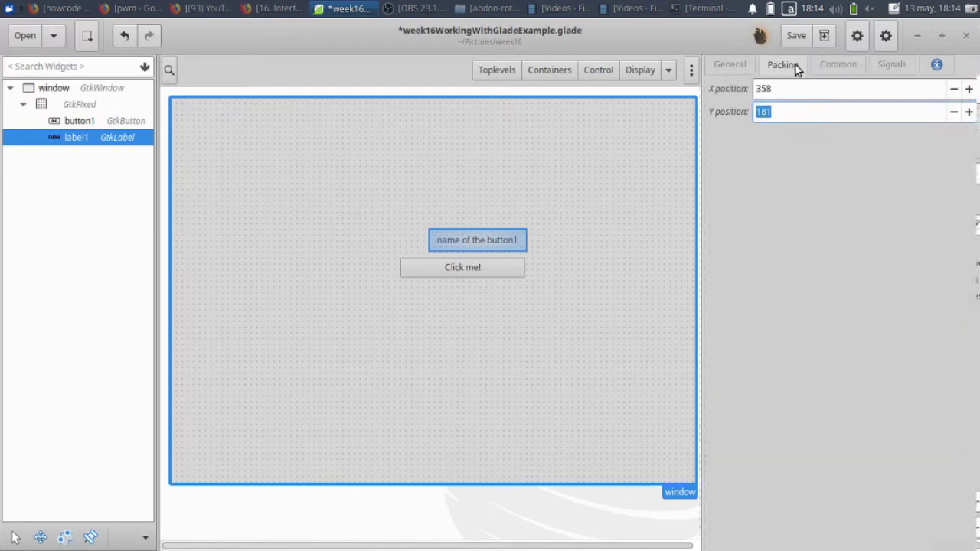
left_click(952, 111)
left_click(969, 90)
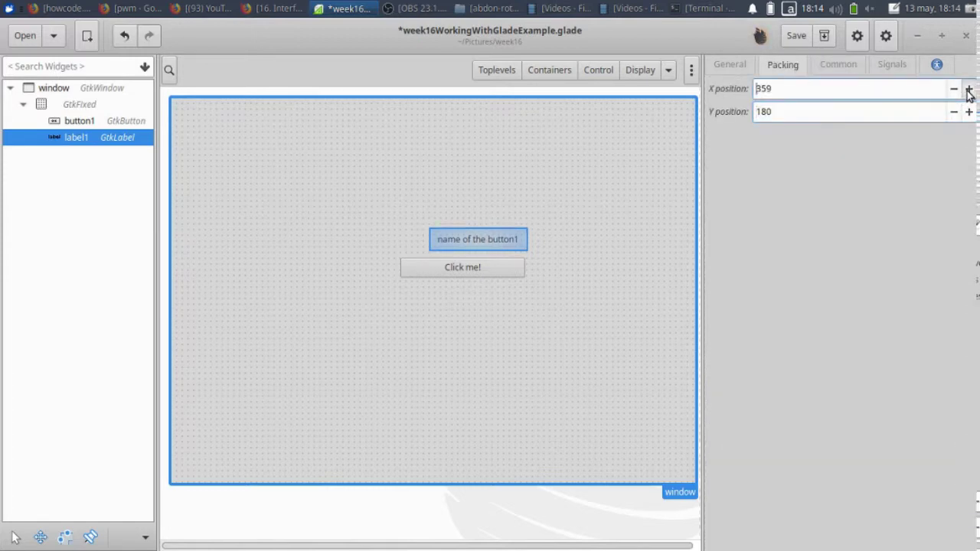
scroll(969, 89, "down", 20)
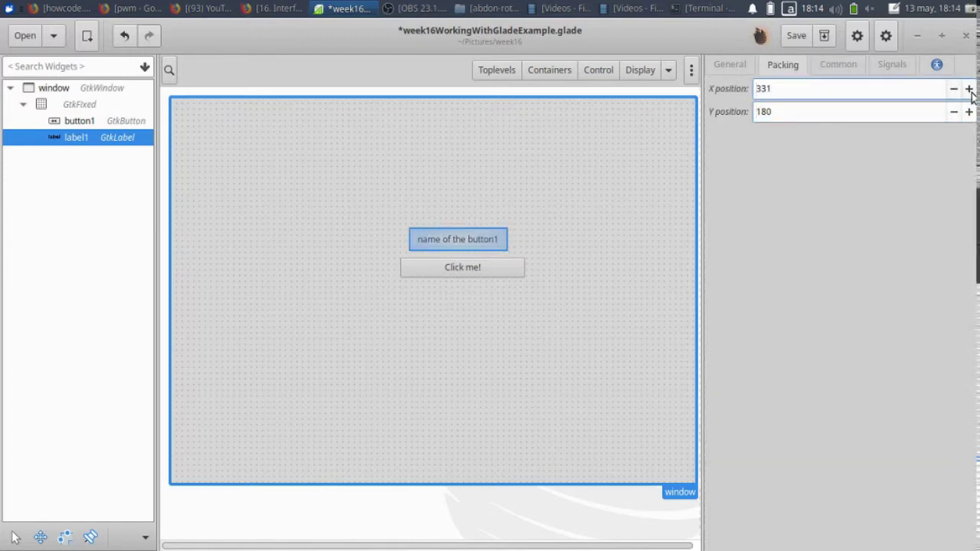
scroll(970, 92, "up", 5)
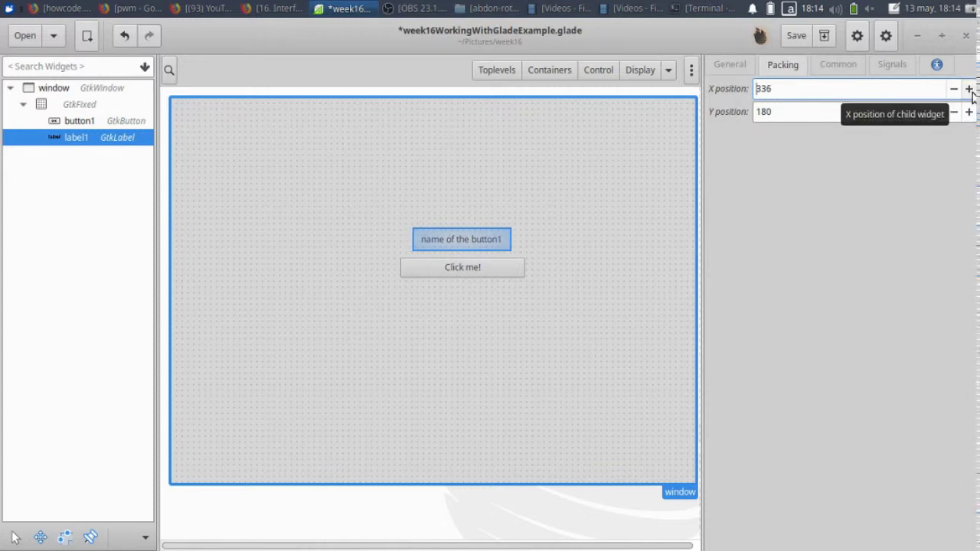
scroll(970, 92, "up", 1)
scroll(966, 113, "down", 2)
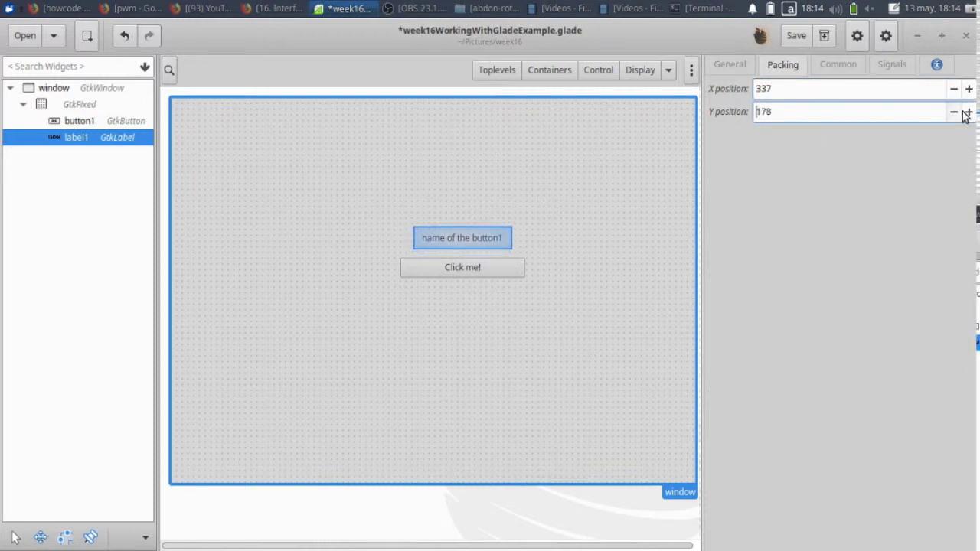
scroll(967, 113, "up", 7)
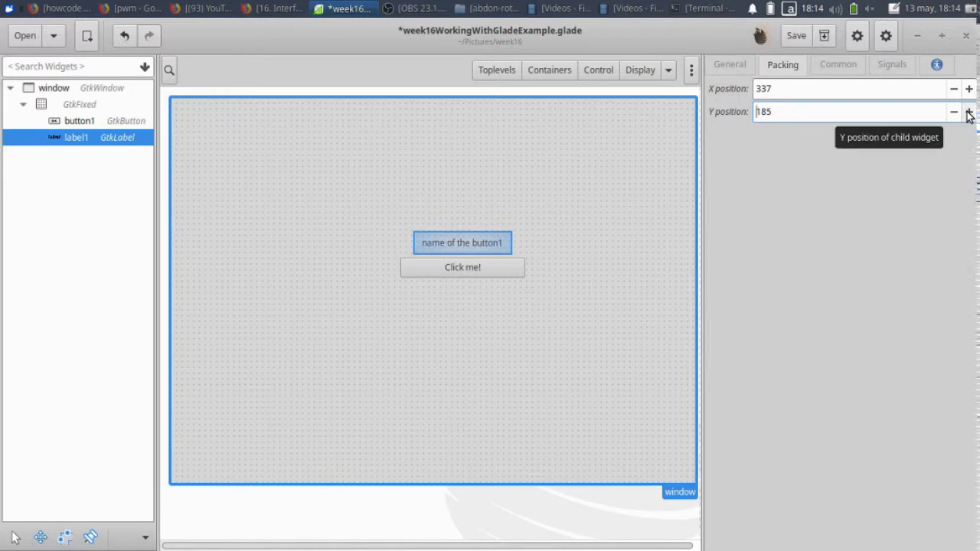
scroll(969, 114, "up", 2)
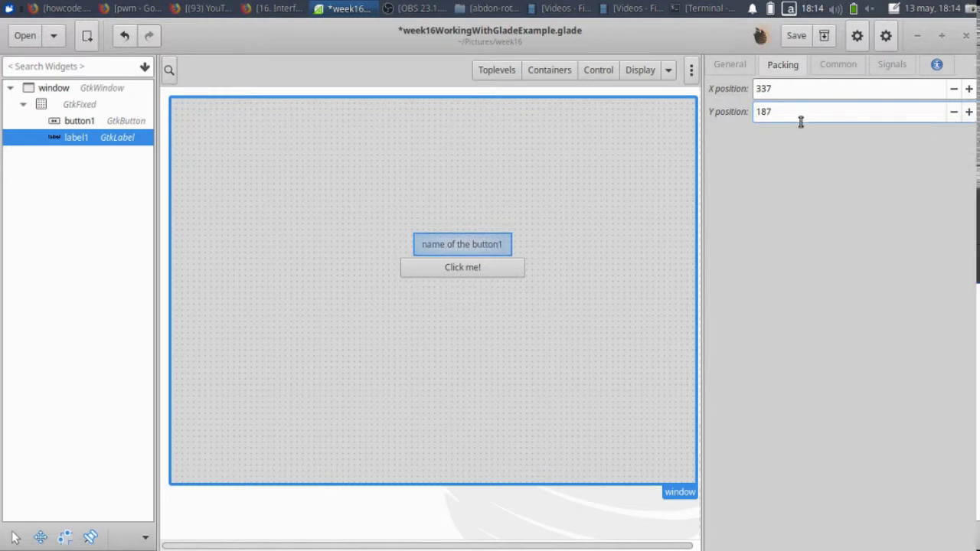
Set the font description of label1's text attributes to Sans Bold Italic at size 16
left_click(731, 66)
left_click(891, 185)
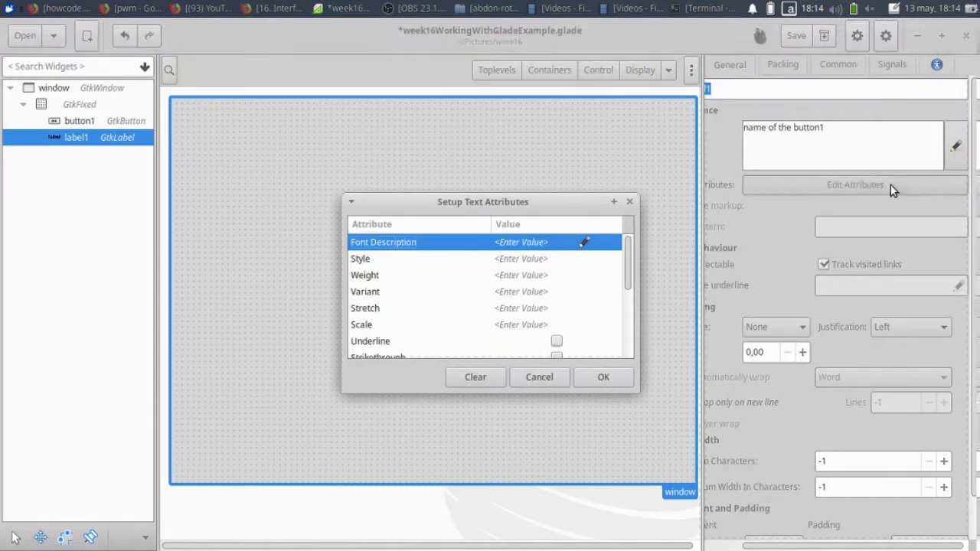
left_click(584, 243)
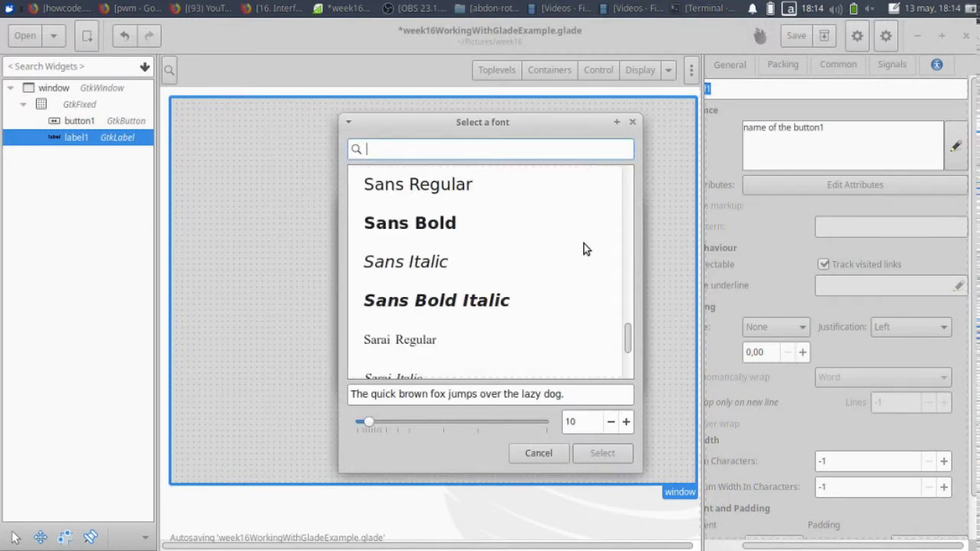
left_click(448, 297)
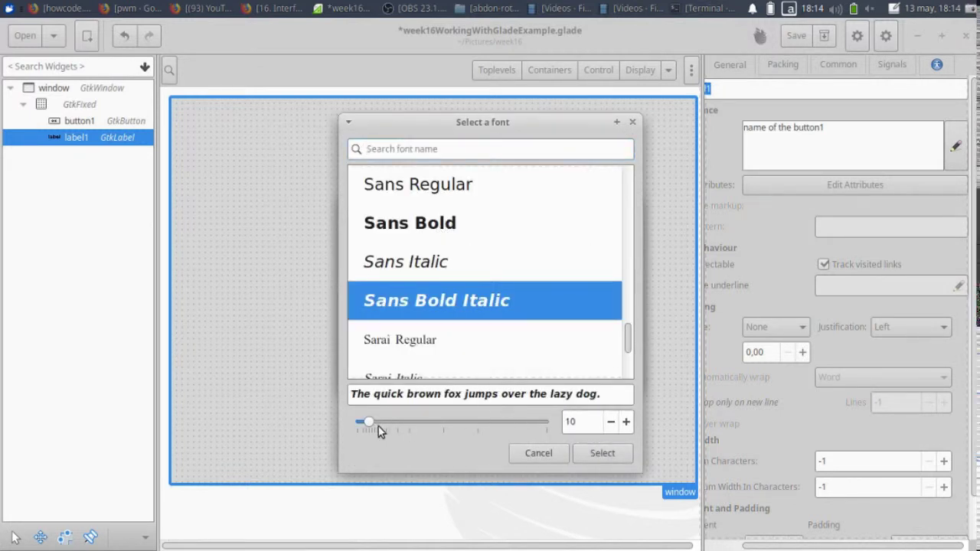
left_click_drag(369, 424, 388, 426)
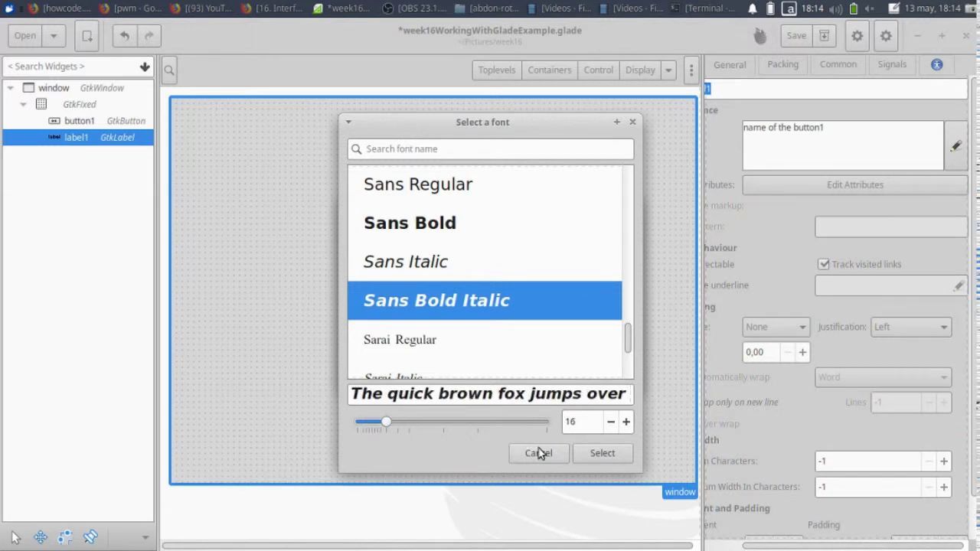
left_click(592, 453)
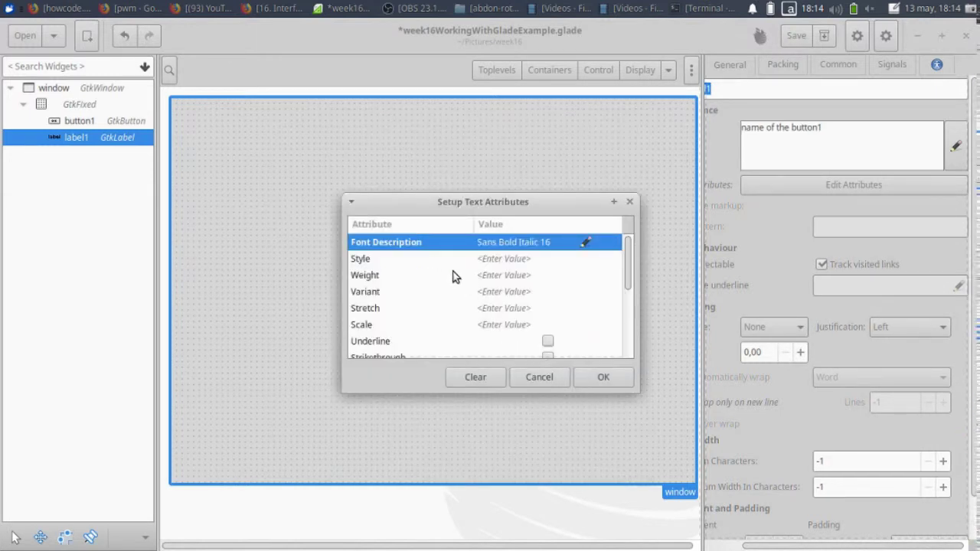
Set label1's text attributes to style Italic, weight medium, variant Normal and stretch Expanded
left_click(500, 260)
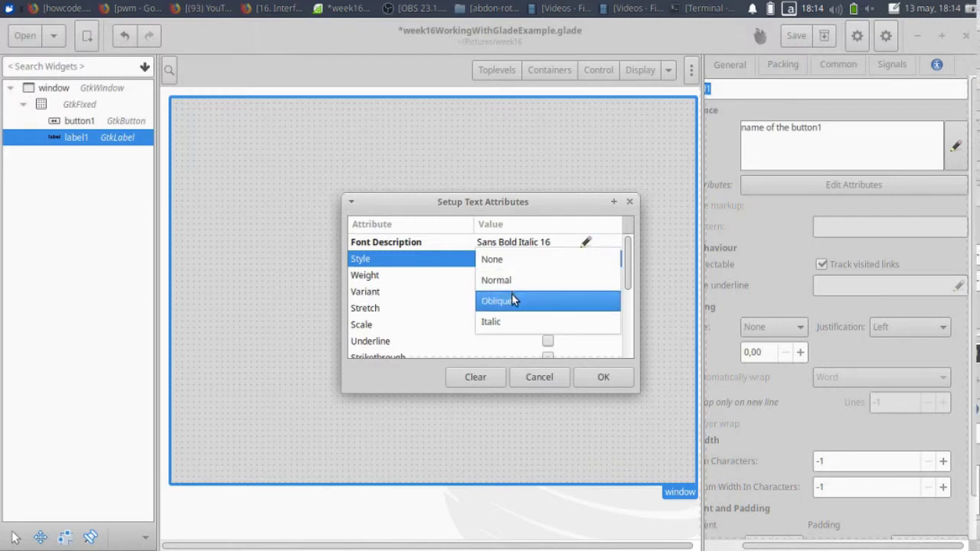
left_click(493, 322)
left_click(513, 276)
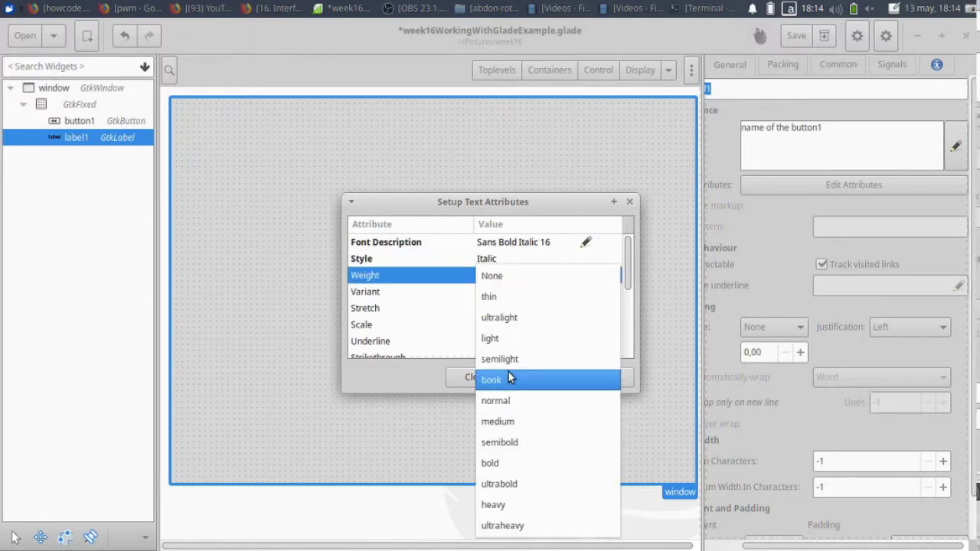
left_click(514, 421)
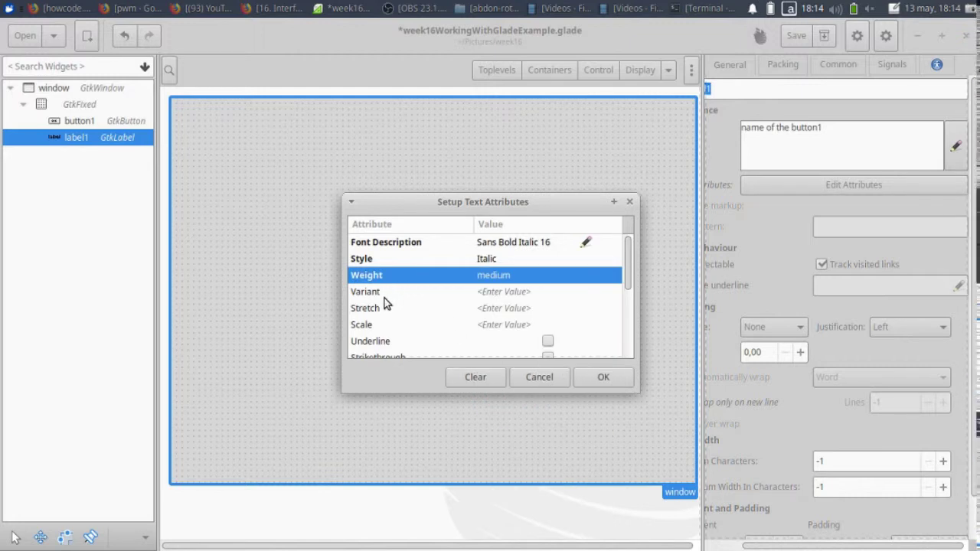
left_click(495, 298)
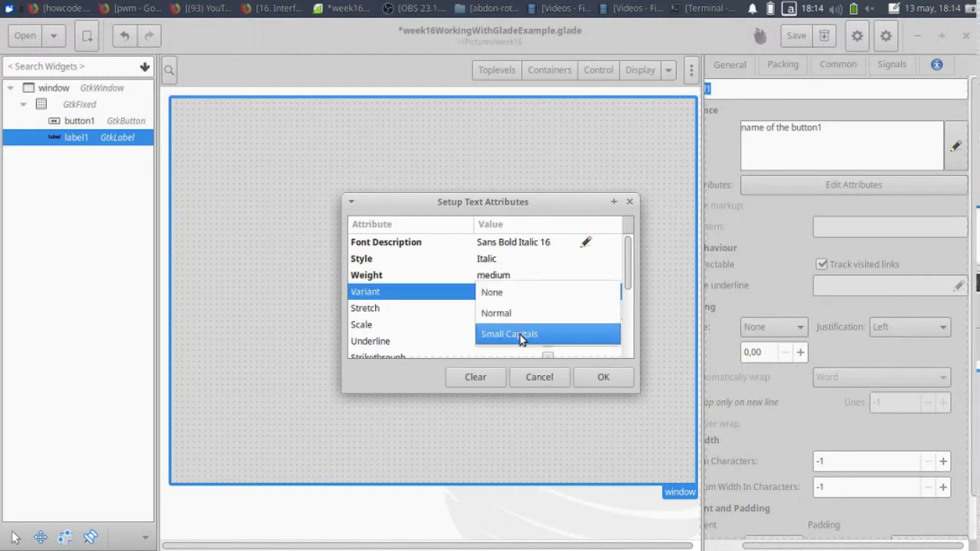
left_click(515, 313)
left_click(514, 312)
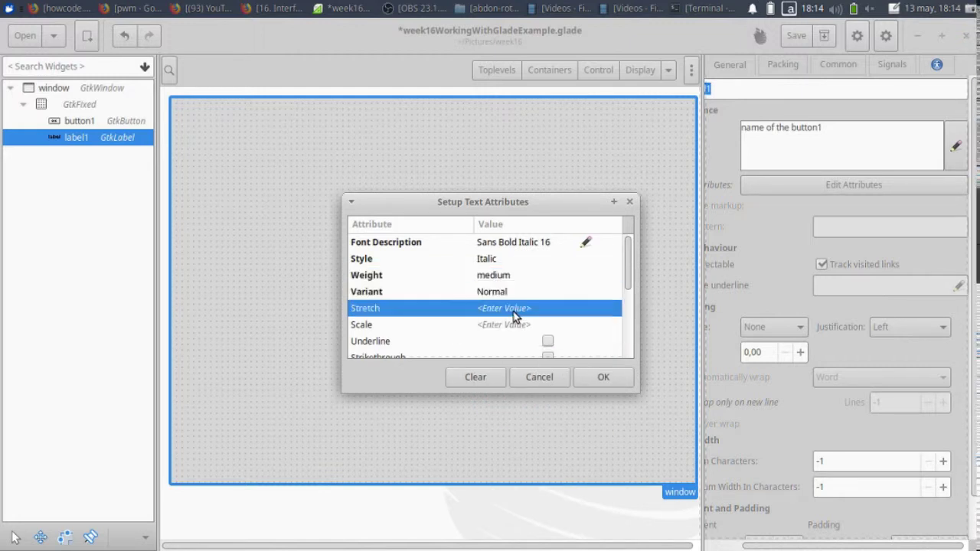
left_click(514, 314)
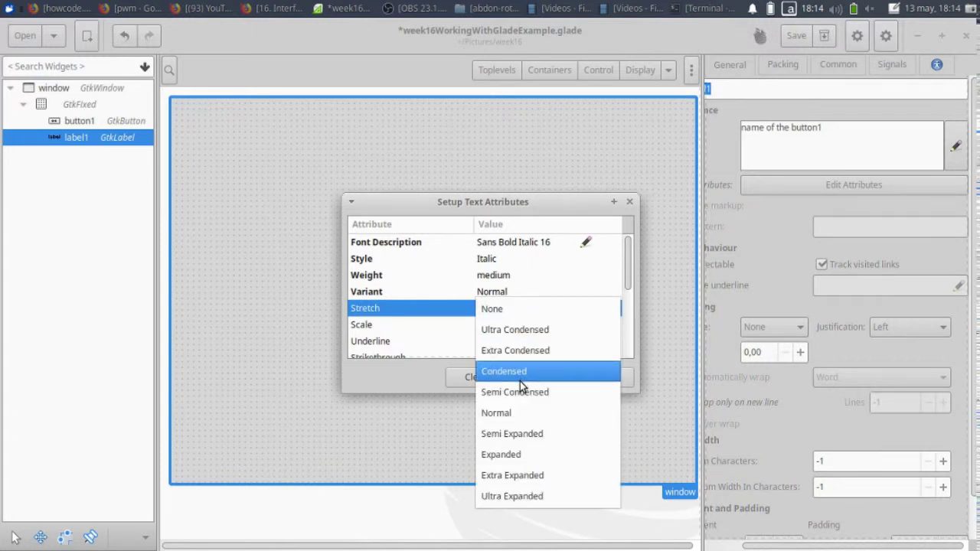
left_click(527, 453)
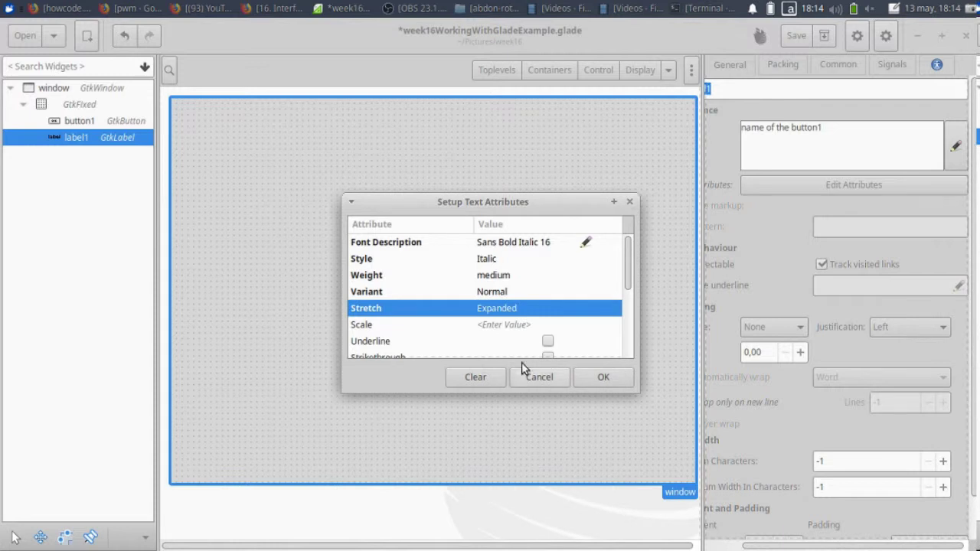
Set the scale attribute of label1's text to 0 and apply the text attributes
left_click(508, 328)
left_click(508, 328)
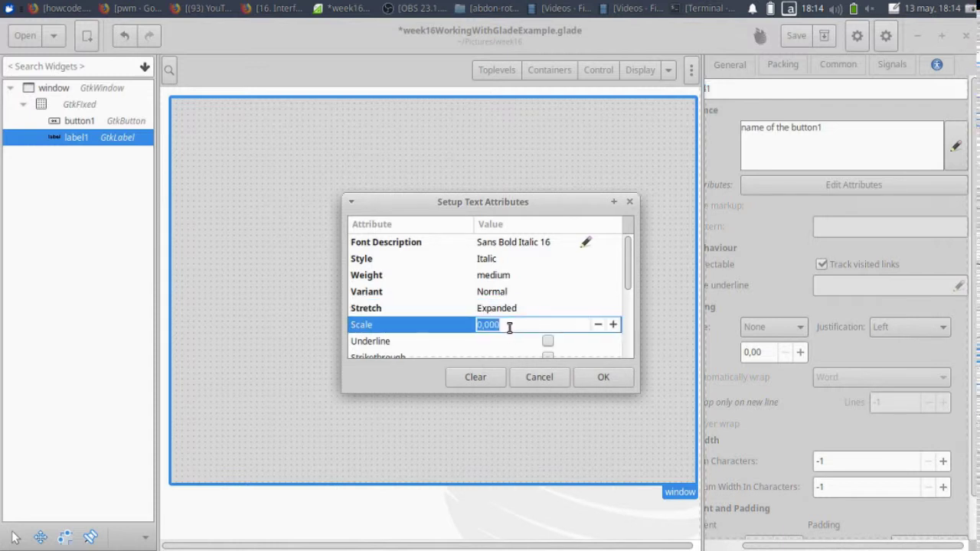
left_click(613, 325)
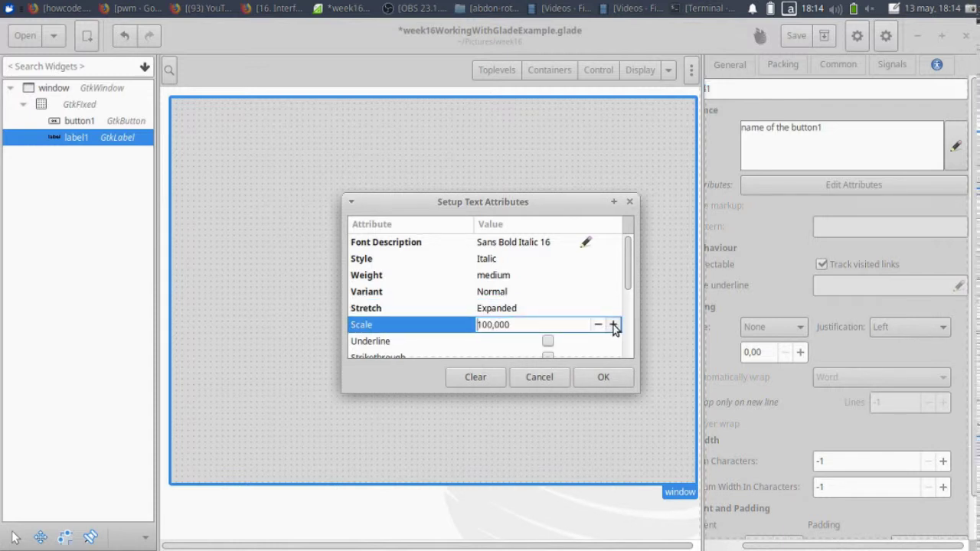
left_click(599, 326)
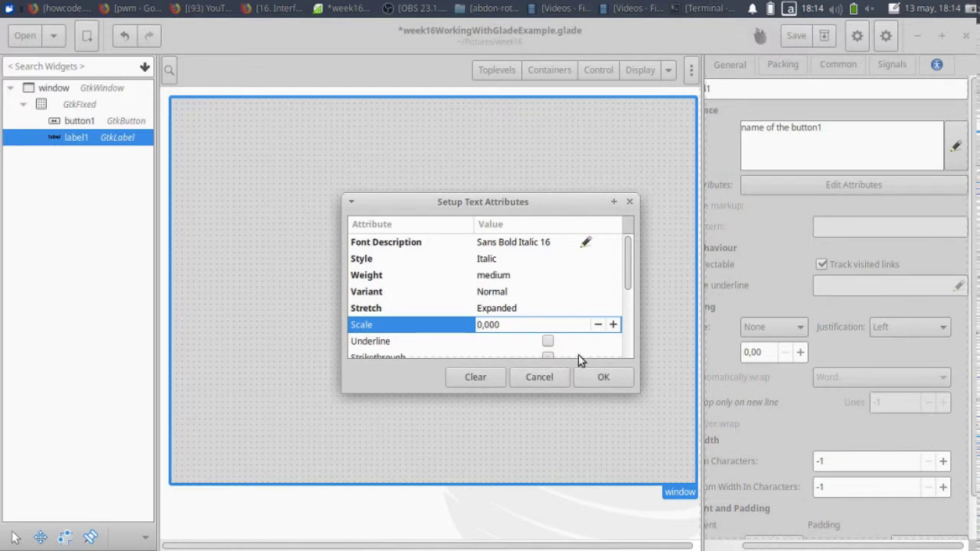
left_click(602, 376)
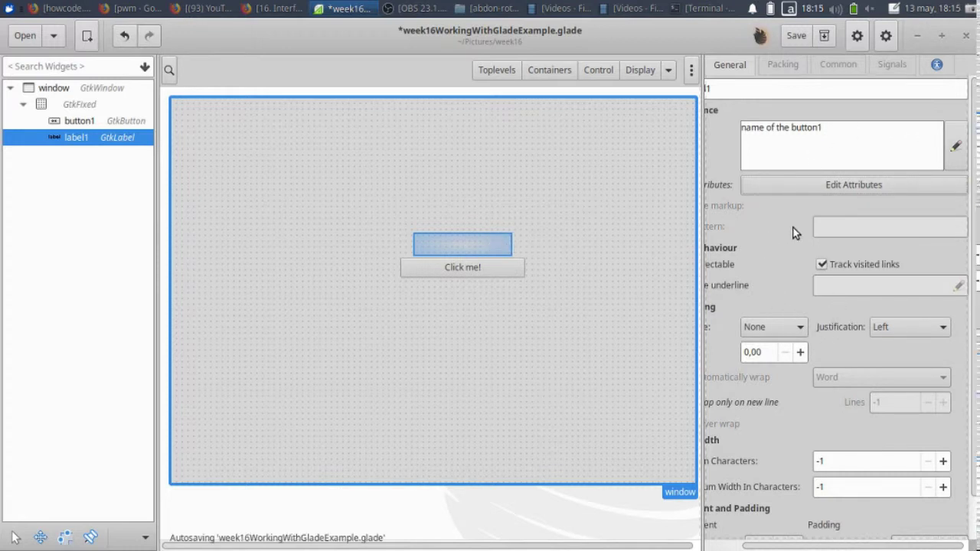
Reduce label1's font size to 10, keeping Sans Bold Italic, and apply the text attributes
left_click(880, 185)
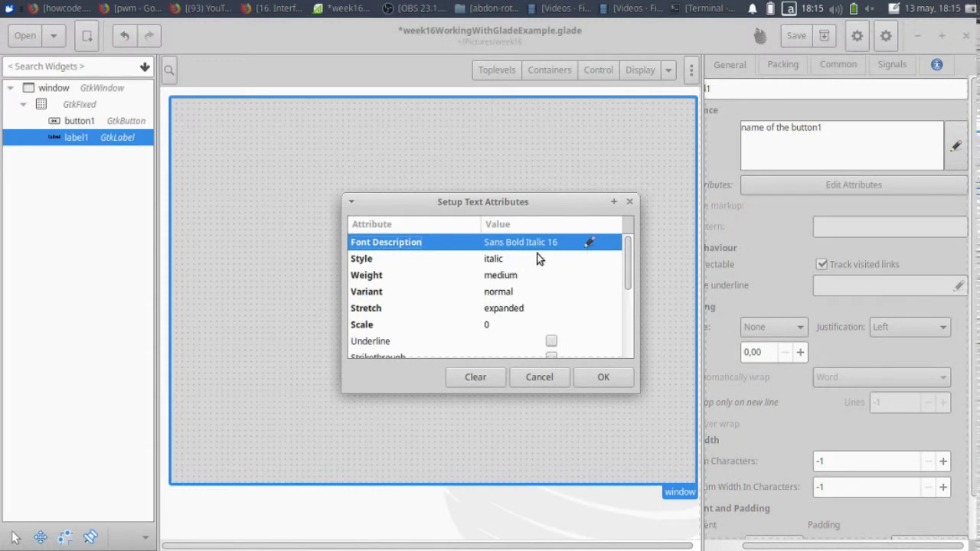
left_click(552, 242)
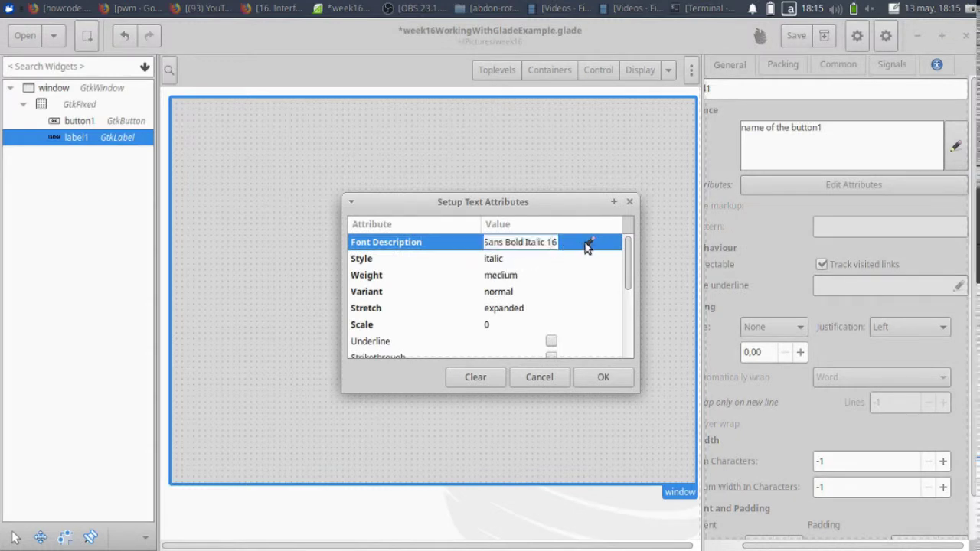
left_click_drag(557, 202, 305, 136)
left_click(337, 176)
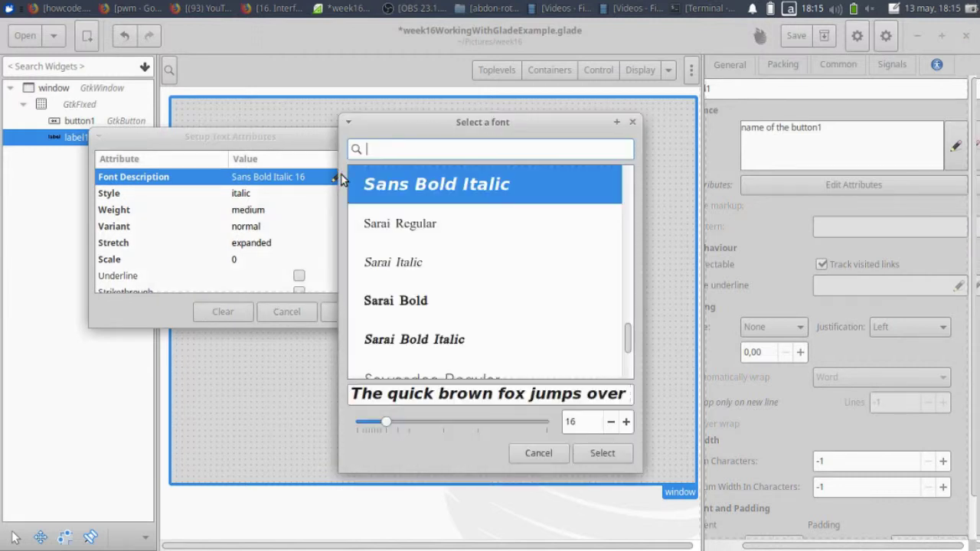
left_click_drag(451, 122, 203, 94)
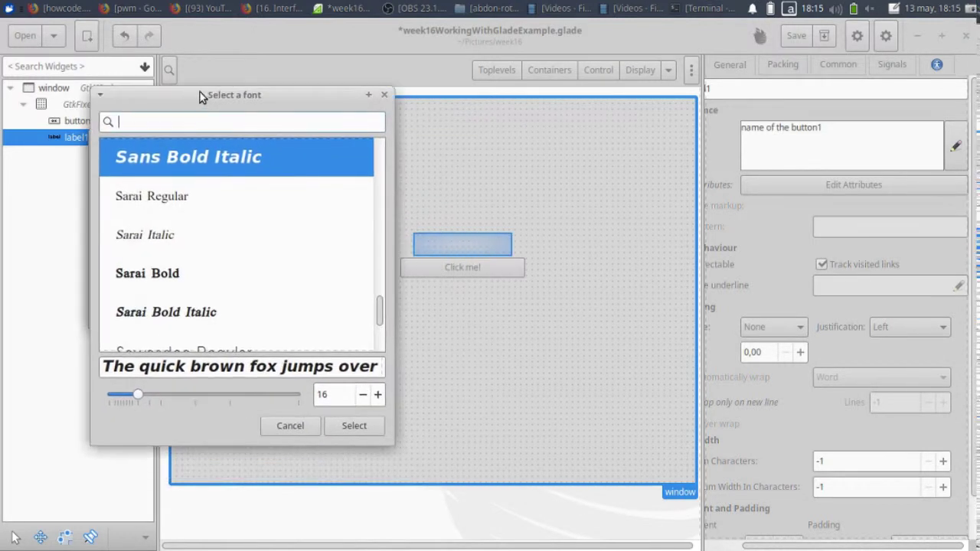
left_click_drag(145, 392, 124, 391)
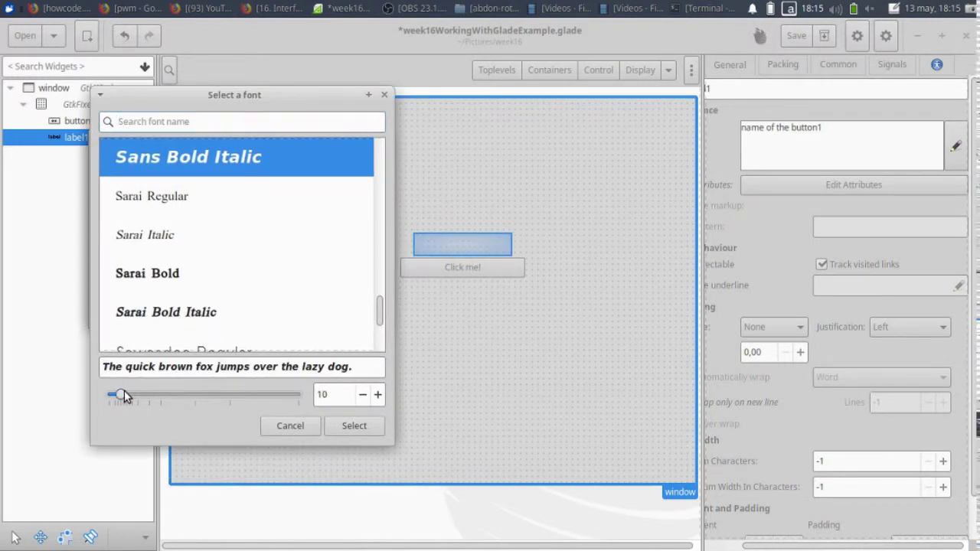
left_click(342, 430)
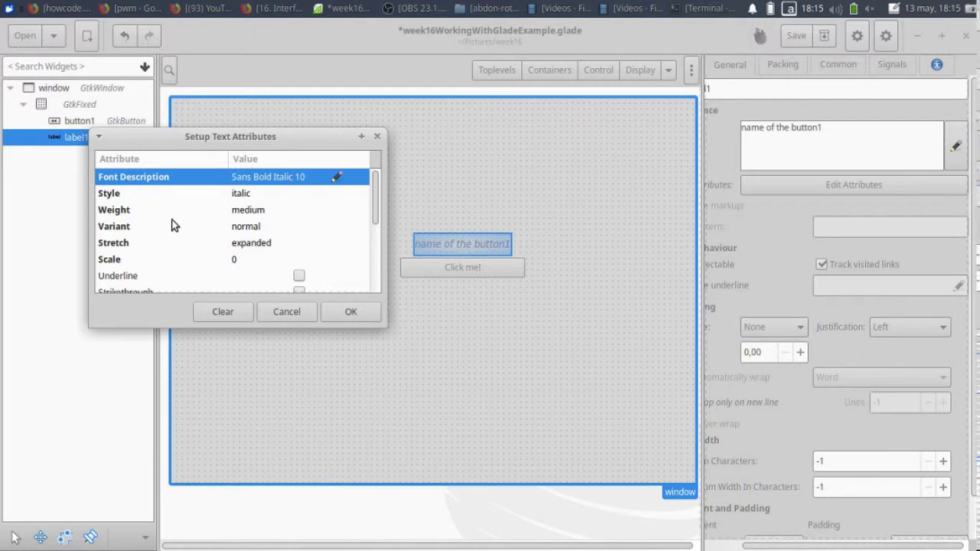
left_click(351, 312)
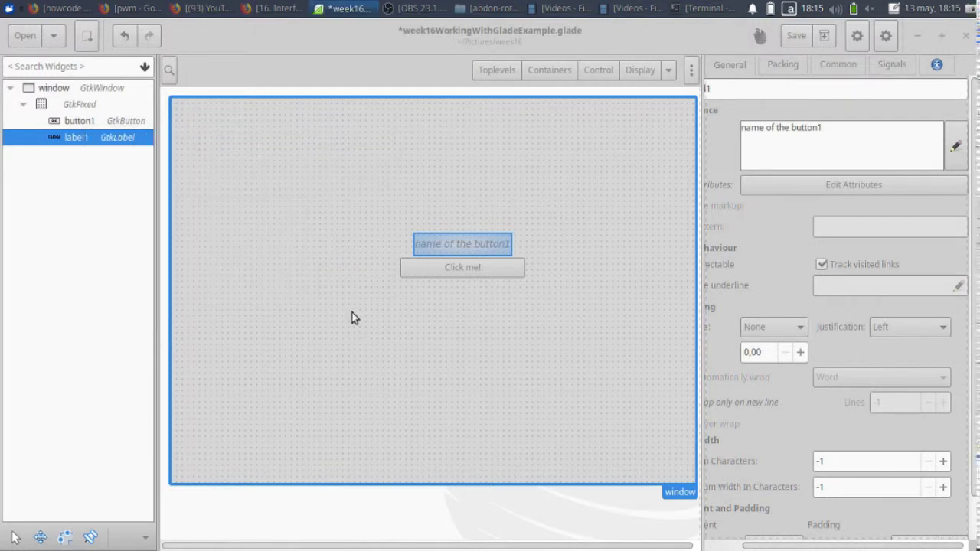
Increase the width request of label1 to 147
left_click(838, 66)
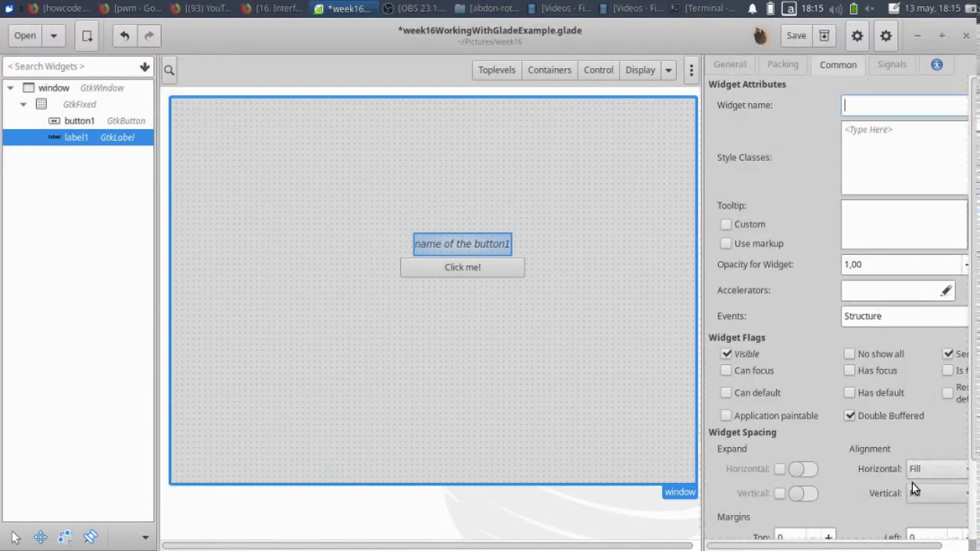
scroll(912, 482, "down", 3)
scroll(911, 505, "right", 1)
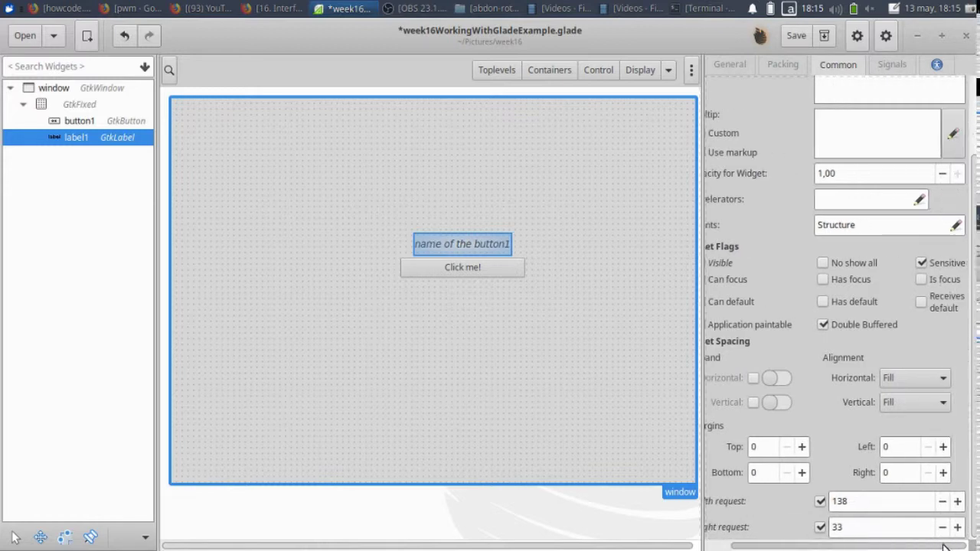
left_click(963, 505)
left_click(962, 505)
left_click(962, 505)
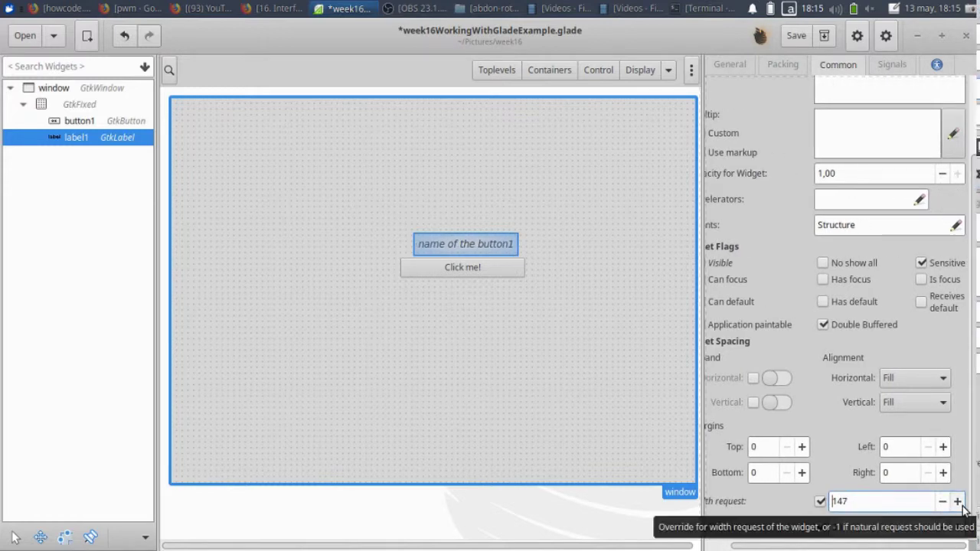
Set label1's X position to 334 so it sits centred above the "Click me!" button, and save the project
left_click(783, 65)
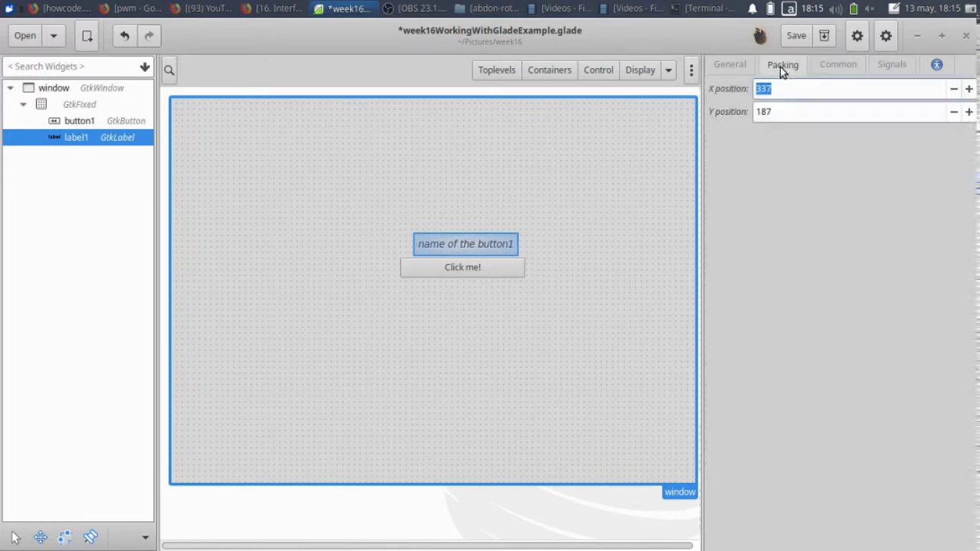
left_click(953, 89)
left_click(968, 89)
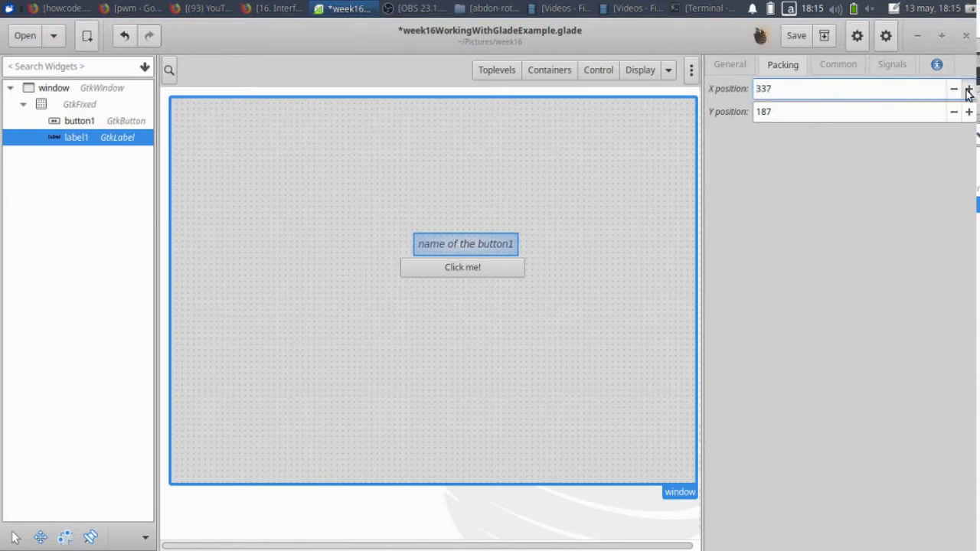
left_click(969, 89)
left_click(968, 89)
left_click(969, 89)
left_click(954, 88)
left_click(954, 89)
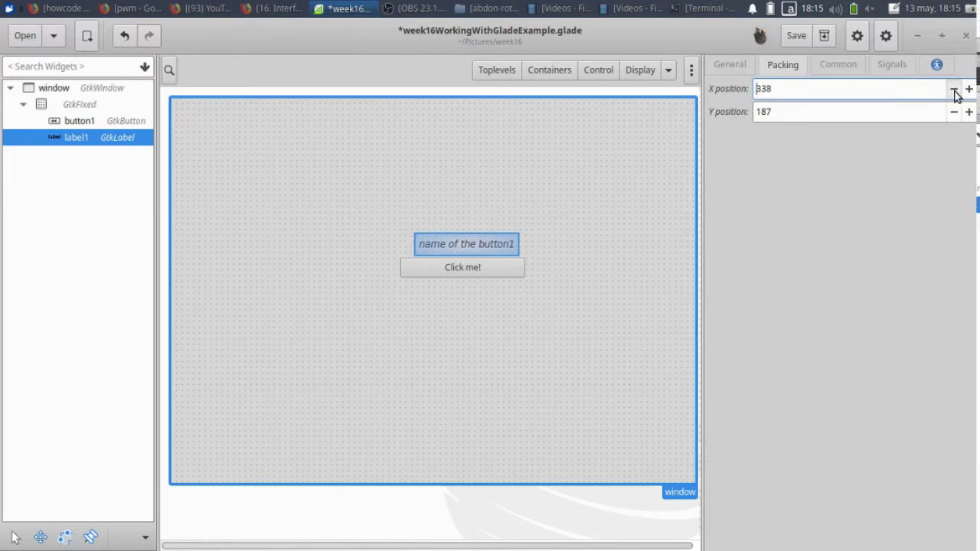
left_click(954, 89)
left_click(954, 89)
left_click(954, 89)
left_click(954, 88)
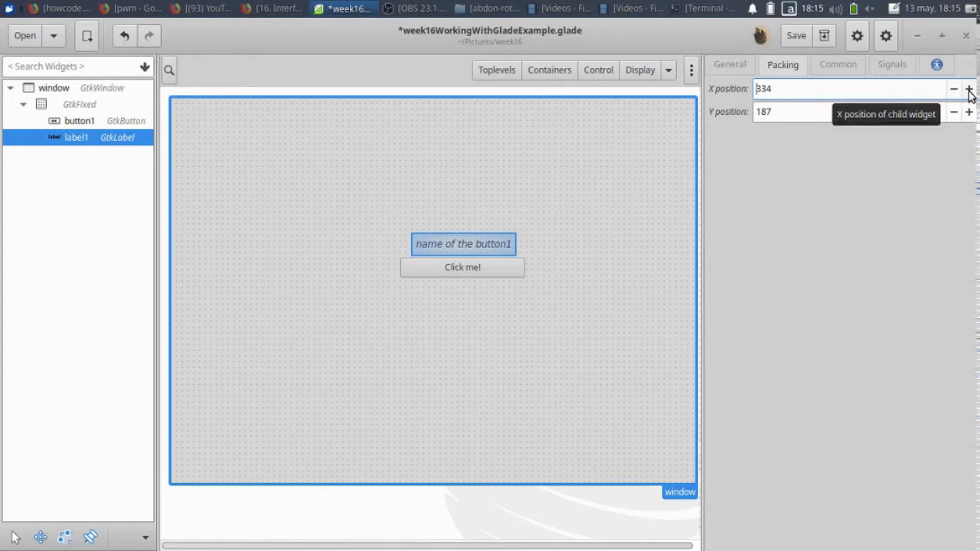
left_click(628, 262)
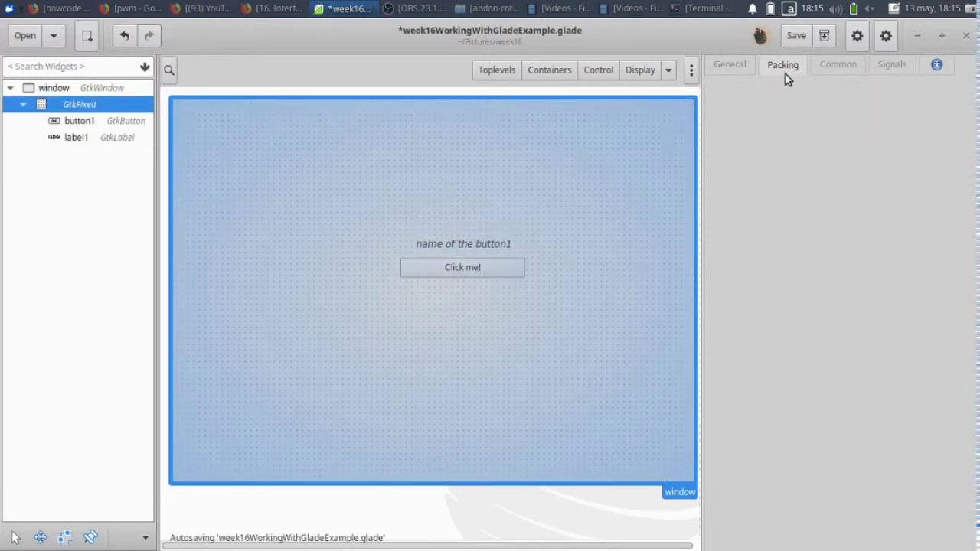
left_click(796, 36)
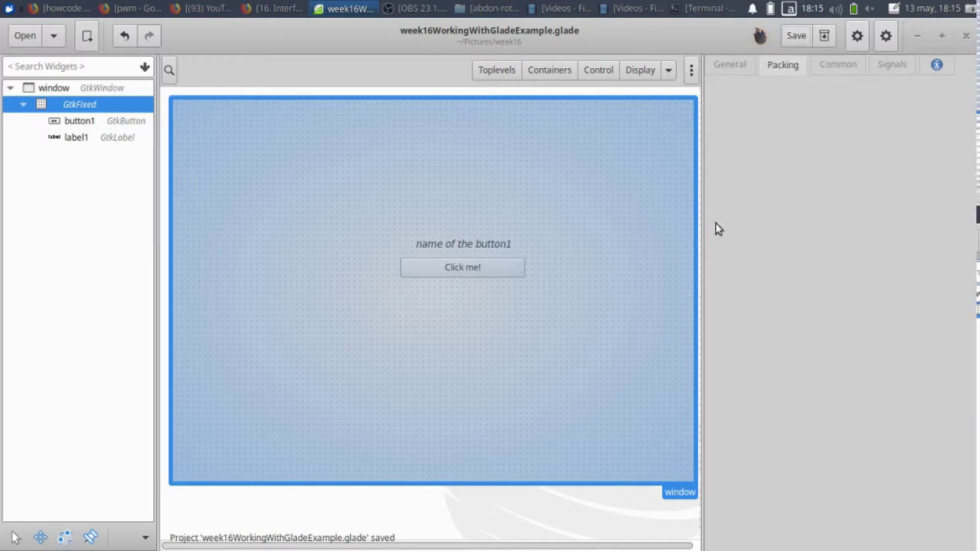
Add a GtkEntry to the GtkFixed container just below the "Click me!" button, at about X 356, Y 267
left_click(641, 70)
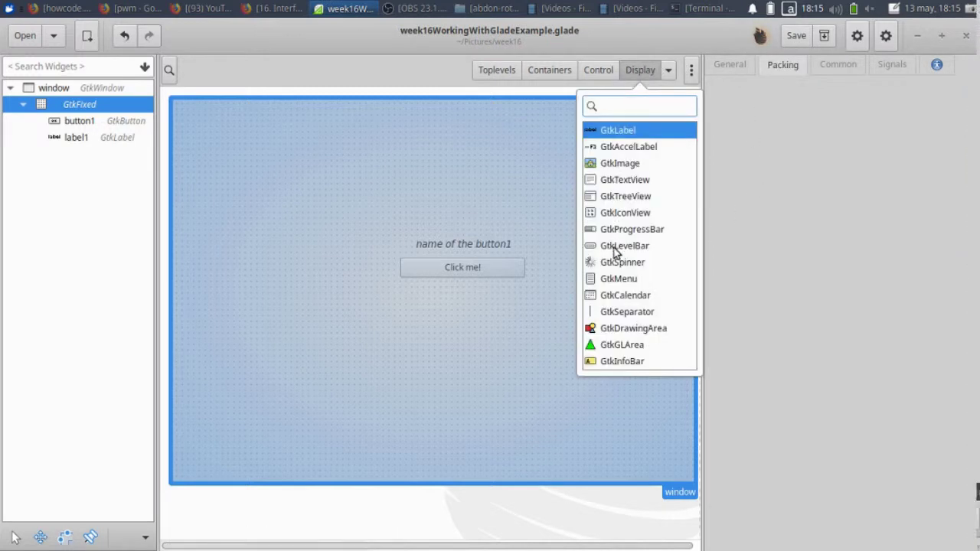
left_click(593, 73)
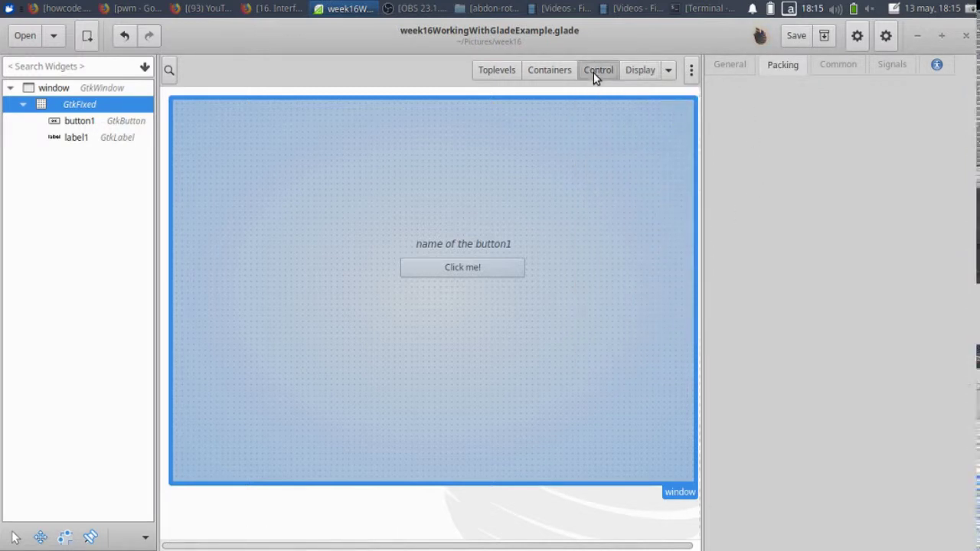
left_click(594, 73)
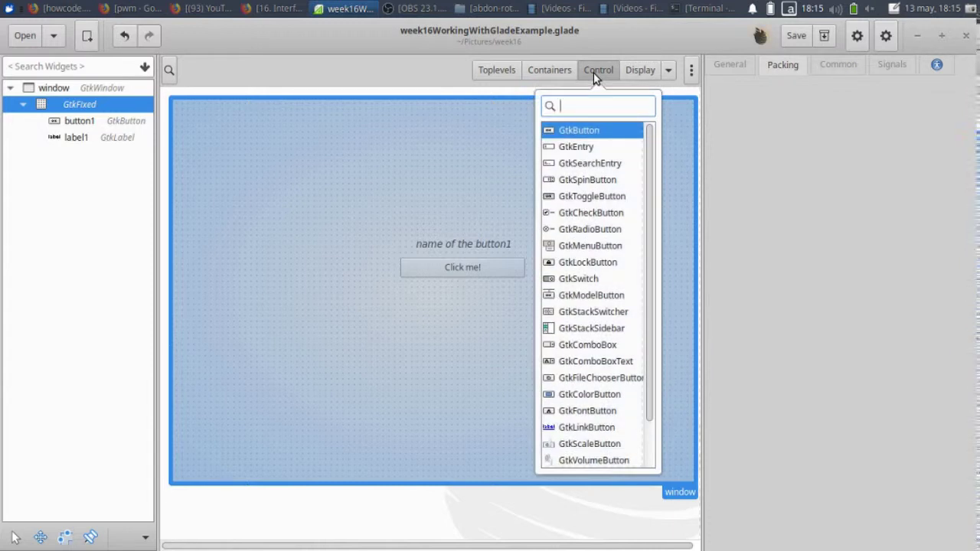
left_click(580, 147)
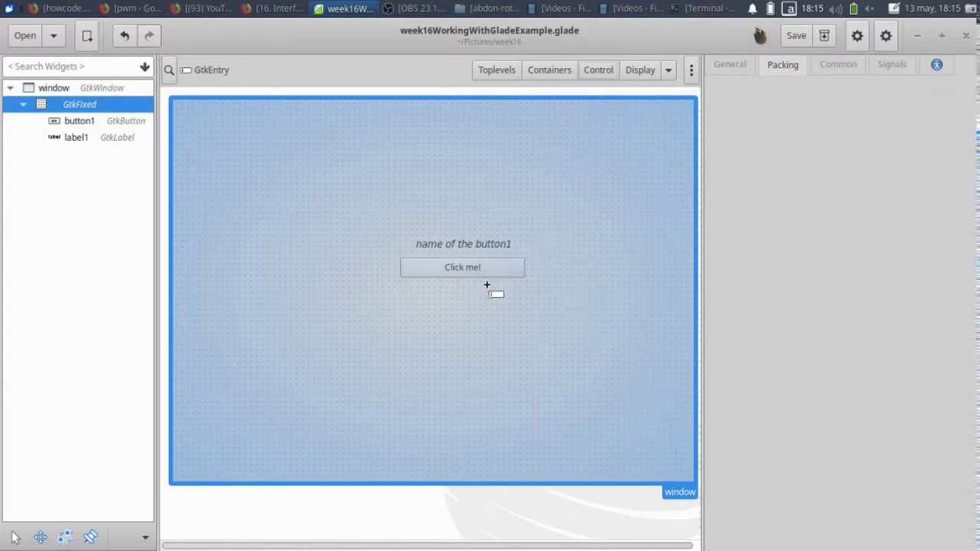
left_click(428, 291)
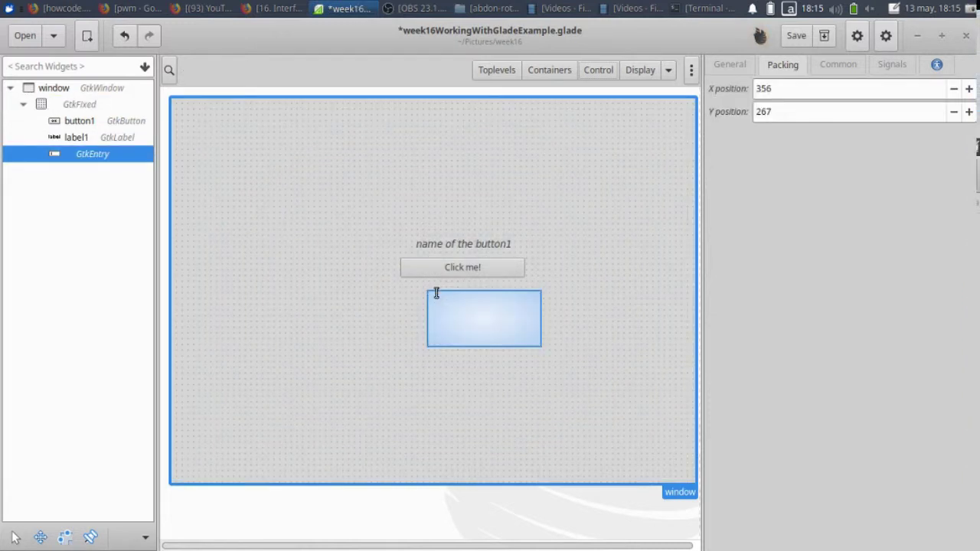
Set the new GtkEntry's Y position to 258 so it sits closer beneath the button
left_click(734, 74)
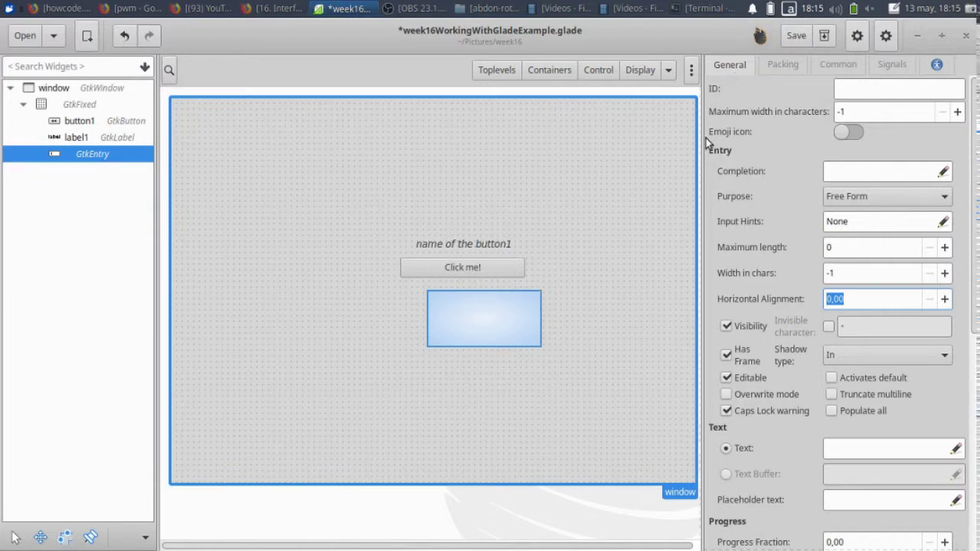
left_click(837, 68)
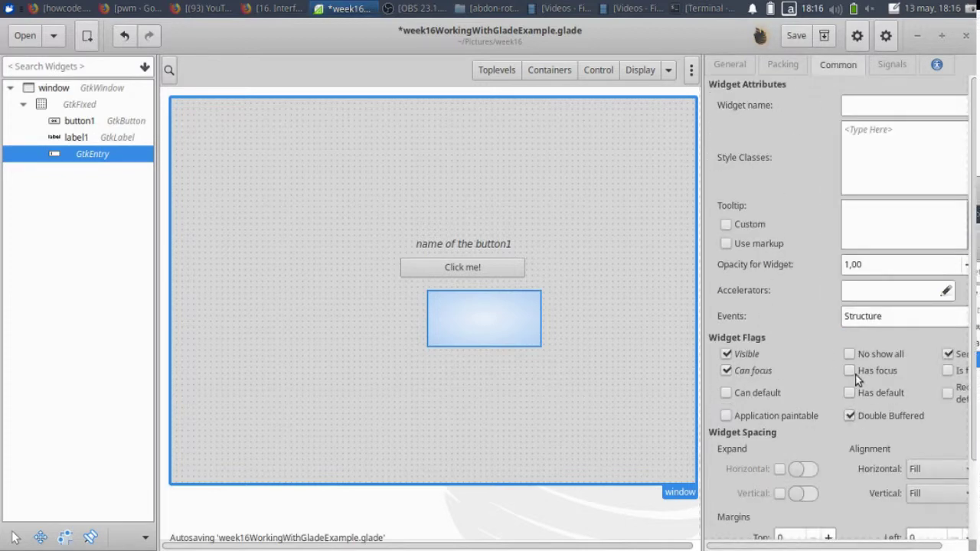
scroll(845, 447, "down", 3)
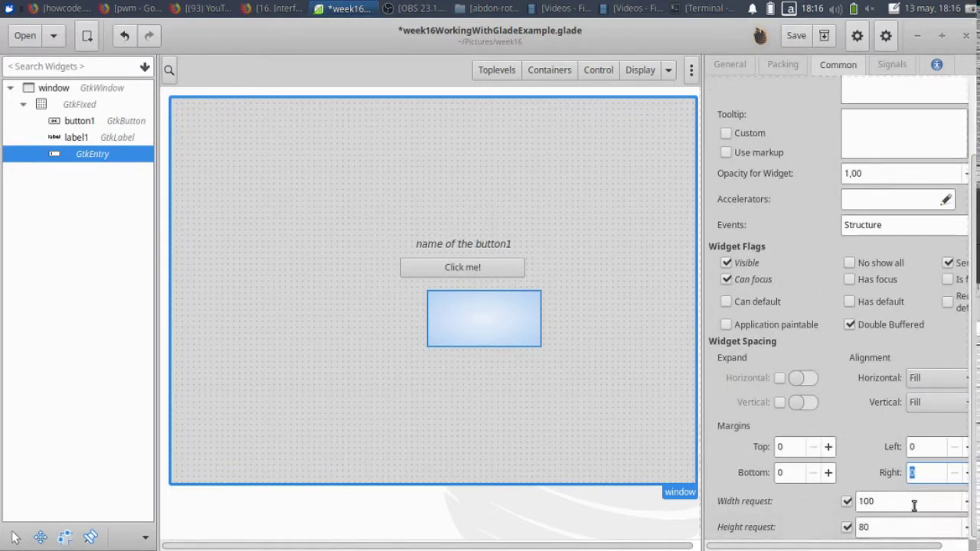
left_click(784, 66)
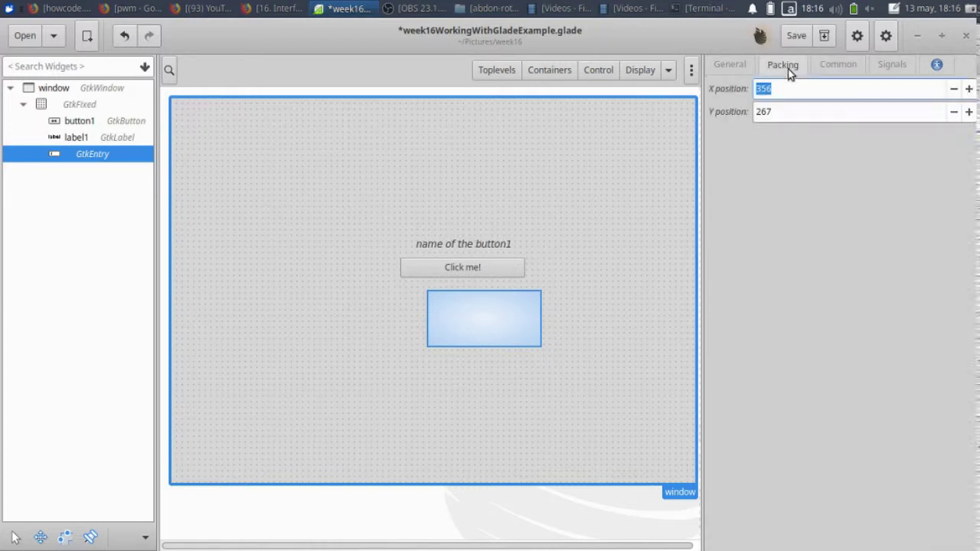
left_click(968, 112)
left_click(957, 112)
left_click(957, 113)
left_click(957, 112)
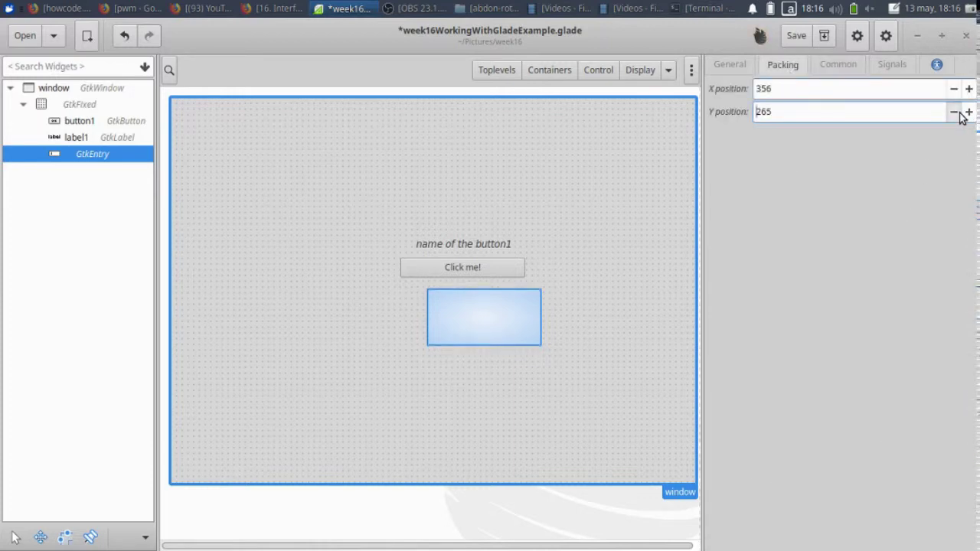
left_click(957, 113)
left_click(957, 112)
left_click(957, 112)
left_click(957, 112)
left_click(959, 113)
left_click(958, 113)
left_click(958, 113)
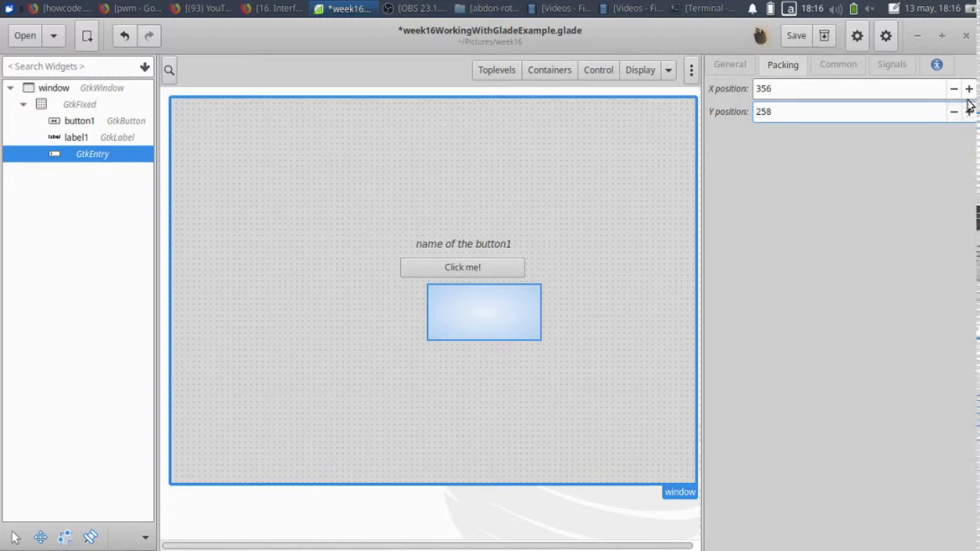
Set the GtkEntry's X position to 330 so it is roughly centred under the button
left_click(968, 90)
scroll(961, 91, "down", 20)
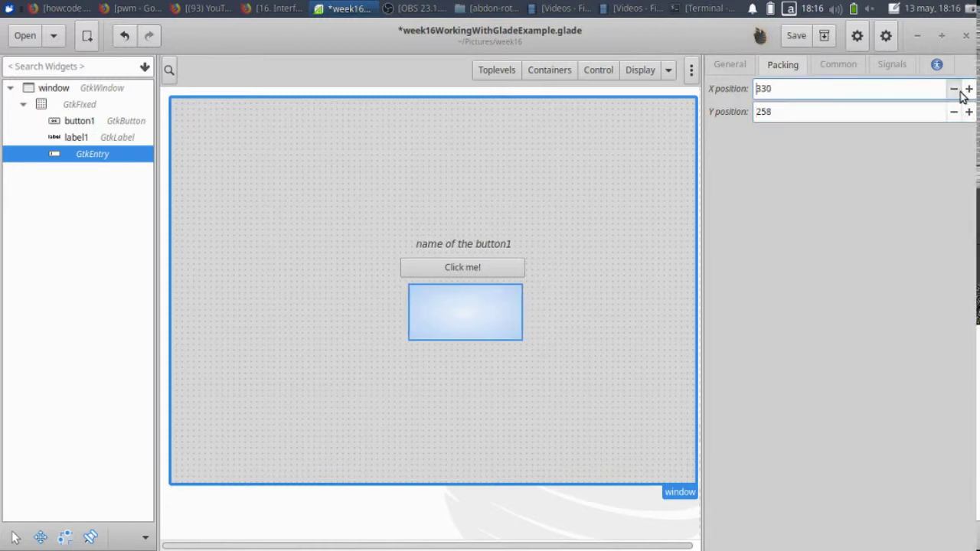
left_click(969, 90)
left_click(969, 91)
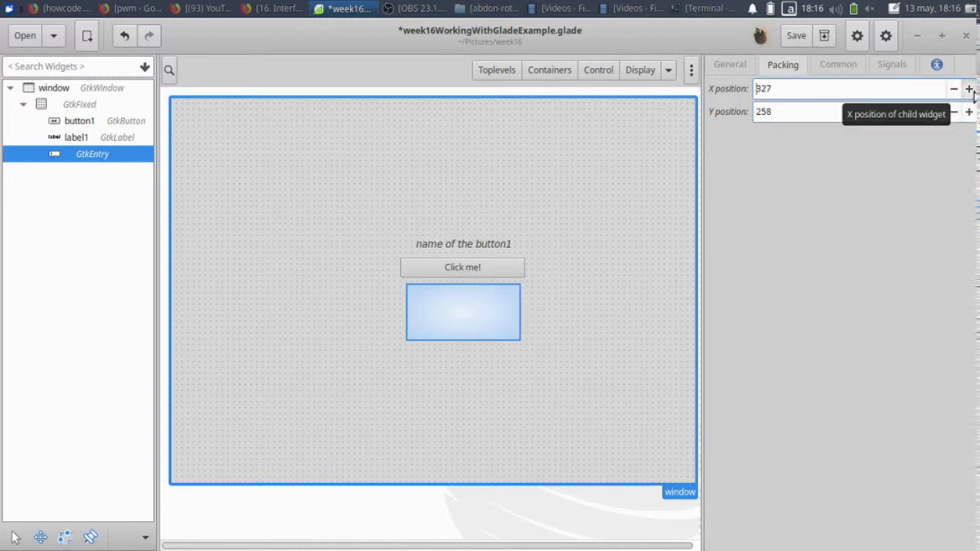
left_click(969, 90)
left_click(969, 91)
left_click(970, 90)
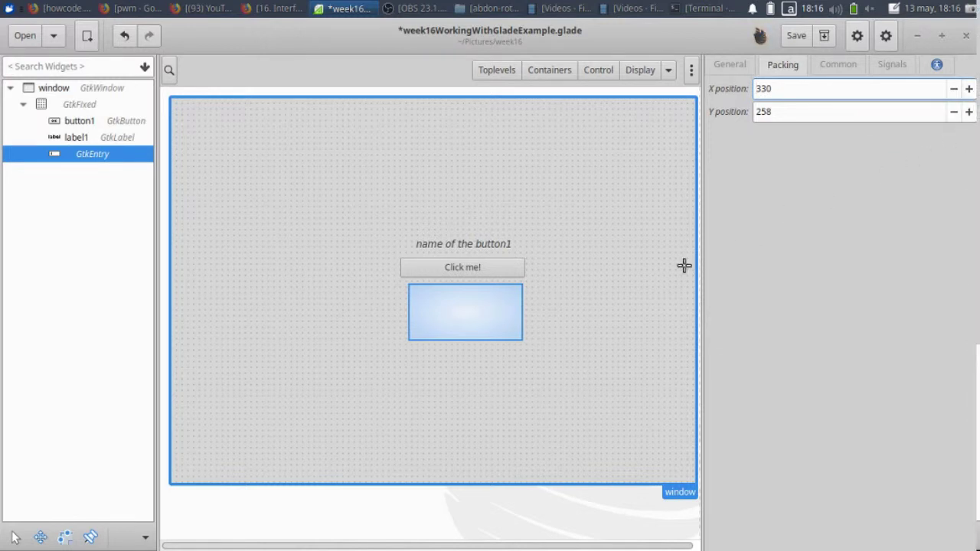
Give the GtkEntry the tooltip "this shows what does this entry"
left_click(730, 67)
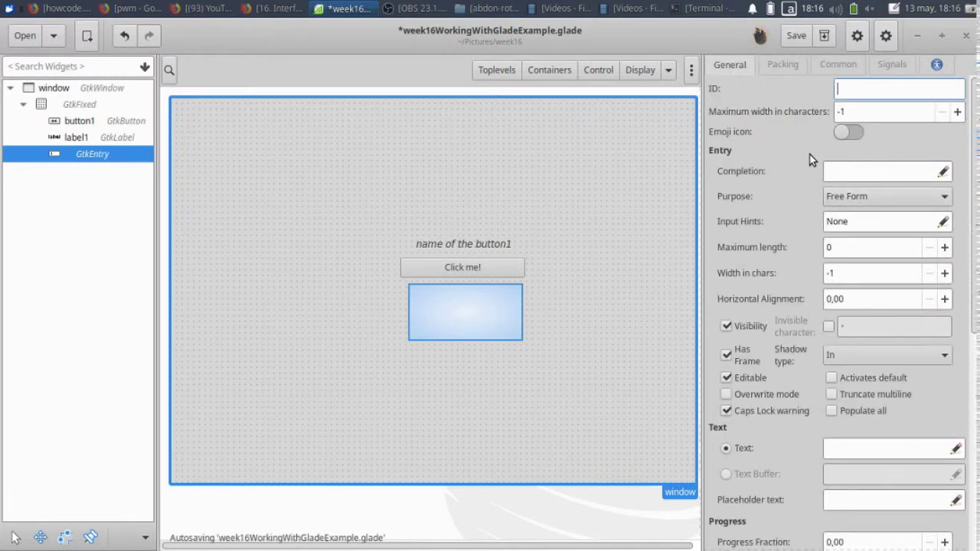
left_click(773, 66)
left_click(822, 67)
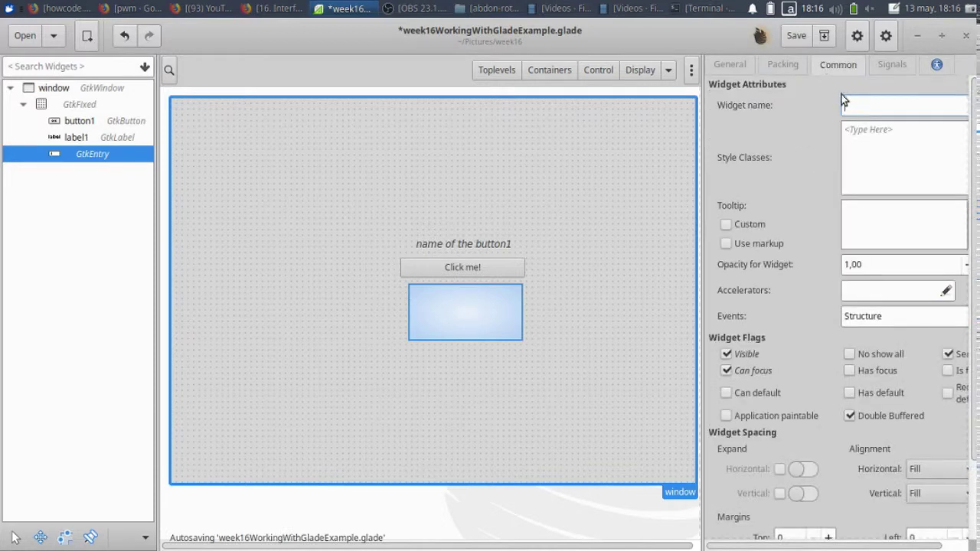
left_click(890, 221)
type("th")
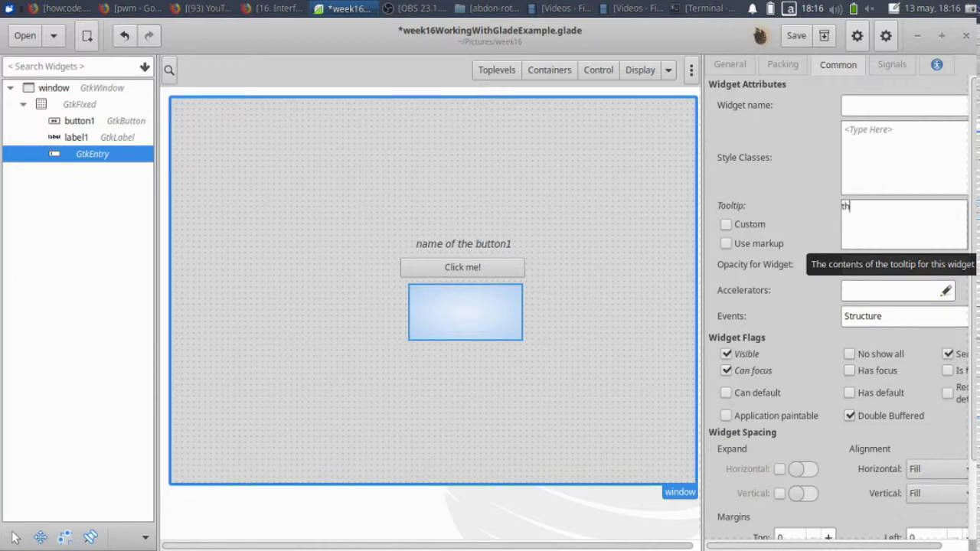
type("is sh")
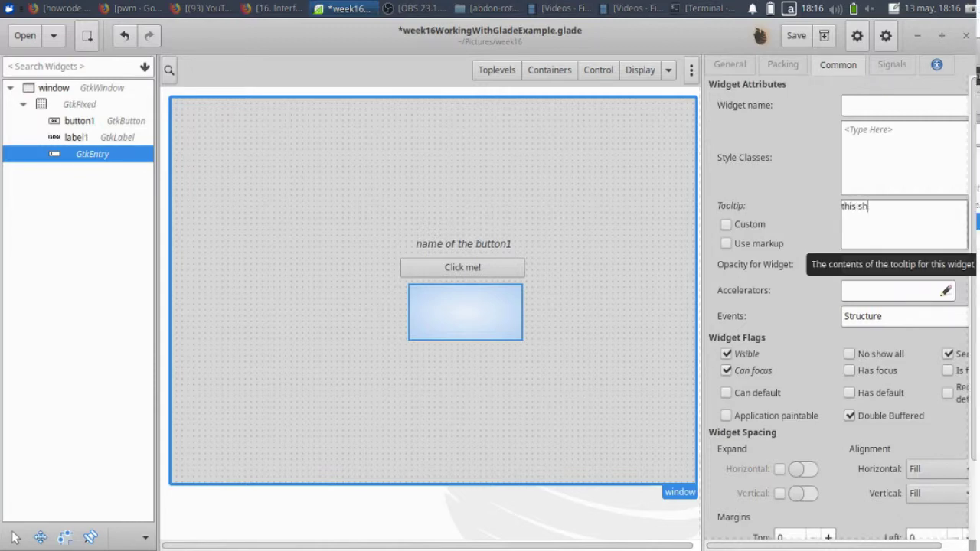
type("ows")
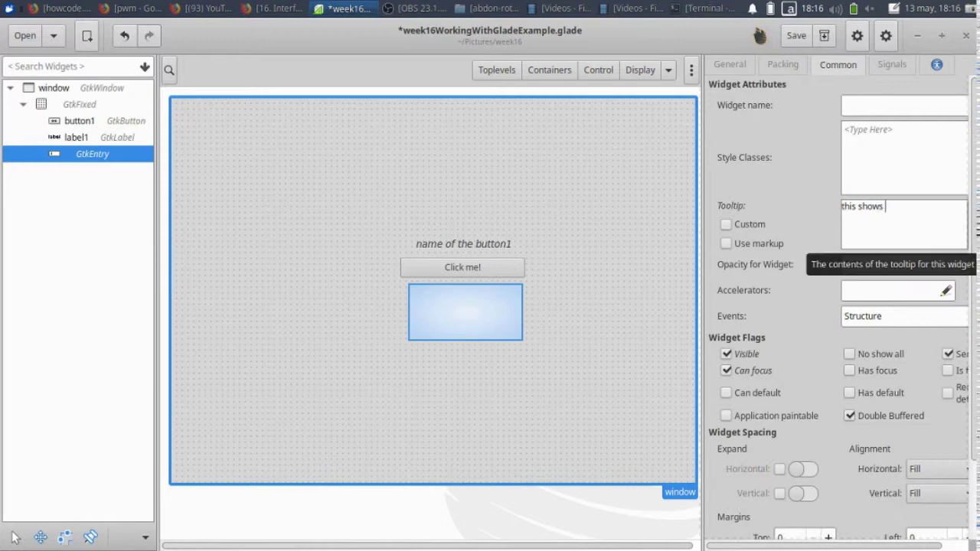
type(" what")
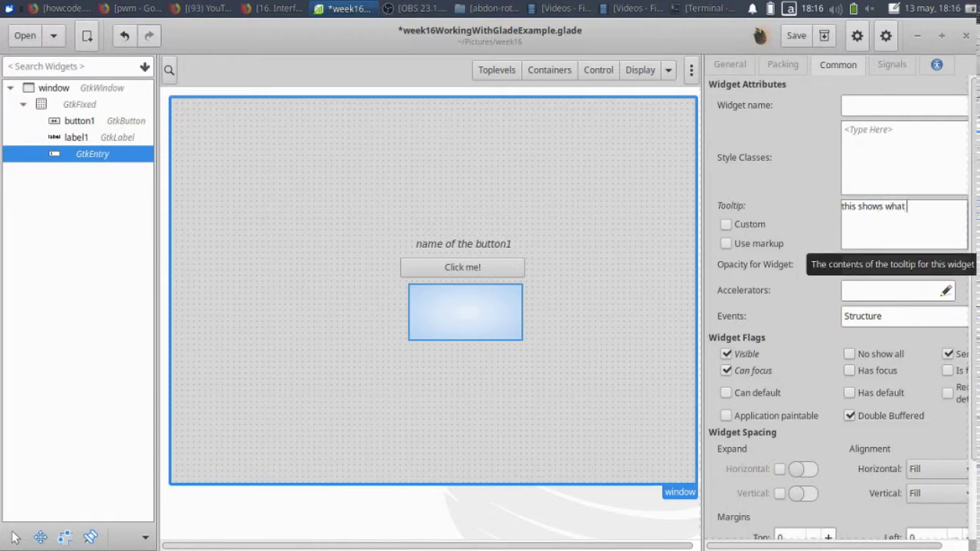
type(" does this entry")
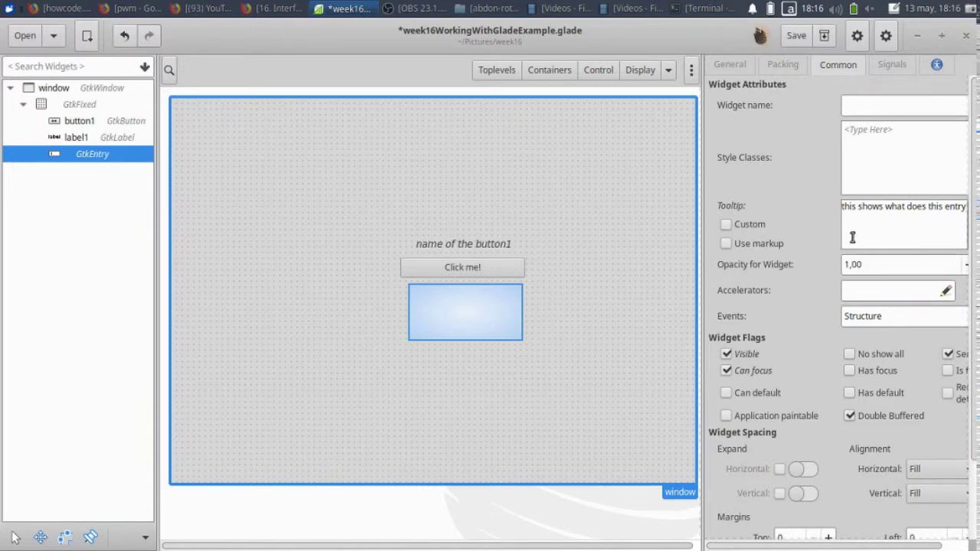
Set the GtkEntry's ID to entry1 and save the project
left_click(730, 64)
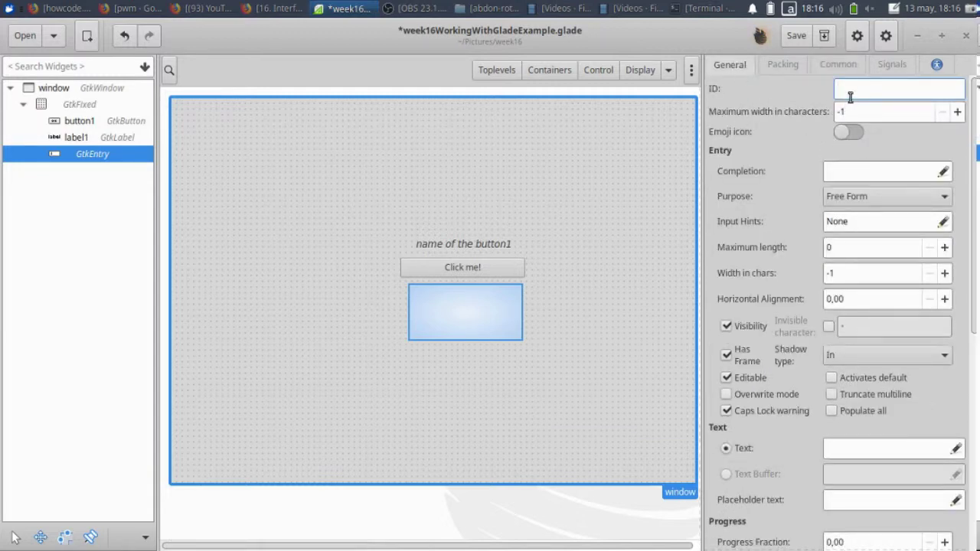
type("entry")
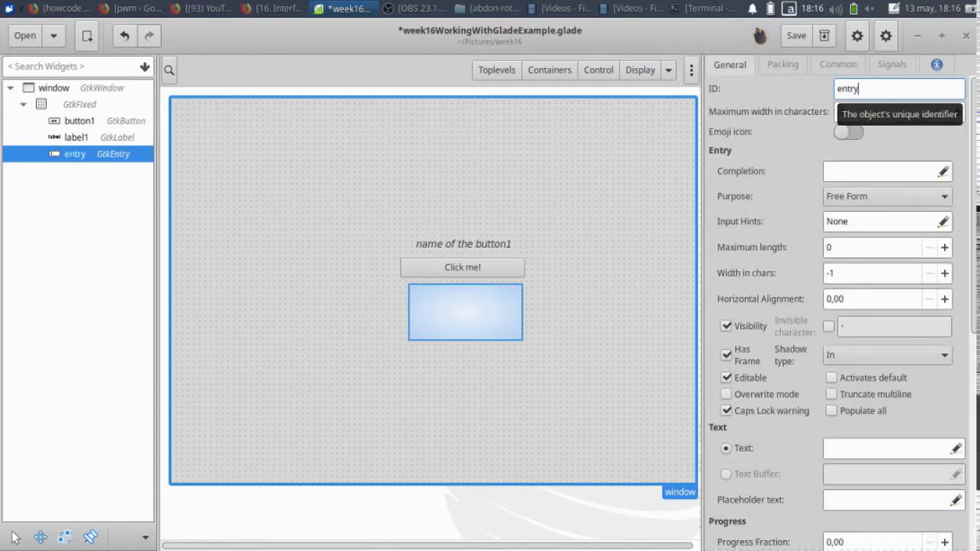
type("1")
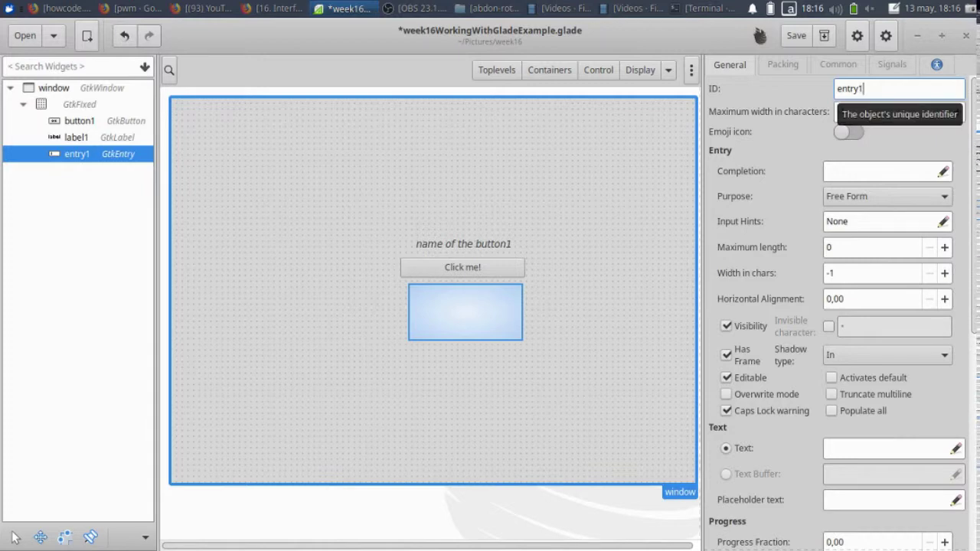
left_click(470, 266)
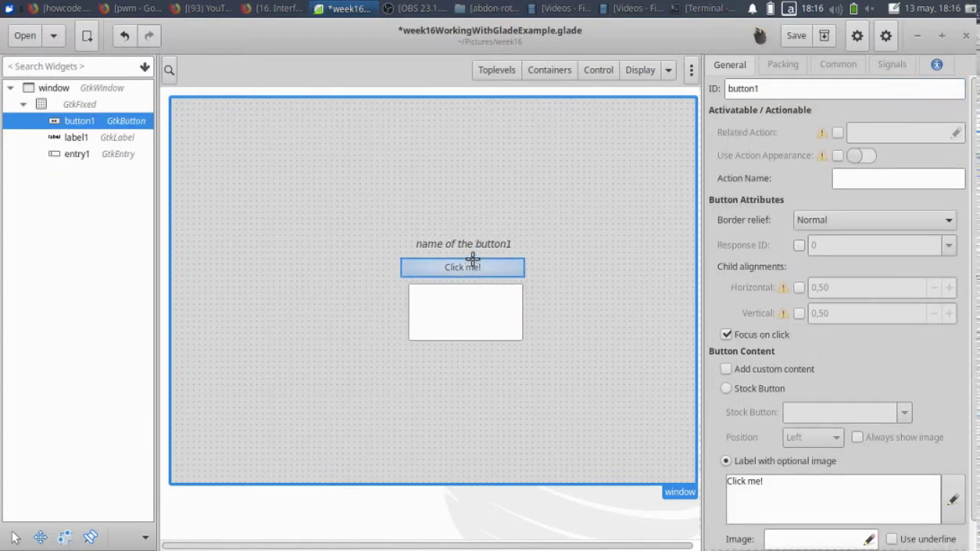
left_click(480, 245)
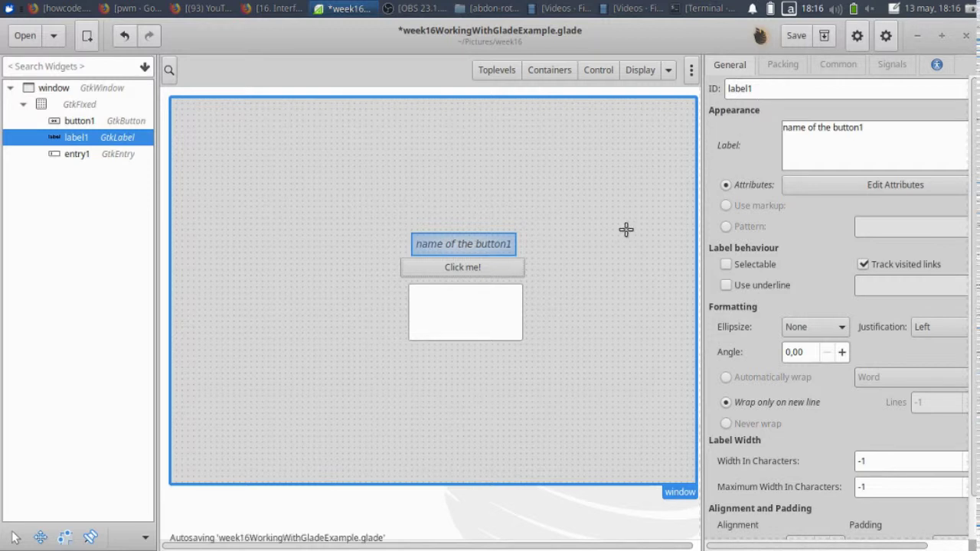
left_click(788, 38)
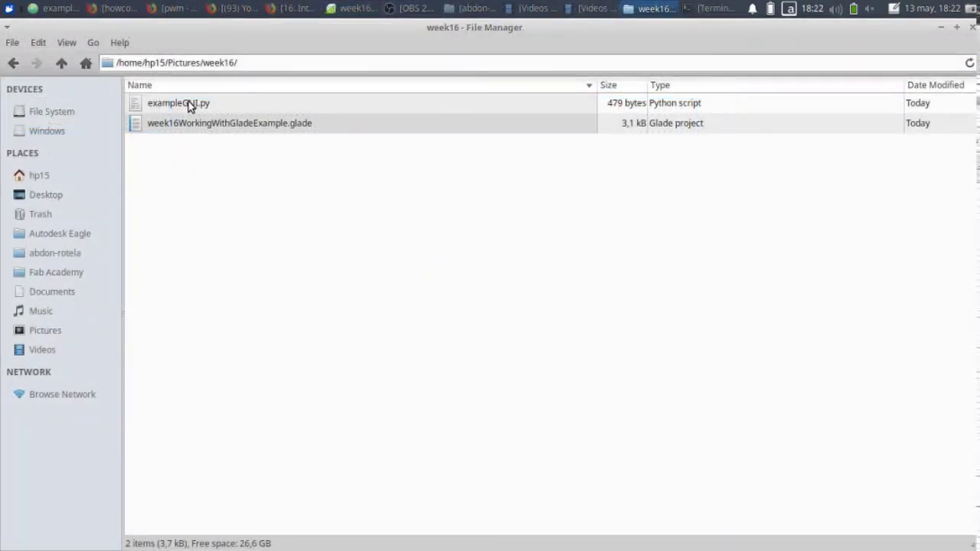
Open exampleGUI.py from the week16 folder in Mousepad and shrink its window so the folder stays visible behind it
left_click(184, 104)
right_click(181, 104)
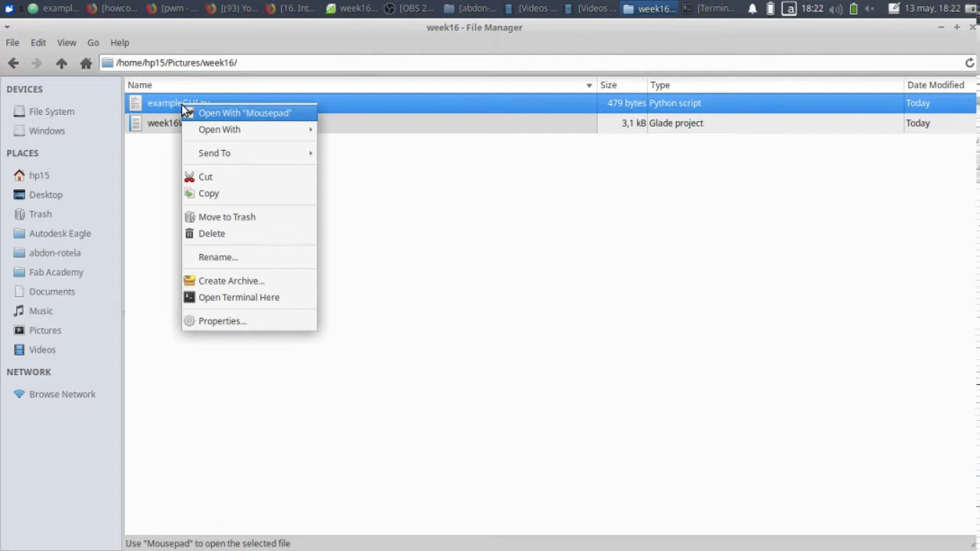
left_click(224, 114)
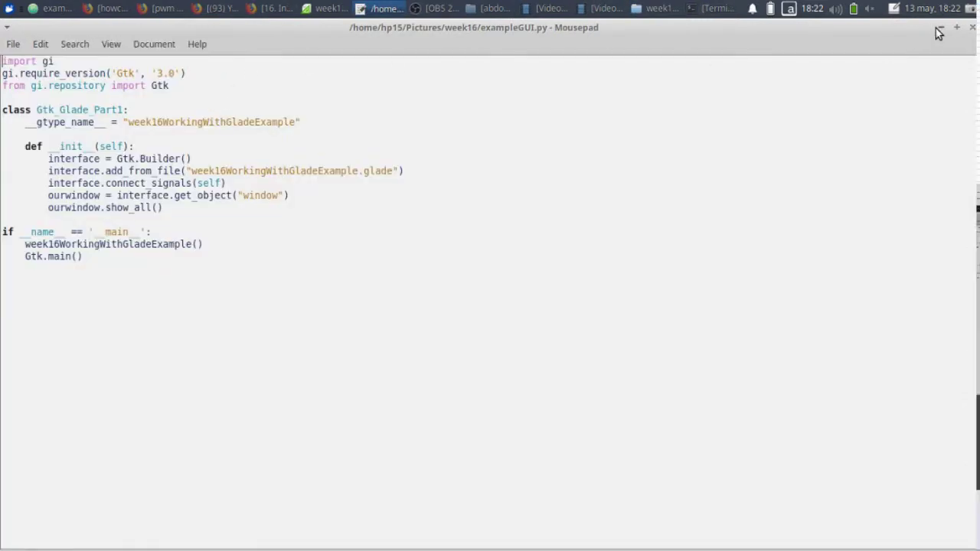
left_click(953, 29)
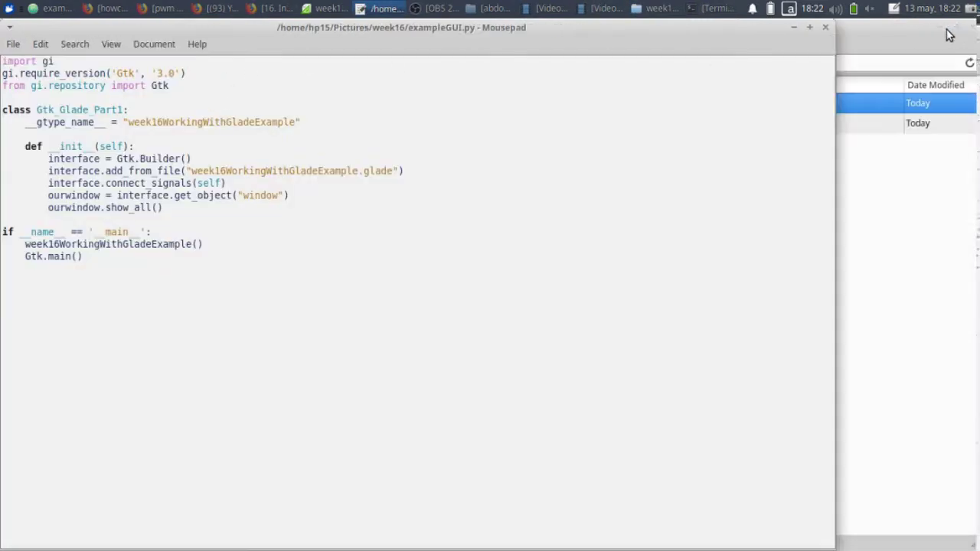
left_click_drag(831, 24, 647, 158)
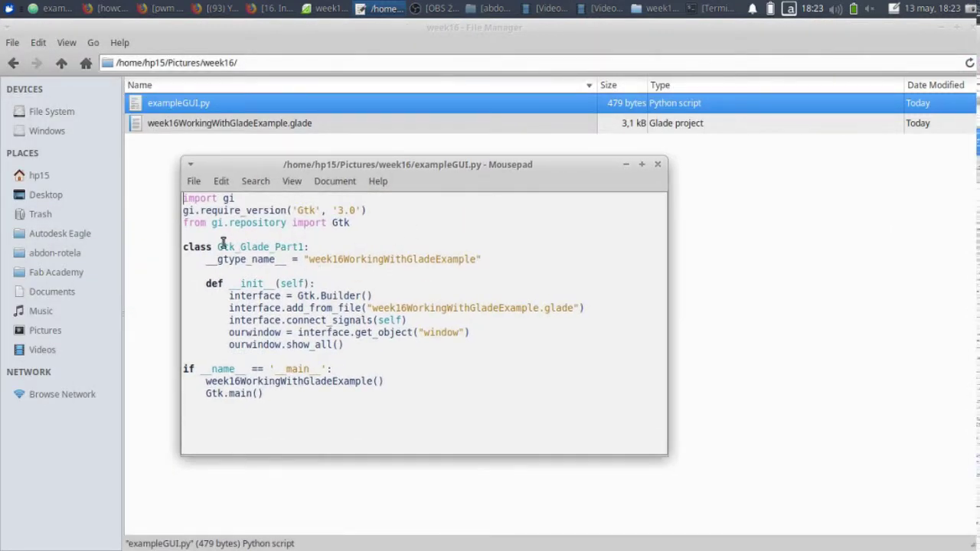
Replace the class name Gtk_Glade_Part1 with week16WorkingWithGladeExample, copied from the __gtype_name__ line, and save exampleGUI.py
left_click_drag(218, 246, 477, 259)
key("ctrl+c")
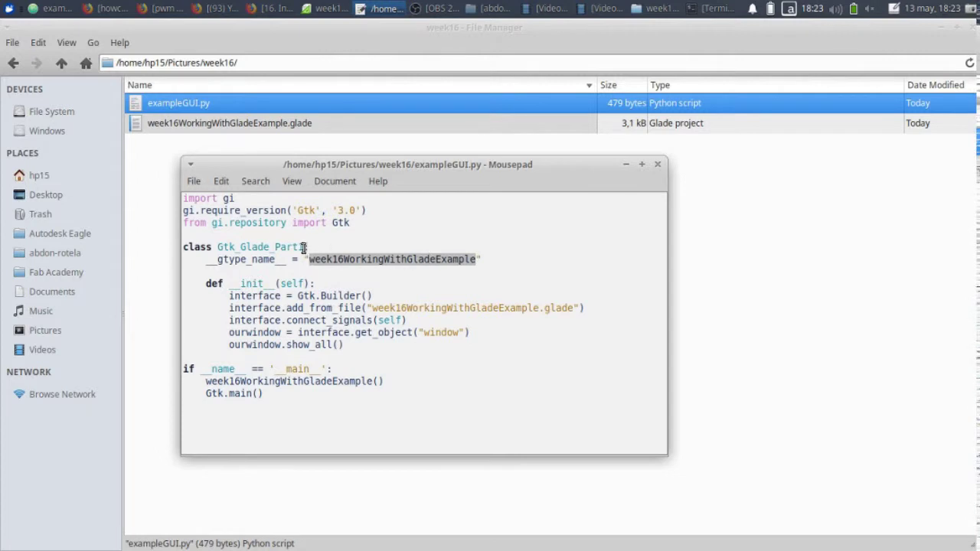
left_click_drag(306, 247, 219, 246)
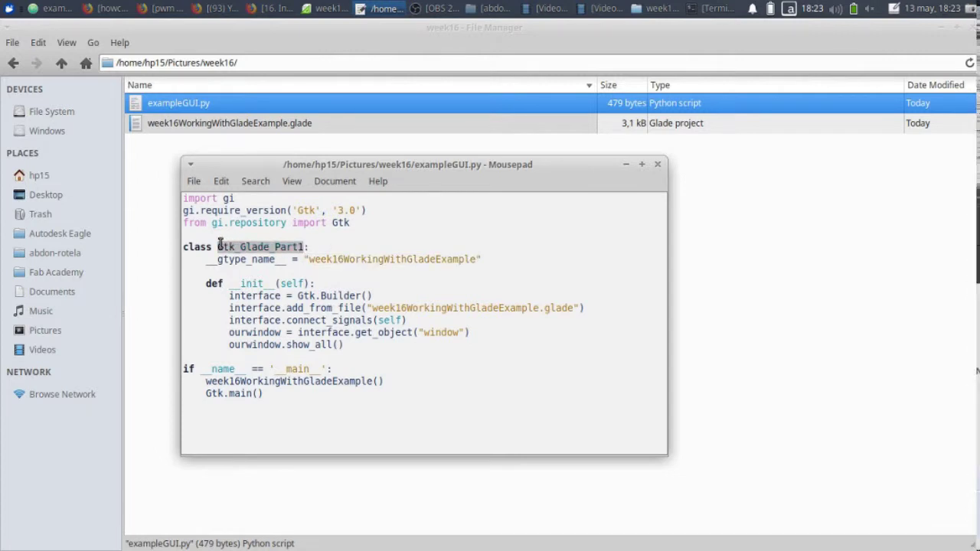
key("ctrl+v")
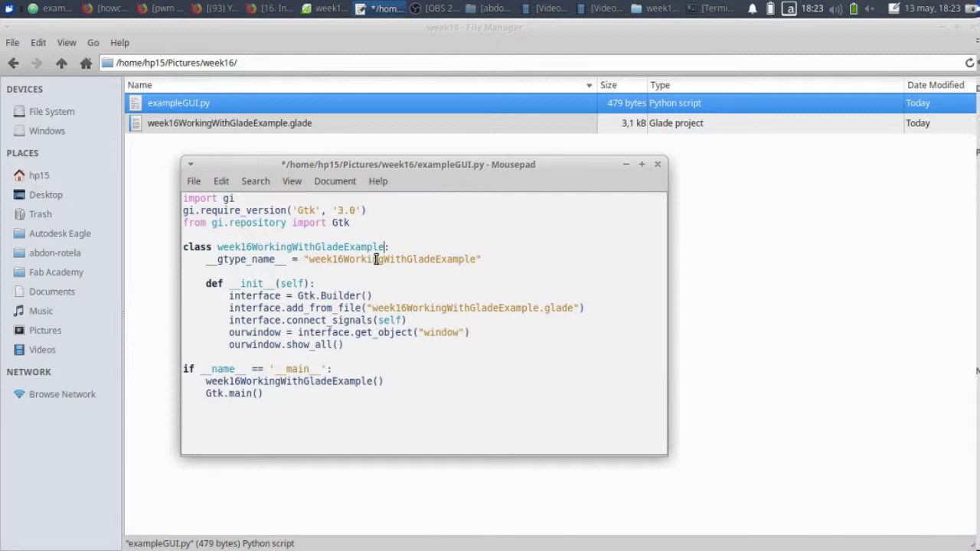
key("ctrl+s")
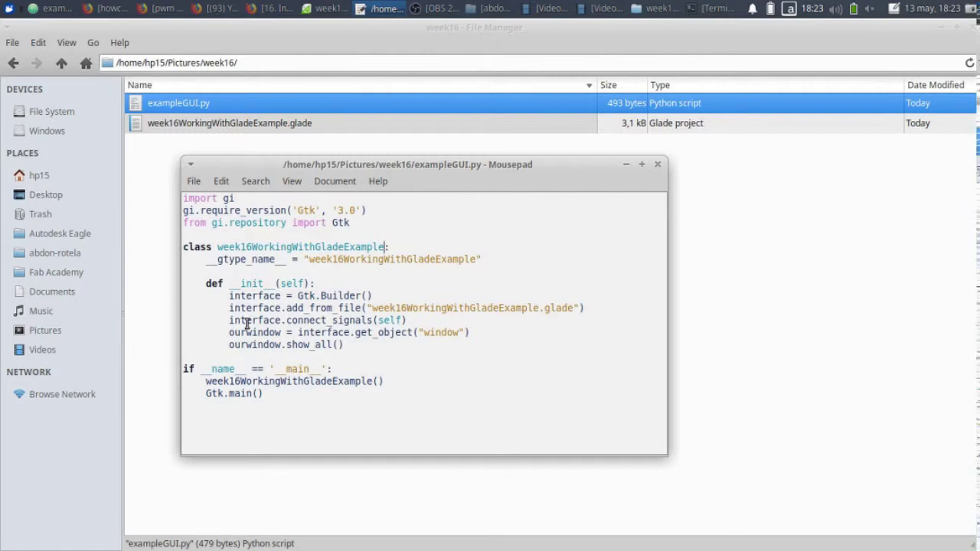
Close exampleGUI.py in the editor and open a terminal in the week16 folder, placed below the file list so both files stay visible
left_click(658, 164)
left_click(270, 166)
right_click(270, 166)
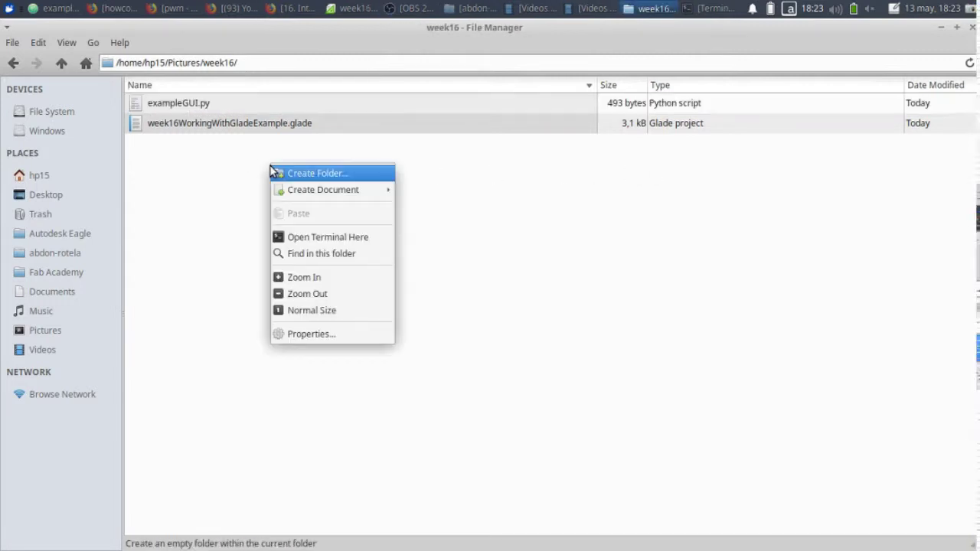
left_click(300, 239)
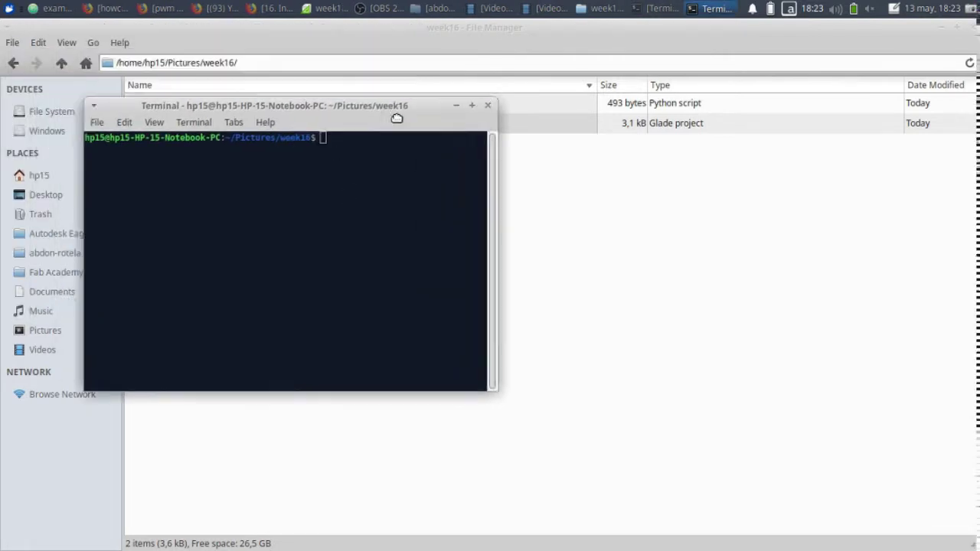
left_click_drag(397, 118, 480, 190)
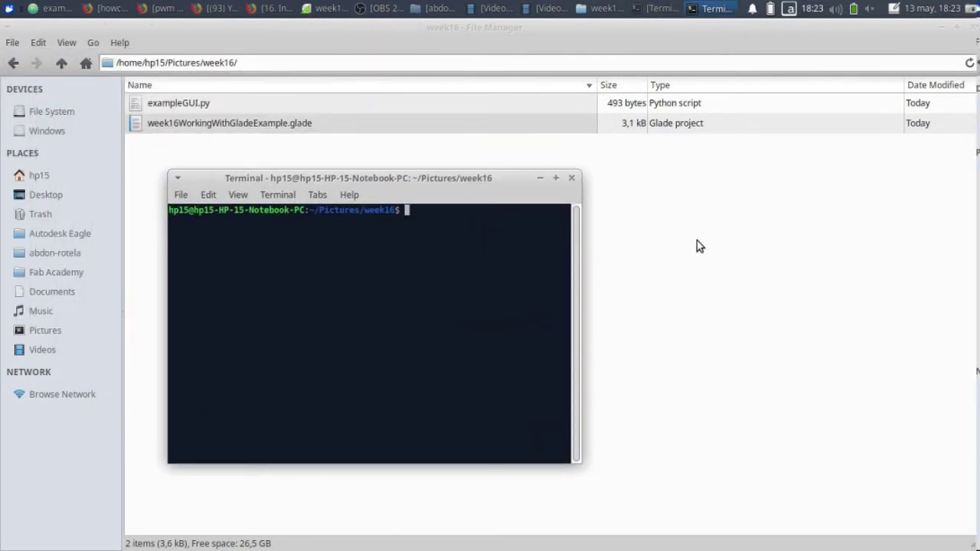
Write a python command at the terminal prompt with a file name beginning with week16Workin
type("python ")
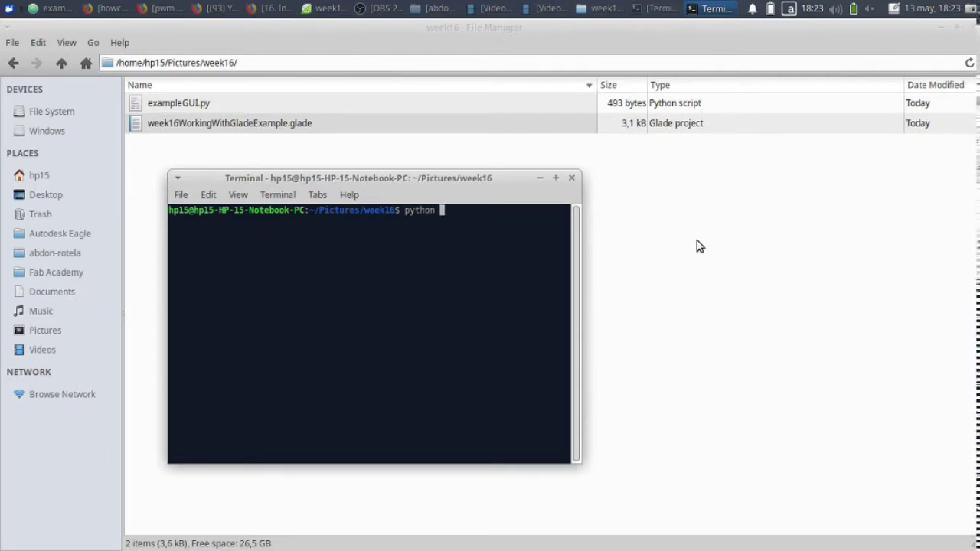
type("w")
type("e")
type("e")
type("k")
type("116")
key("BackSpace")
type("6")
key("BackSpace")
key("BackSpace")
type("6W")
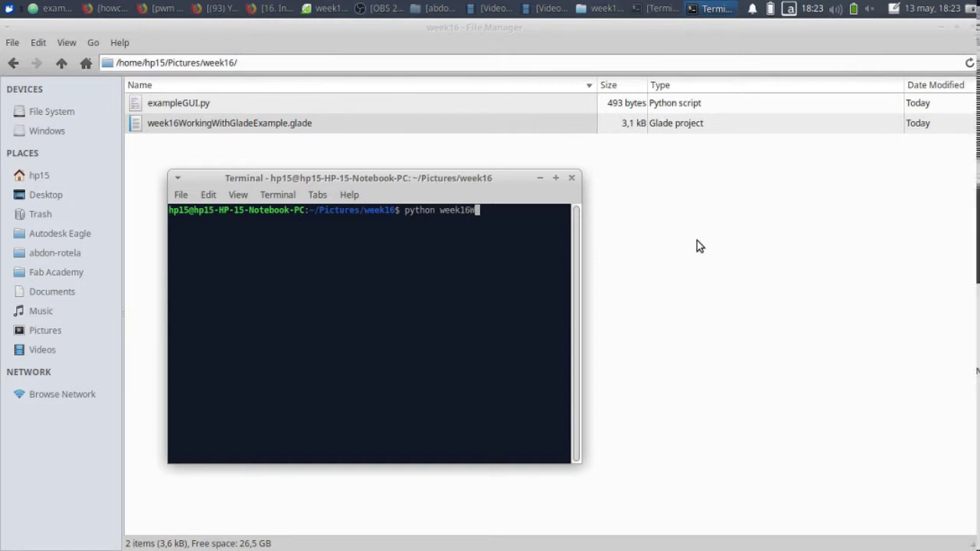
type("or")
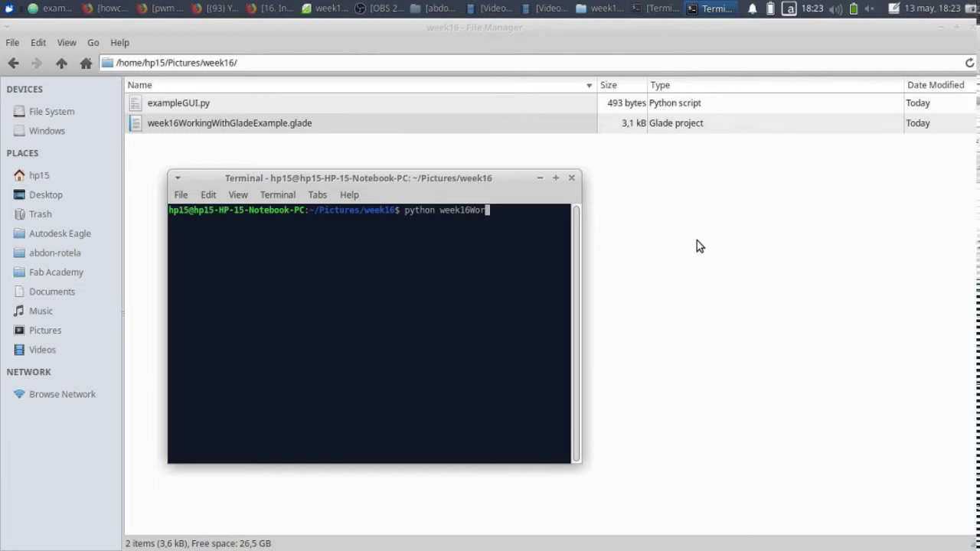
type("kin")
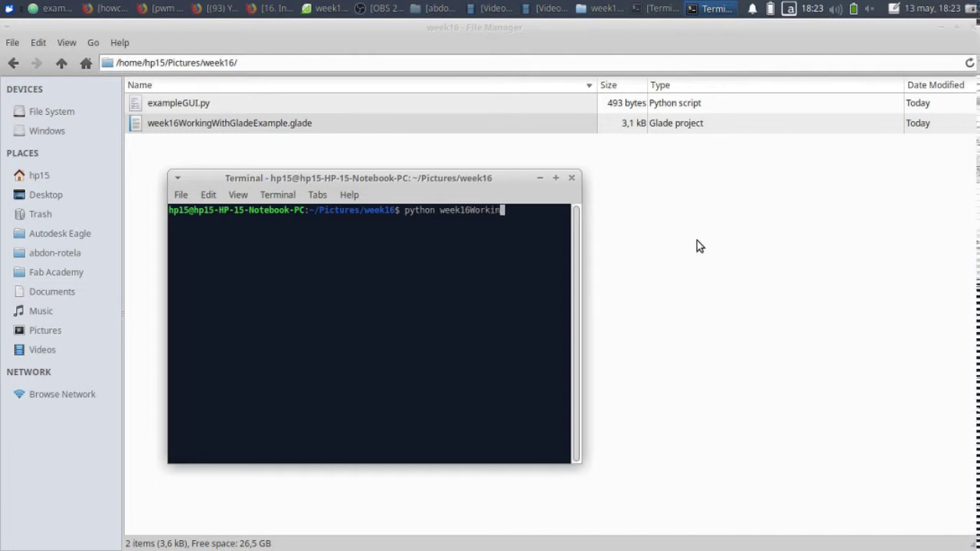